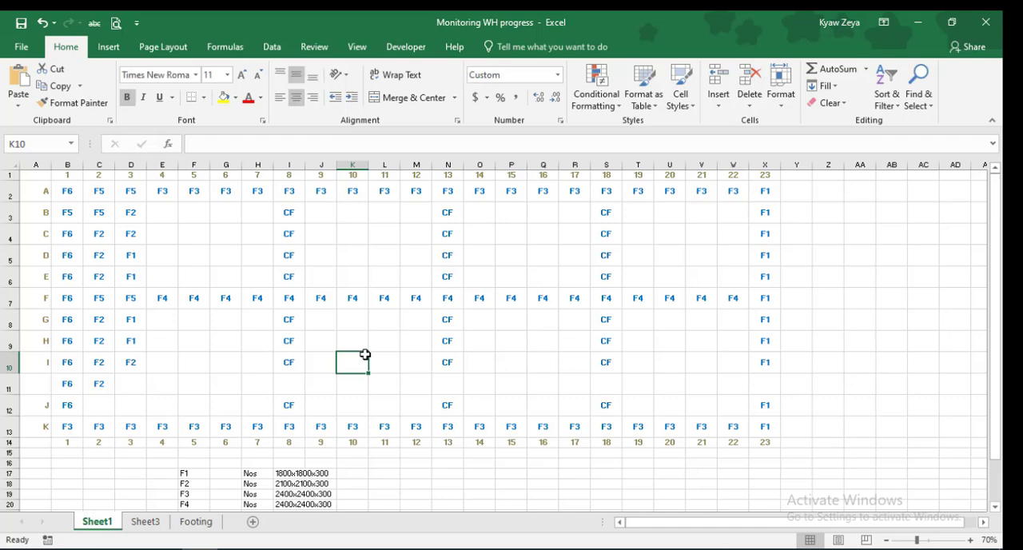
On the Footing sheet, name the footing grid range B2:X13 "Footings"
click(145, 522)
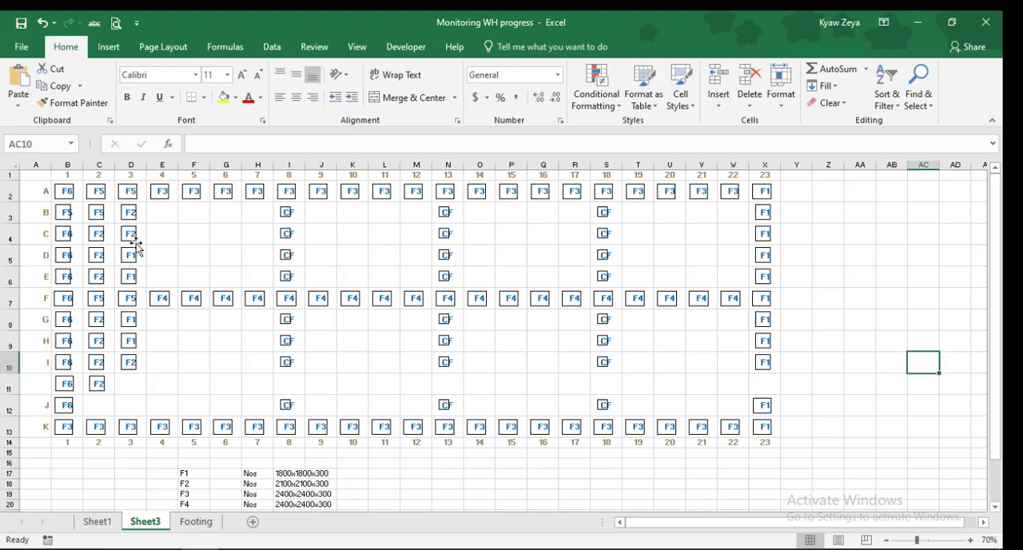
click(195, 522)
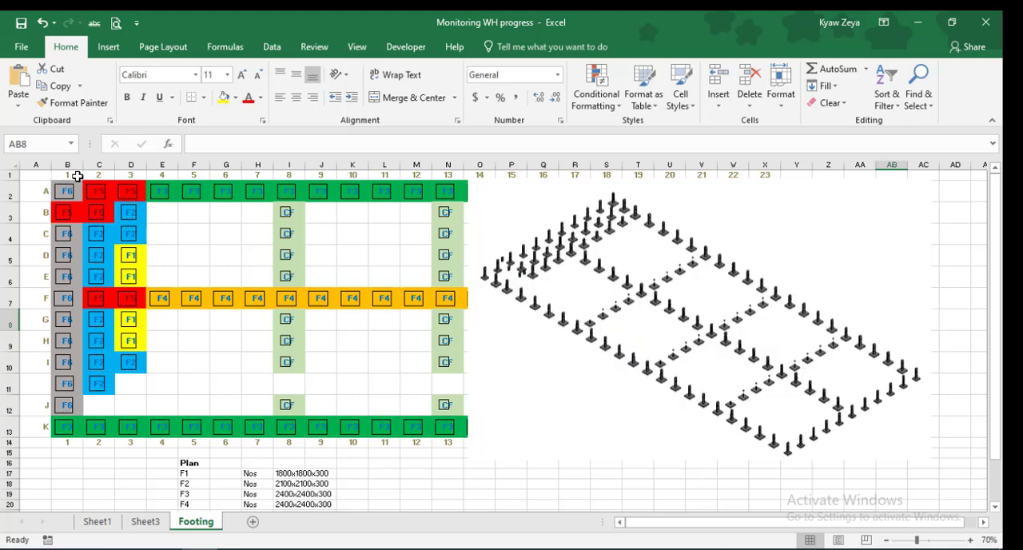
click(76, 176)
key(Down)
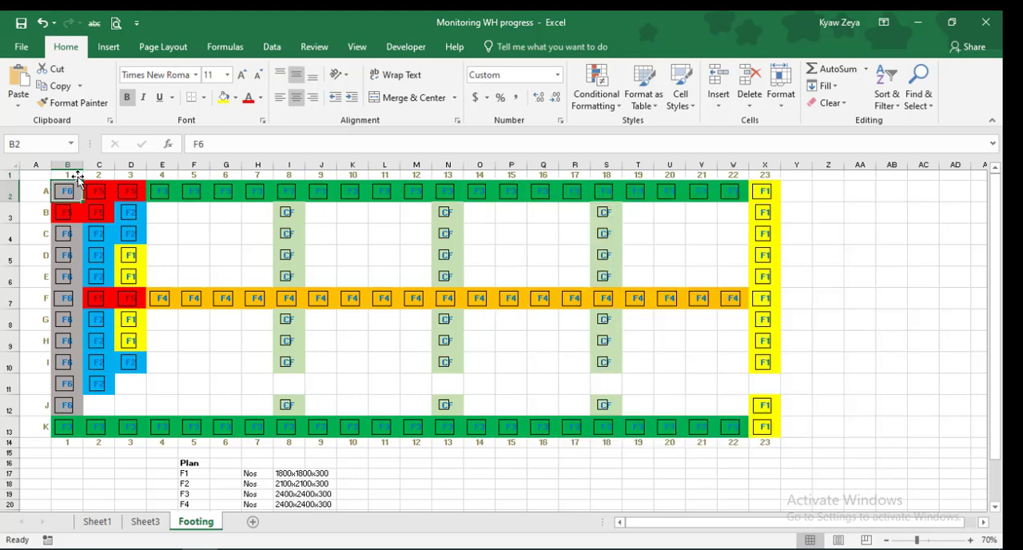
drag(72, 192, 766, 427)
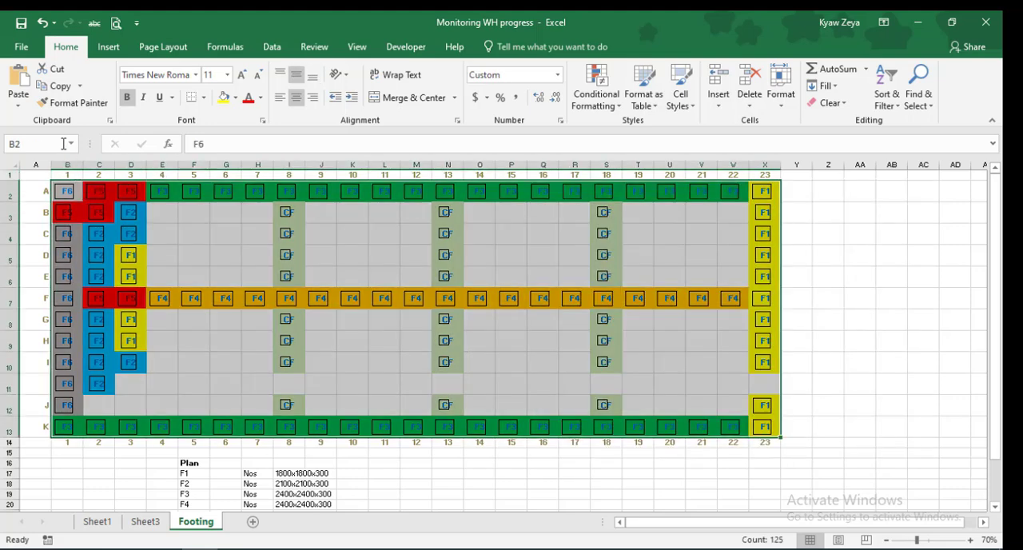
click(64, 144)
text(Foogi)
key(BackSpace)
key(BackSpace)
text(tings)
key(Return)
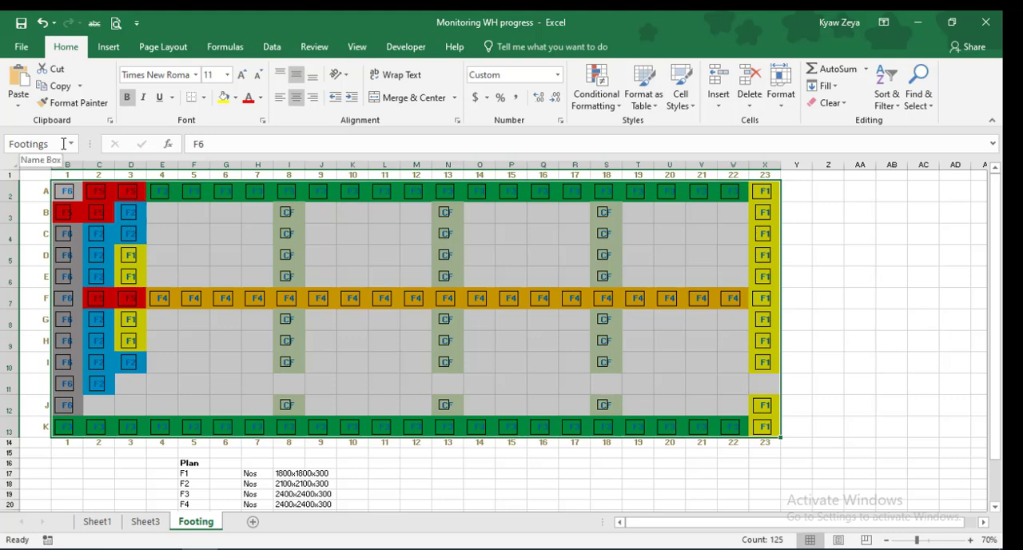
Delete the defined name "Footing" that refers to the external Pathein WH.xlsx workbook
click(231, 50)
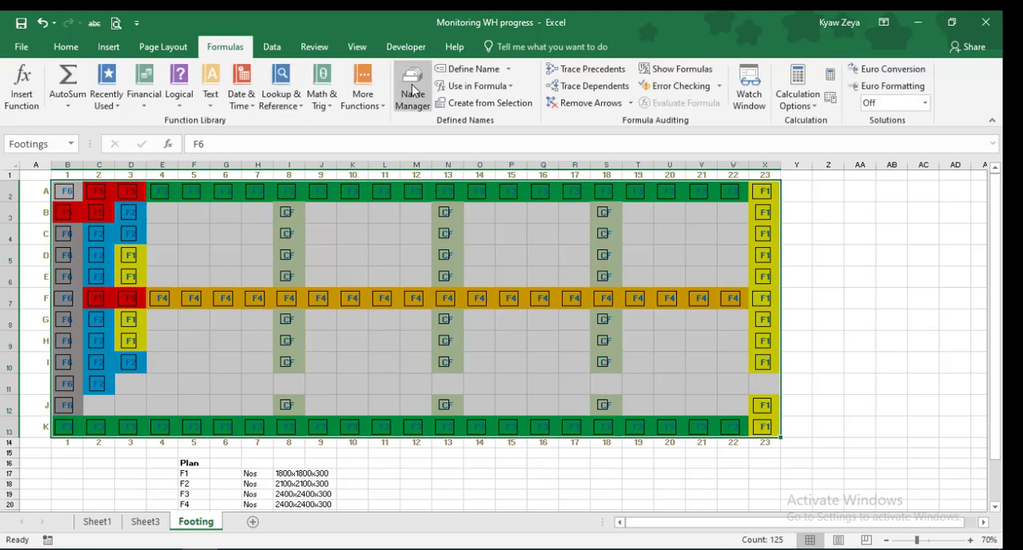
click(413, 90)
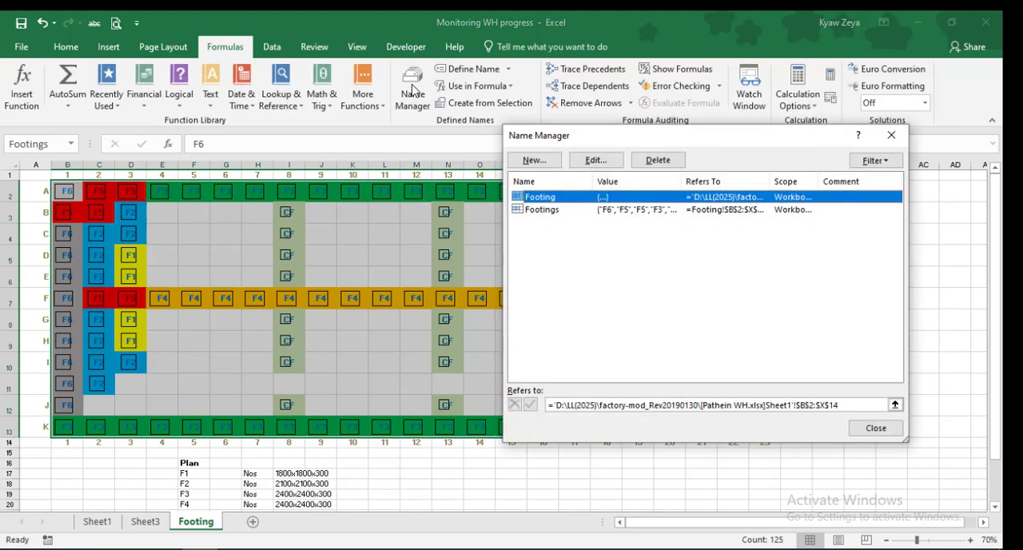
click(657, 160)
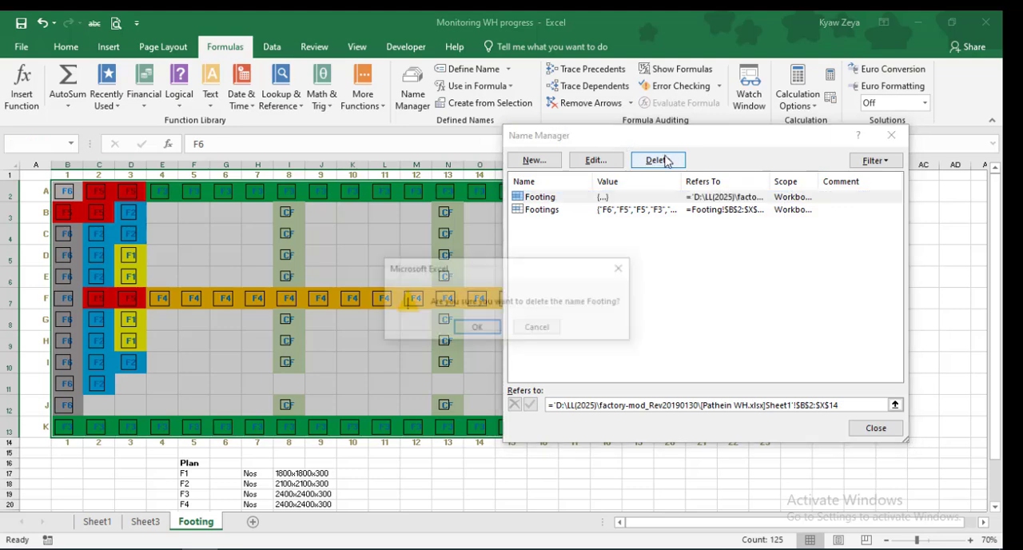
click(480, 328)
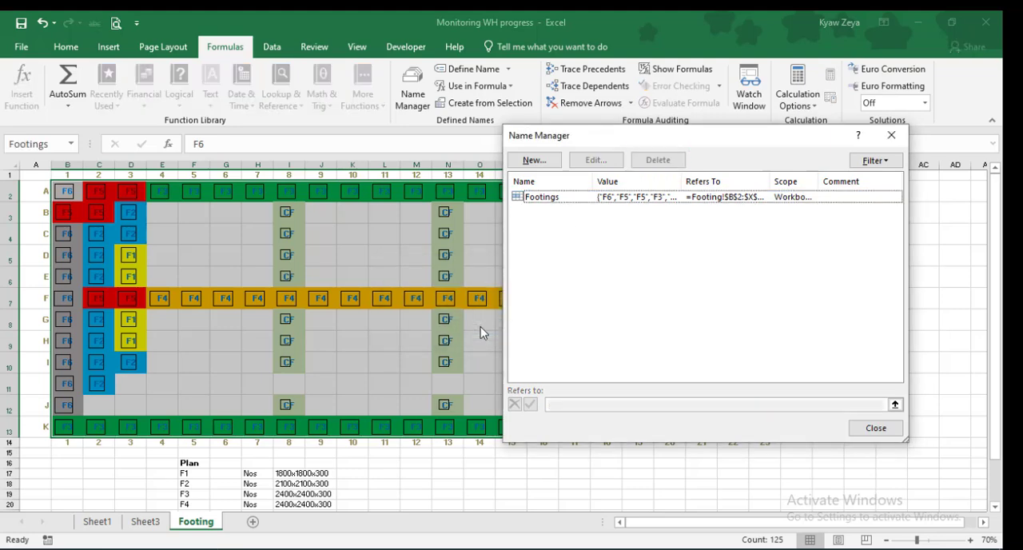
click(877, 429)
Enter =COUNTIFS(Footings,"F1") in G17 to count the F1 footings in the Plan table
click(217, 475)
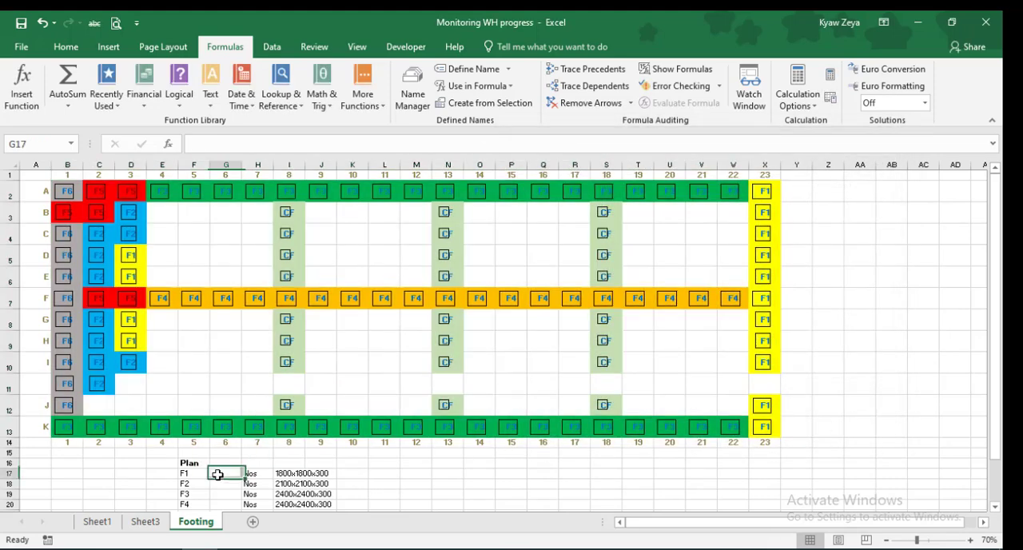
text(=c)
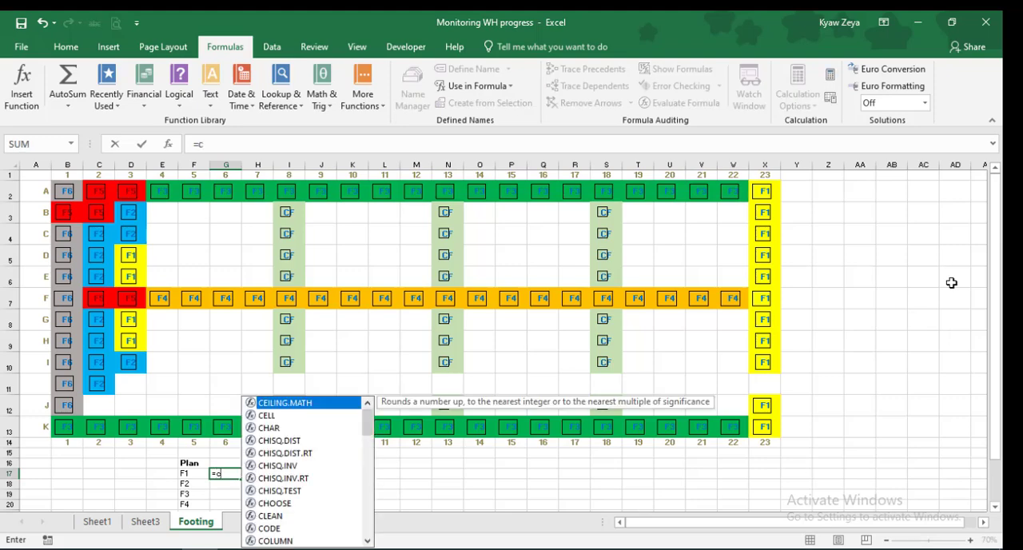
text(u)
key(BackSpace)
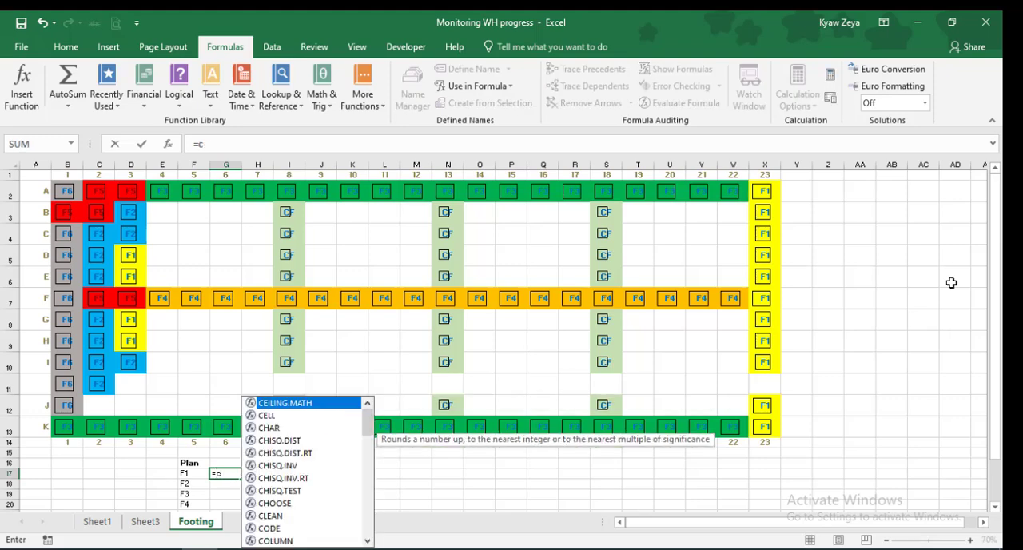
text(ount)
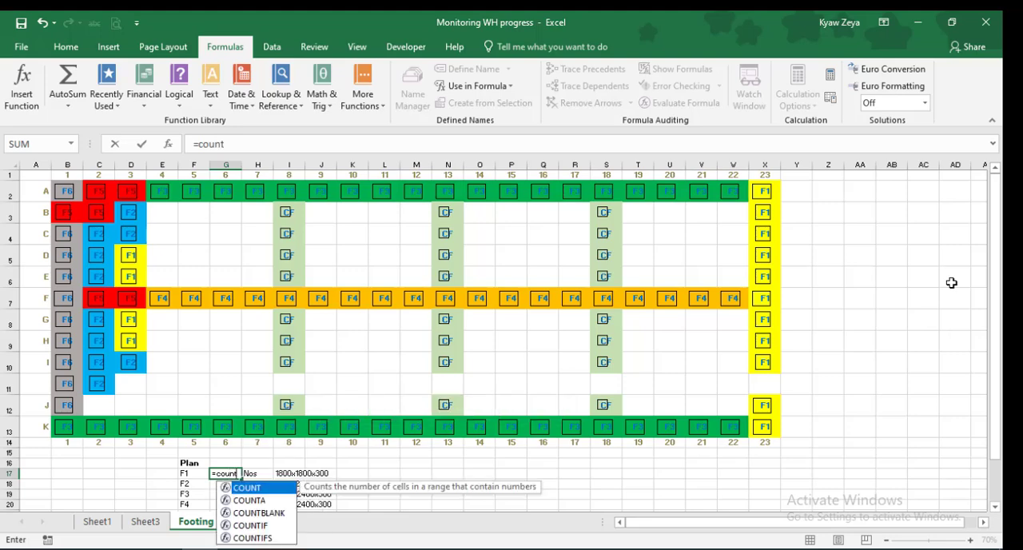
text(ifs)
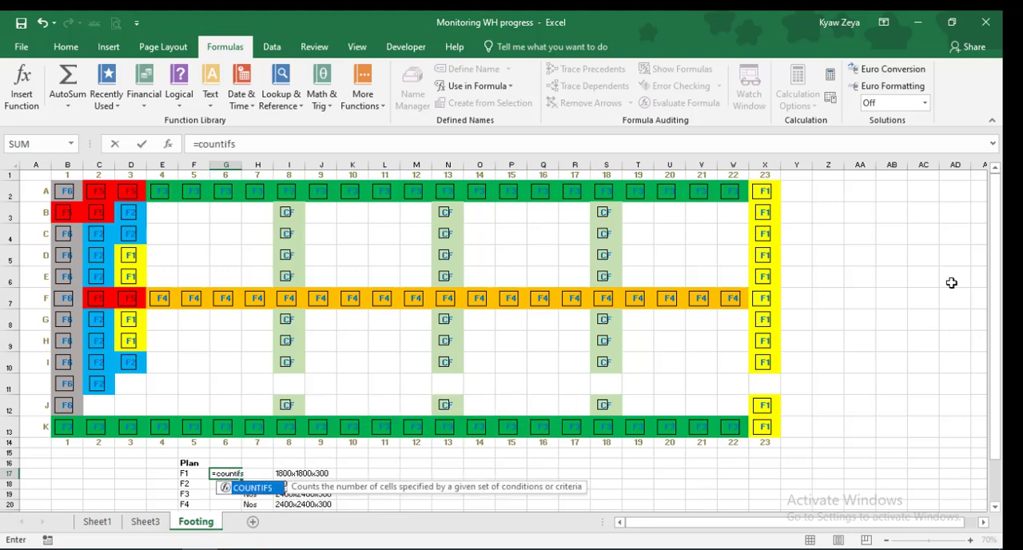
text(()
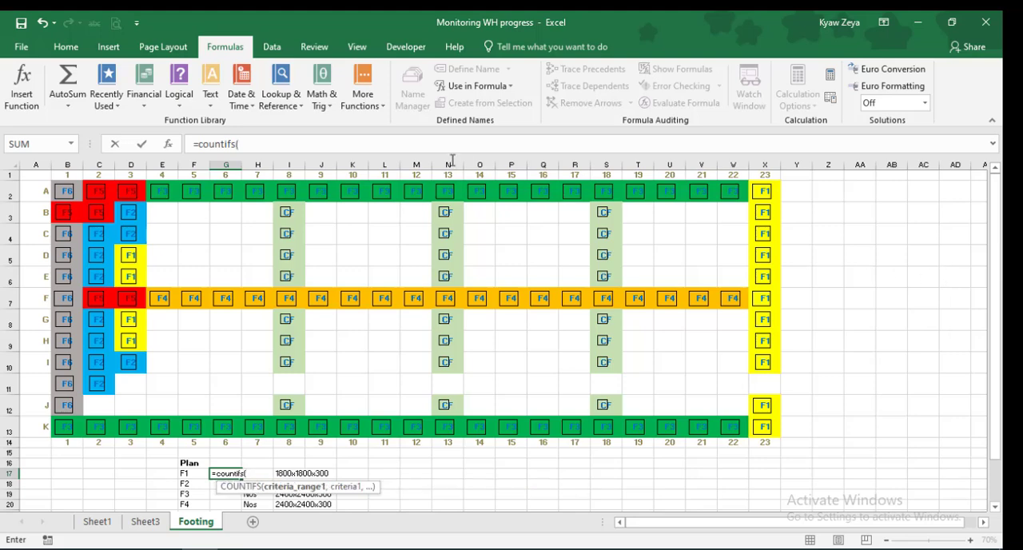
text(f)
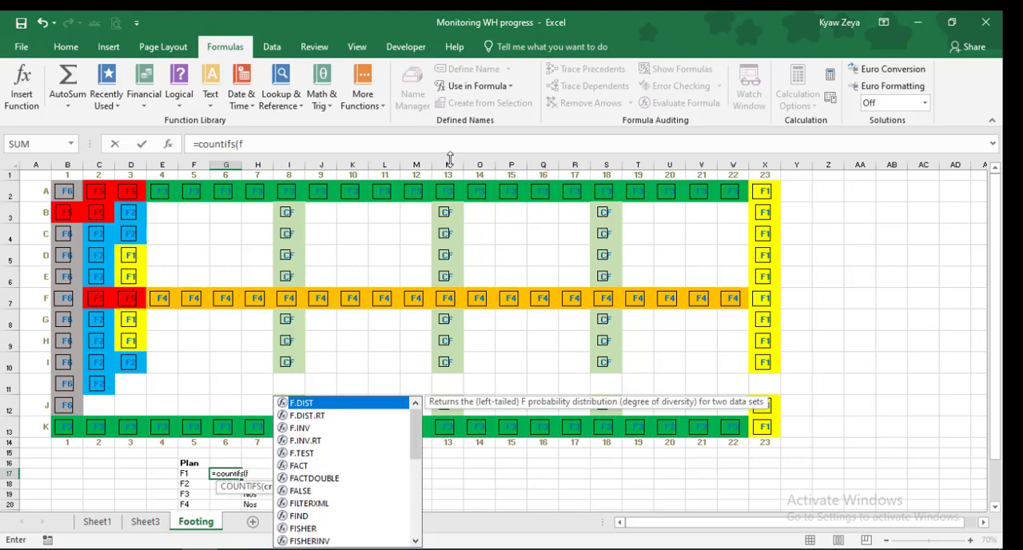
key(BackSpace)
text(Footing)
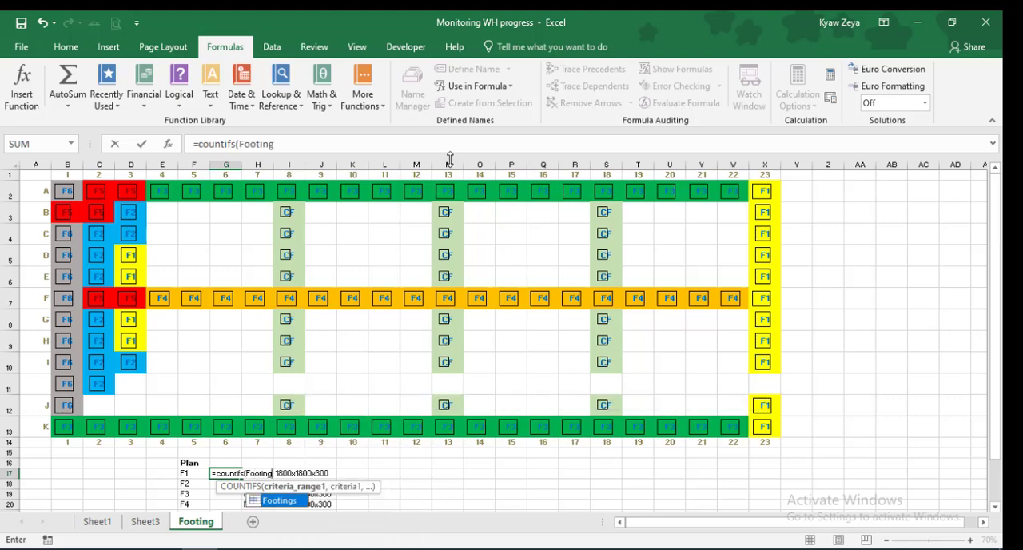
text(s,)
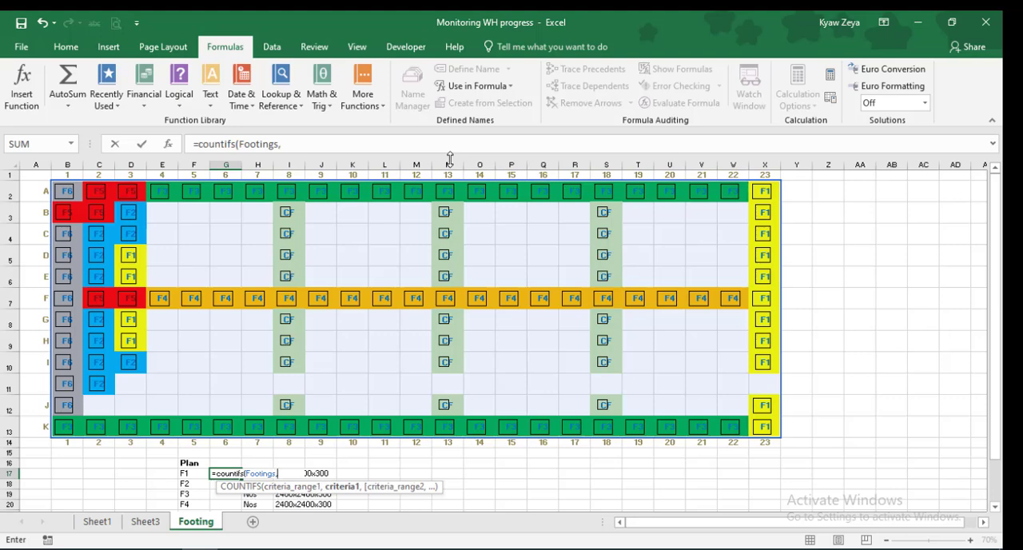
text("F1"))
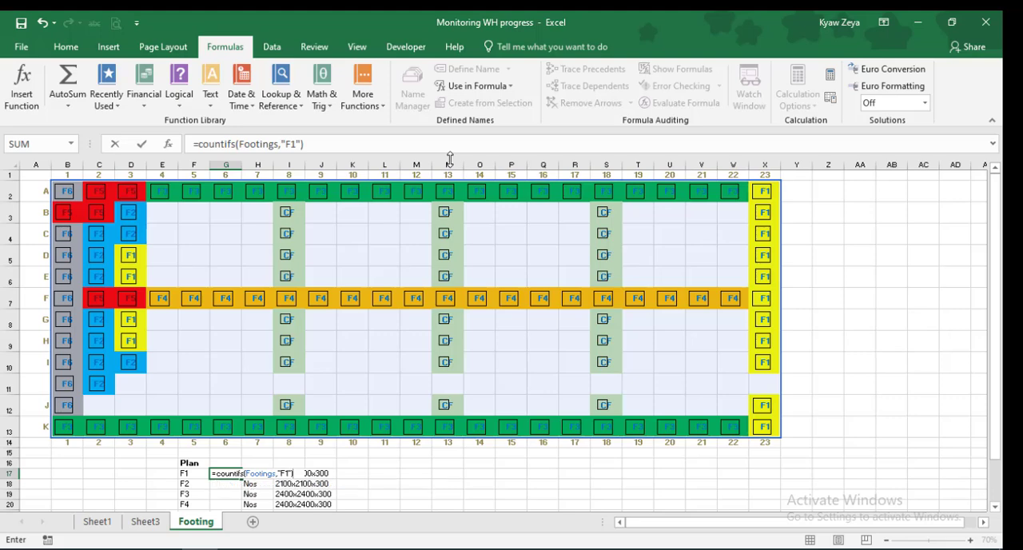
key(Return)
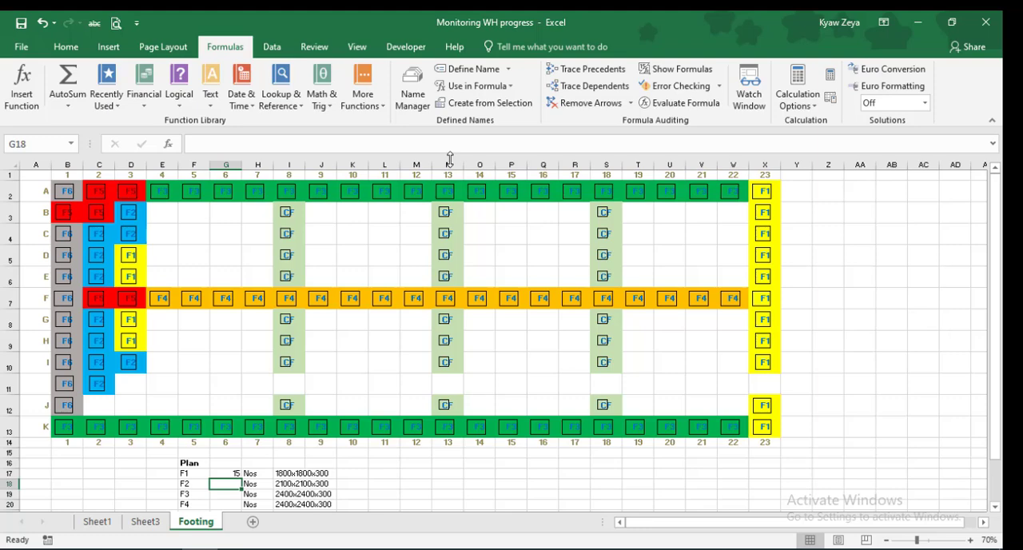
Fill the F1 count formula from G17 down through the CF row in G23
click(230, 474)
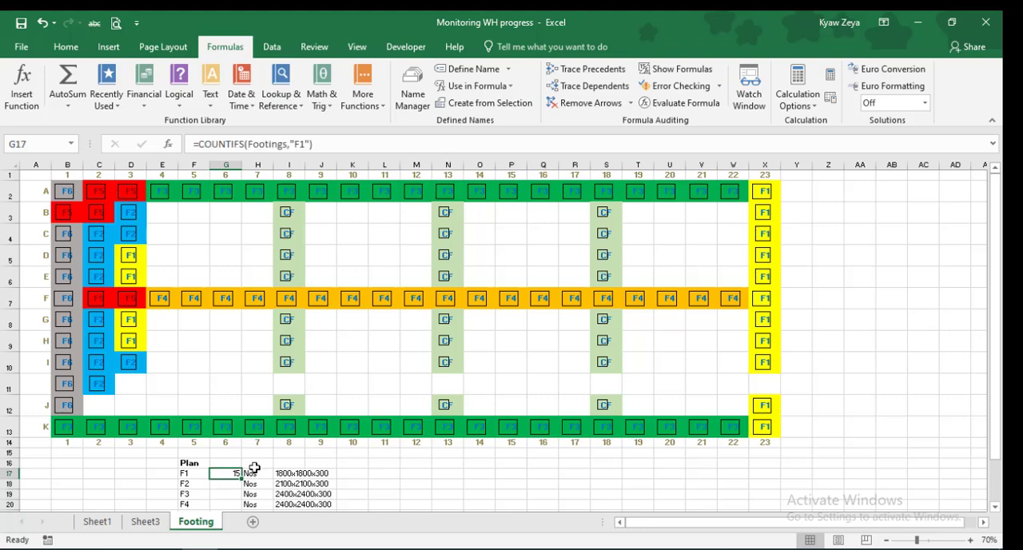
scroll(255, 470, down, 2)
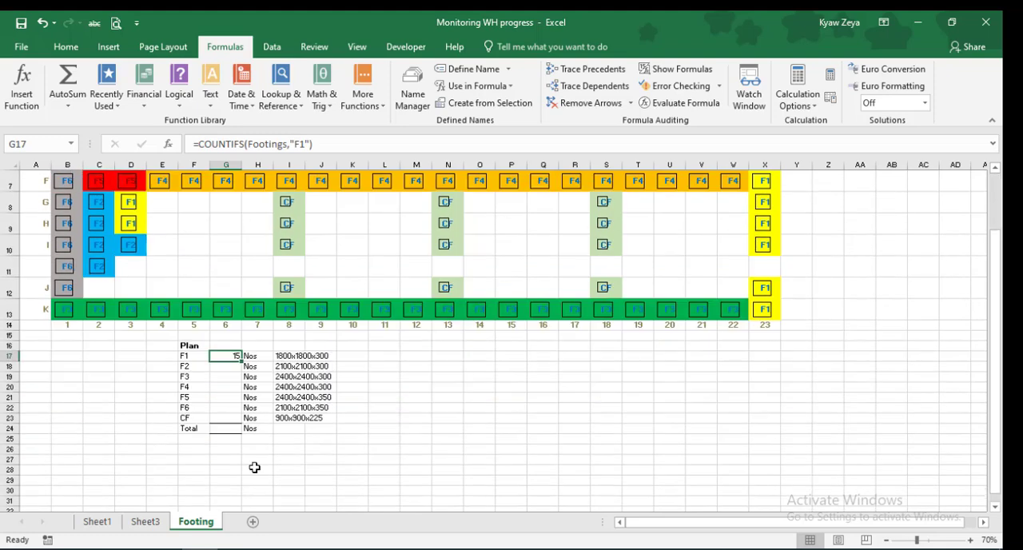
drag(242, 361, 242, 423)
Change the COUNTIFS criterion to "F2" in G18 and to "F3" in G19
click(230, 366)
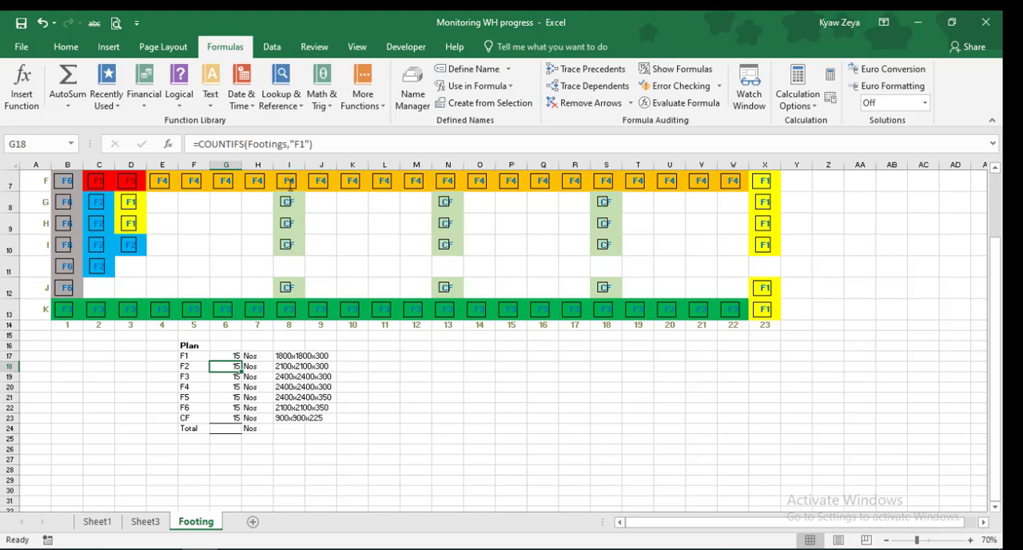
click(302, 144)
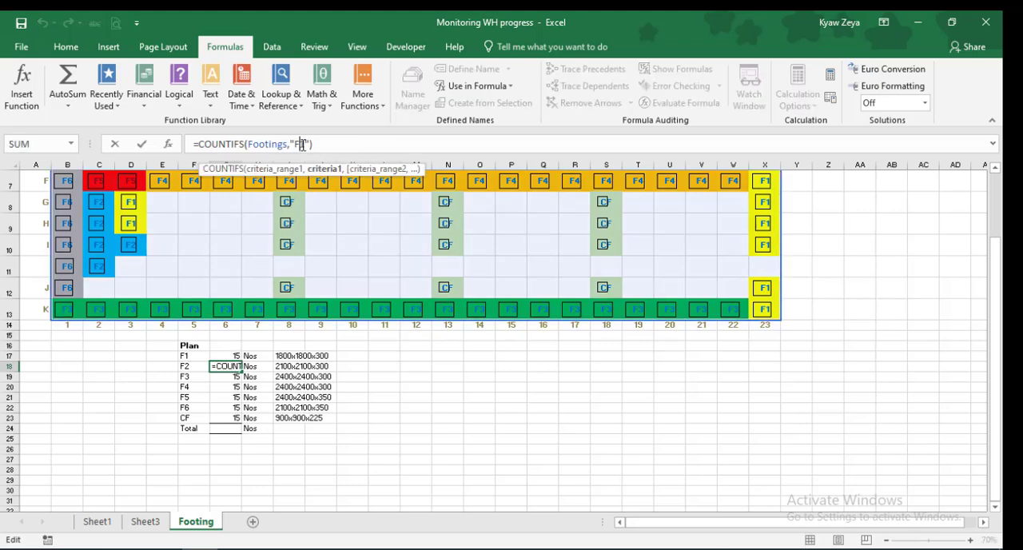
key(BackSpace)
text(2)
key(Return)
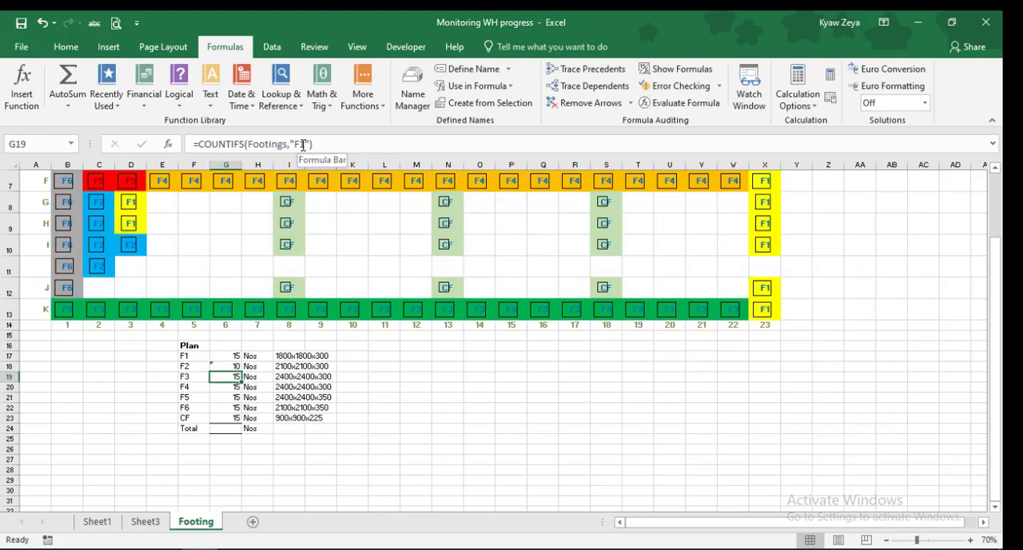
click(303, 144)
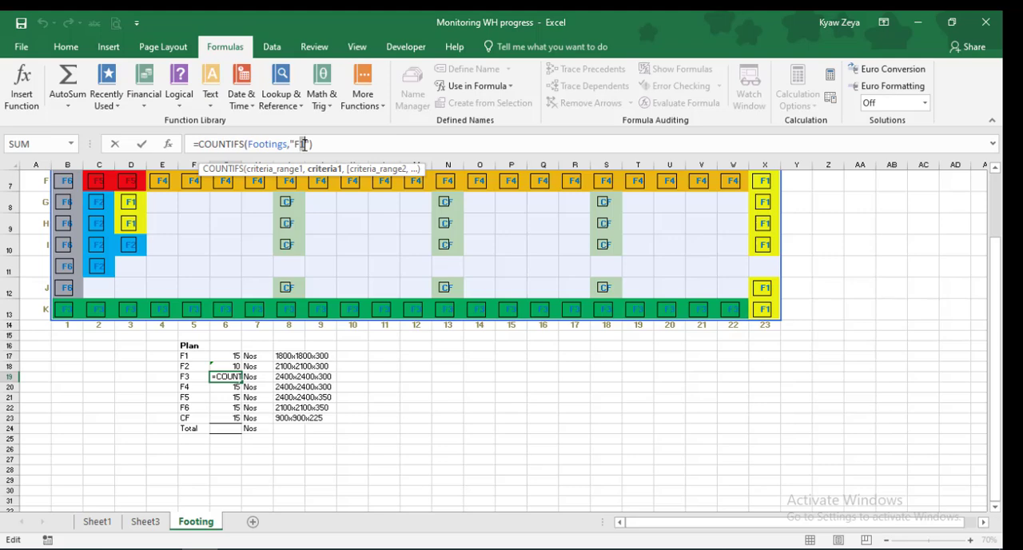
key(BackSpace)
text(3)
key(Return)
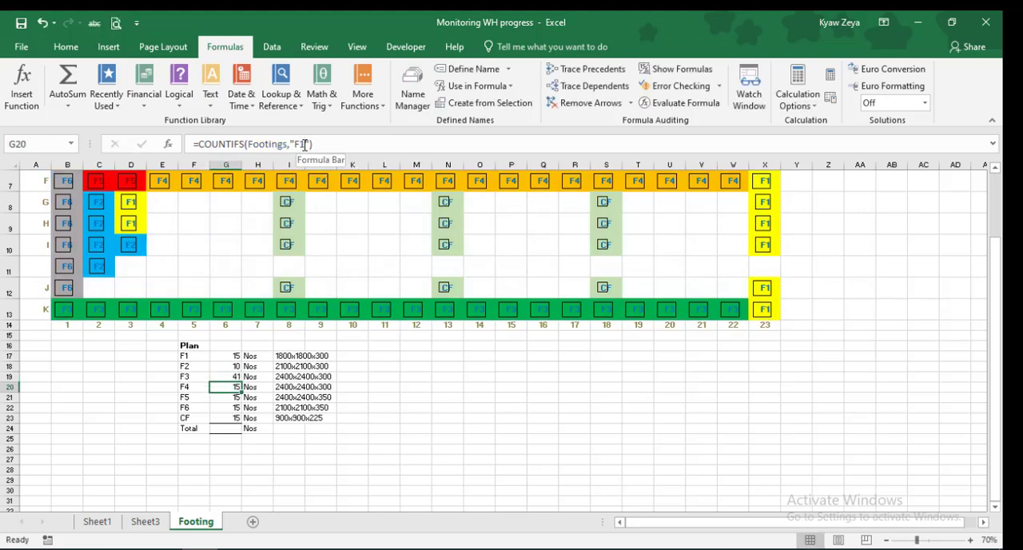
Change the COUNTIFS criterion to "F4" in G20 and to "F5" in G21
click(301, 145)
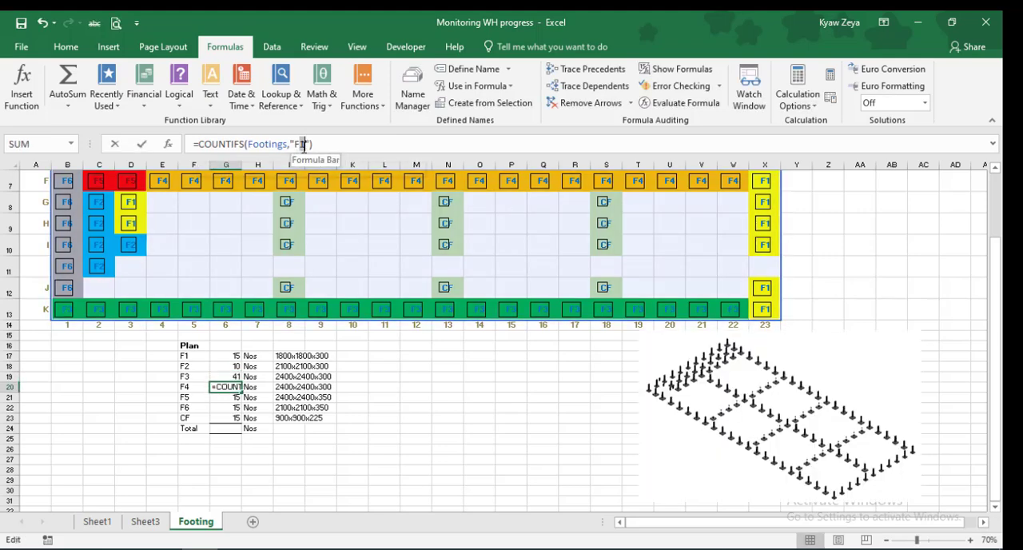
key(BackSpace)
text(4)
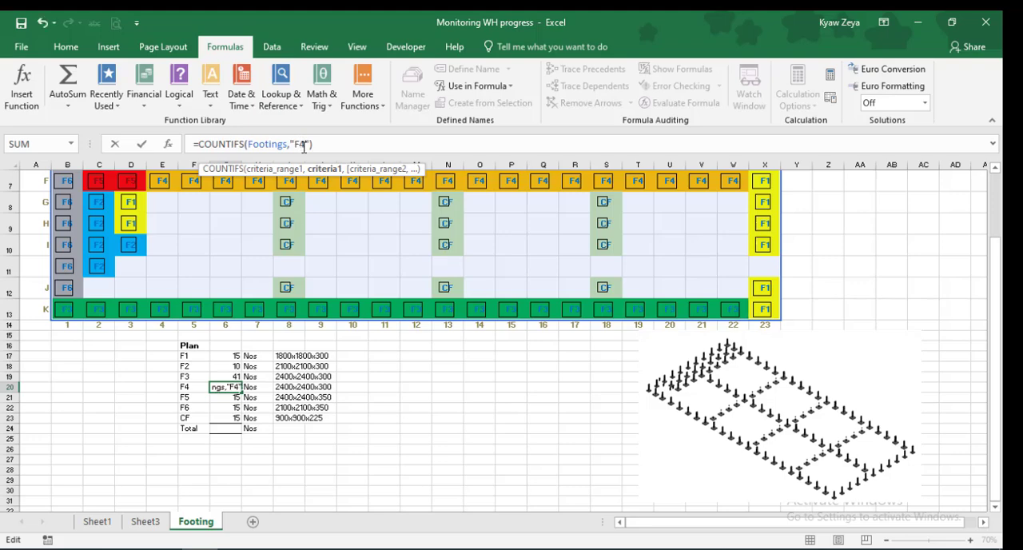
key(Return)
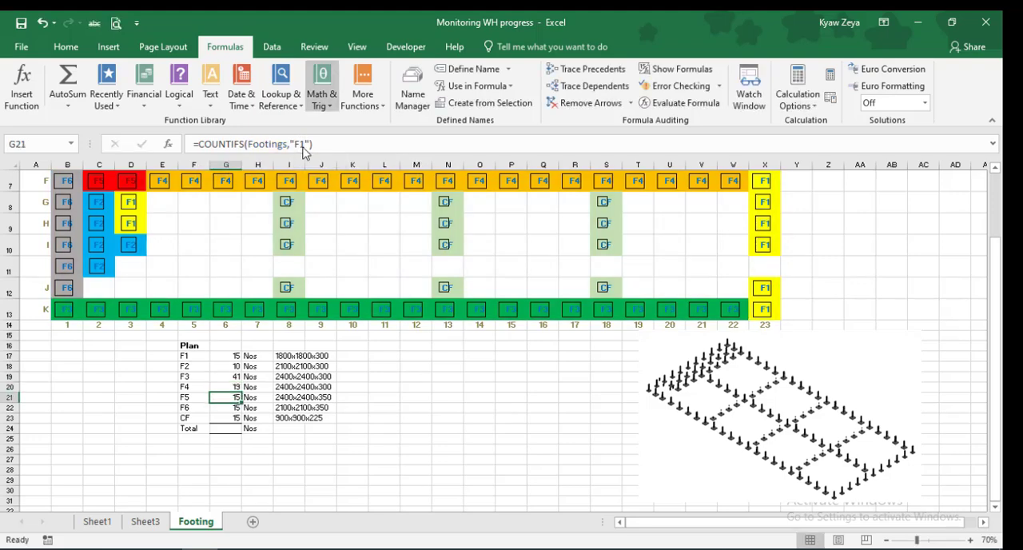
click(303, 145)
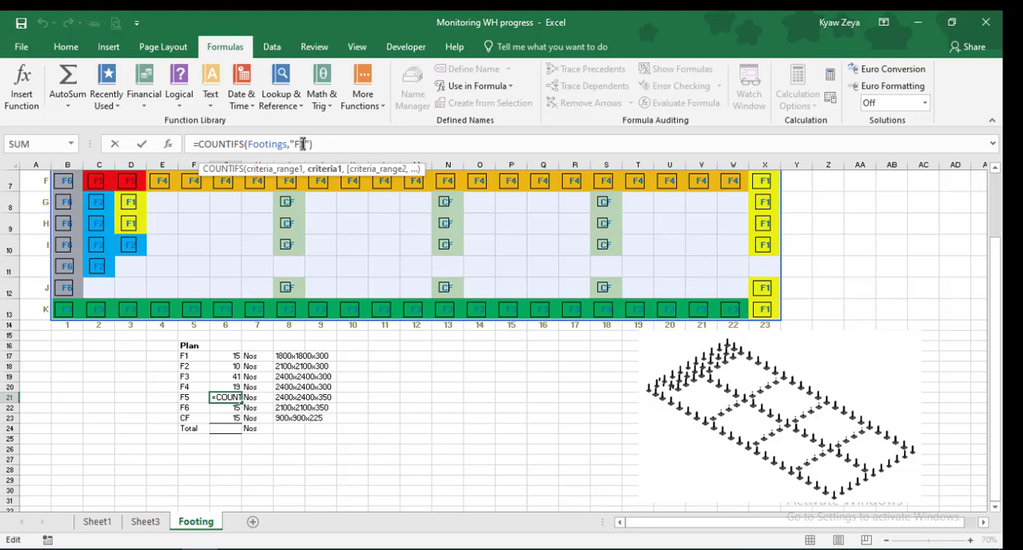
key(BackSpace)
text(5)
key(Return)
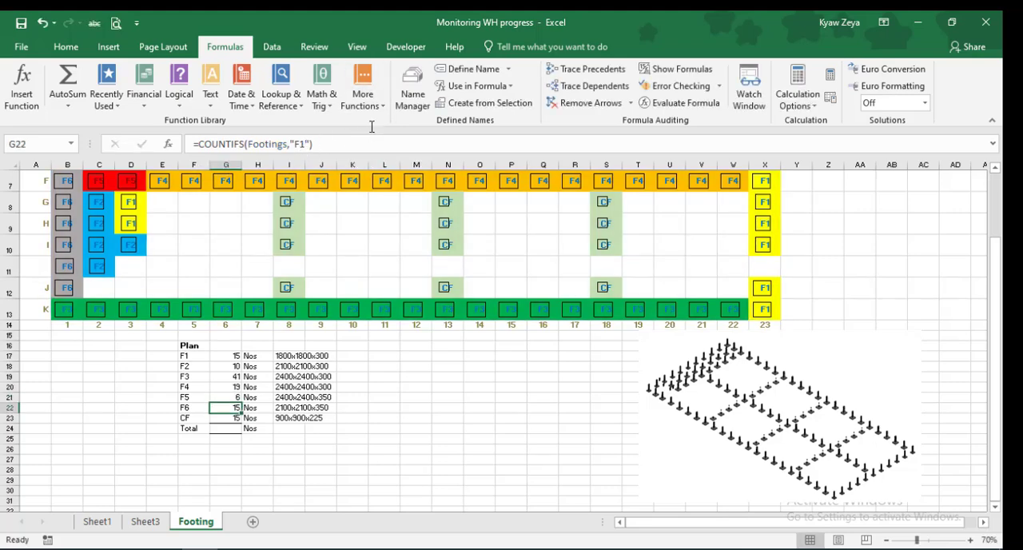
Change the COUNTIFS criterion to "F6" in G22
click(303, 145)
key(BackSpace)
text(6)
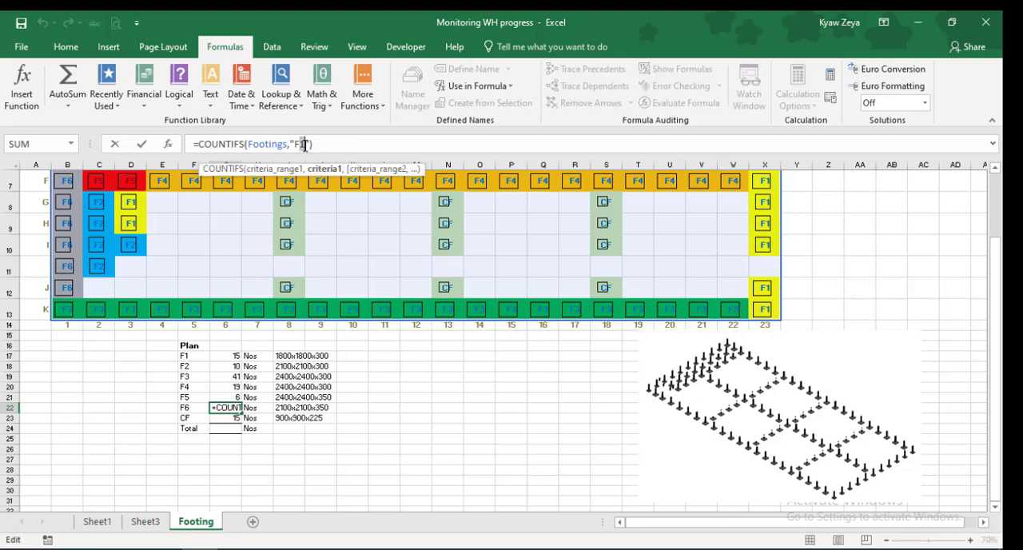
key(Return)
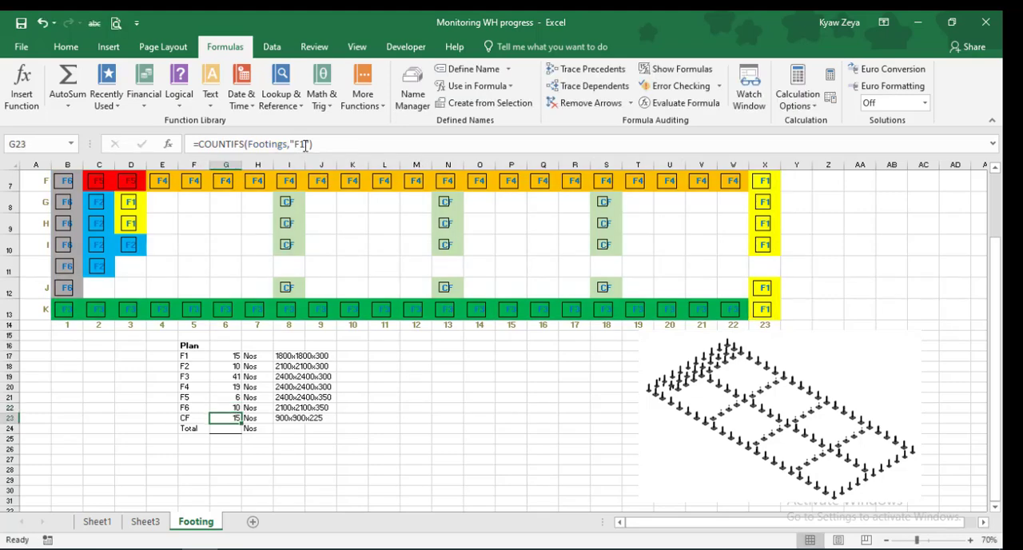
Total the footing counts in G17:G23 with AutoSum, placing the sum in G24 of the Total row
click(278, 448)
drag(235, 357, 238, 424)
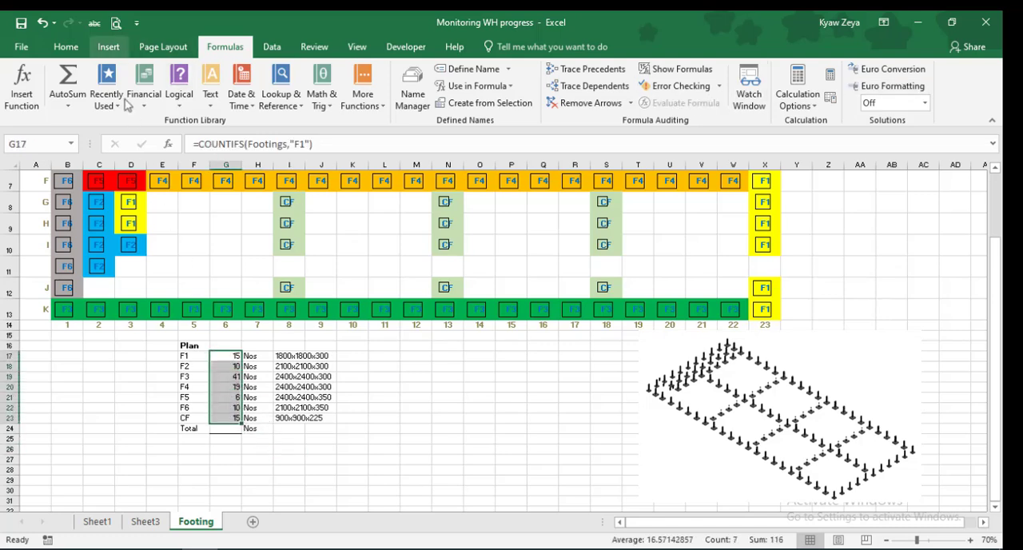
click(69, 47)
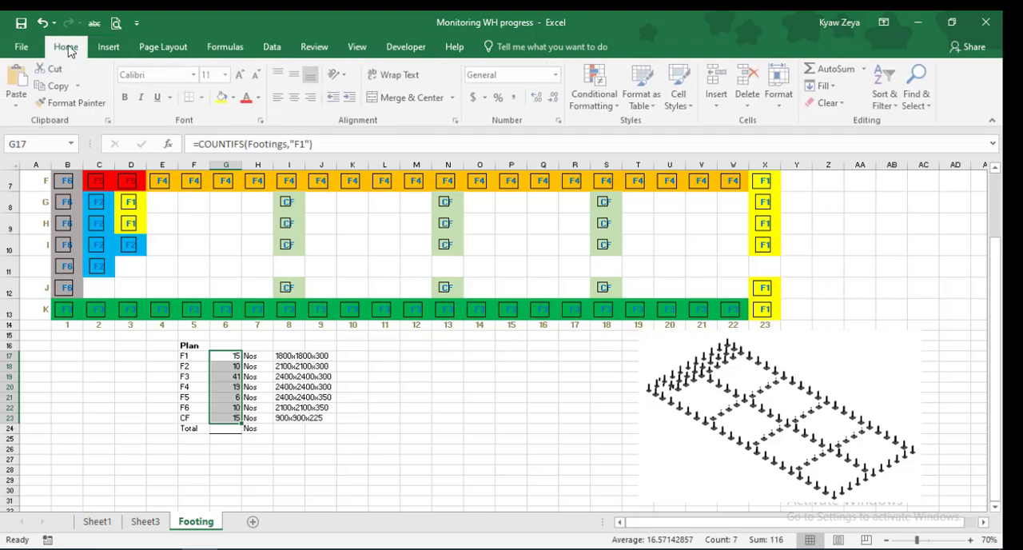
click(828, 72)
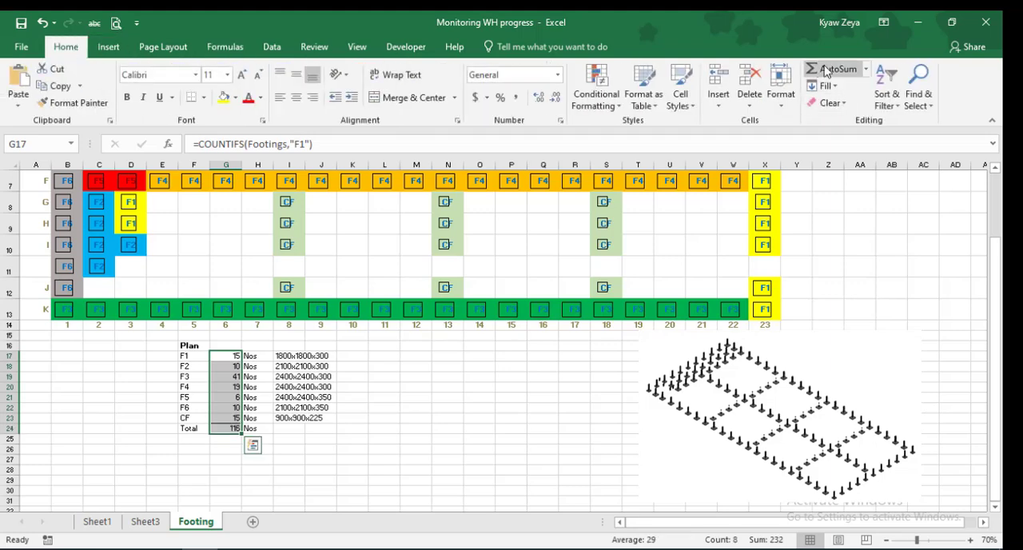
key(Return)
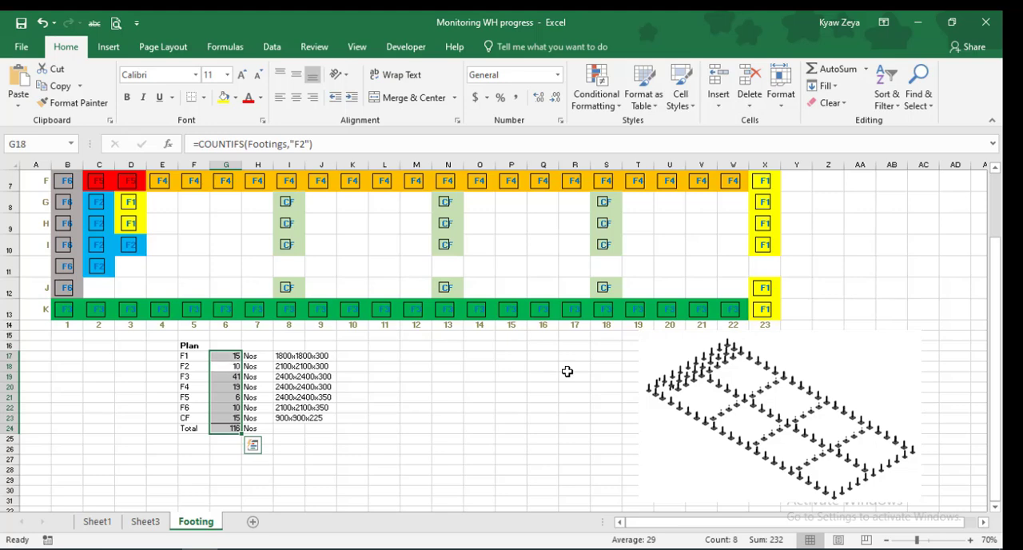
click(388, 448)
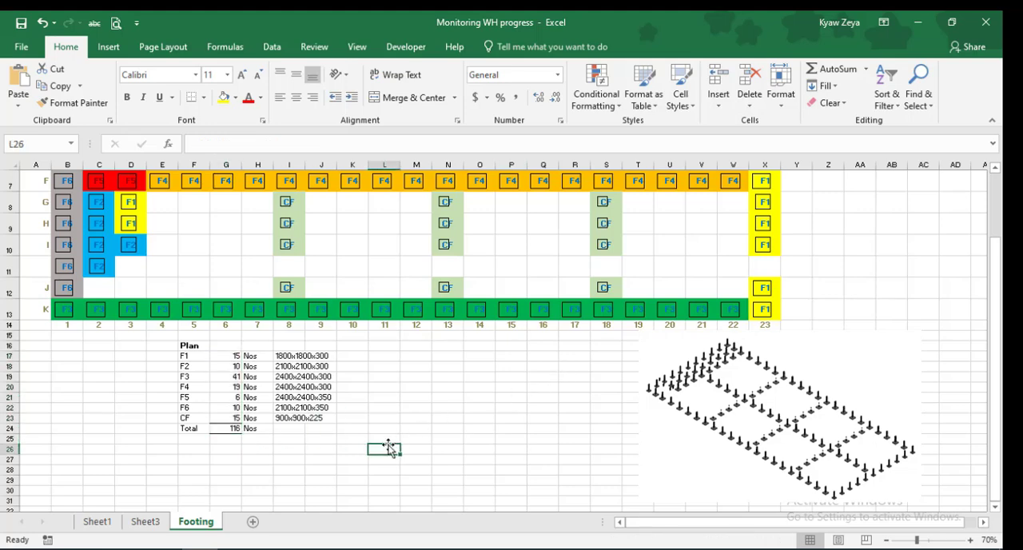
Enter a cross-check formula in G25 that counts all non-empty cells of the named grid, =COUNTA(Footings)
click(231, 440)
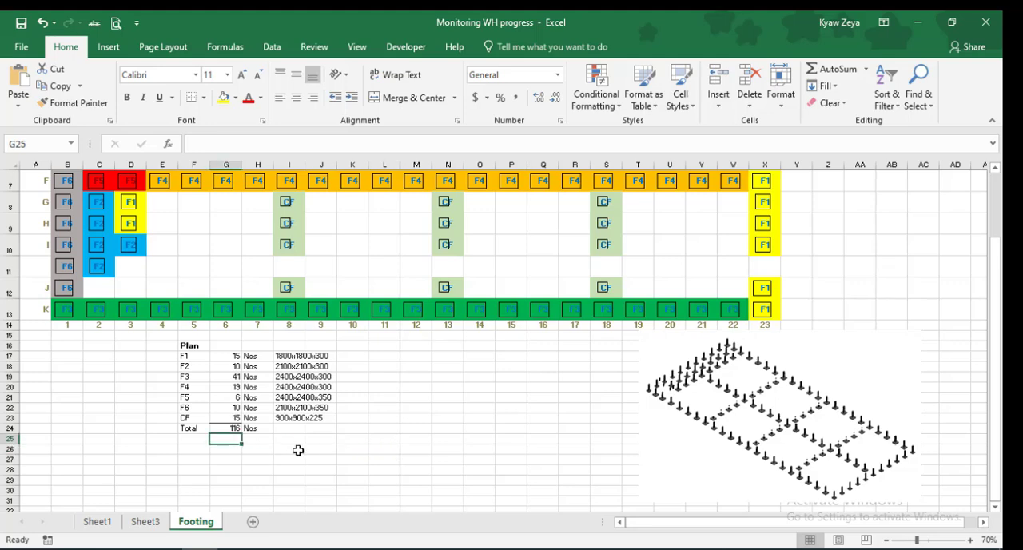
text(=c)
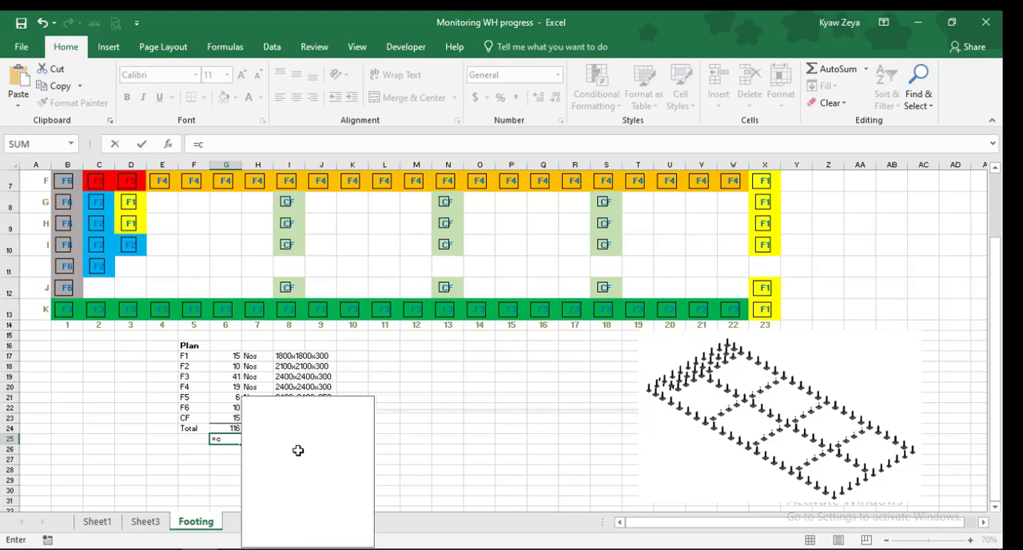
text(ounta)
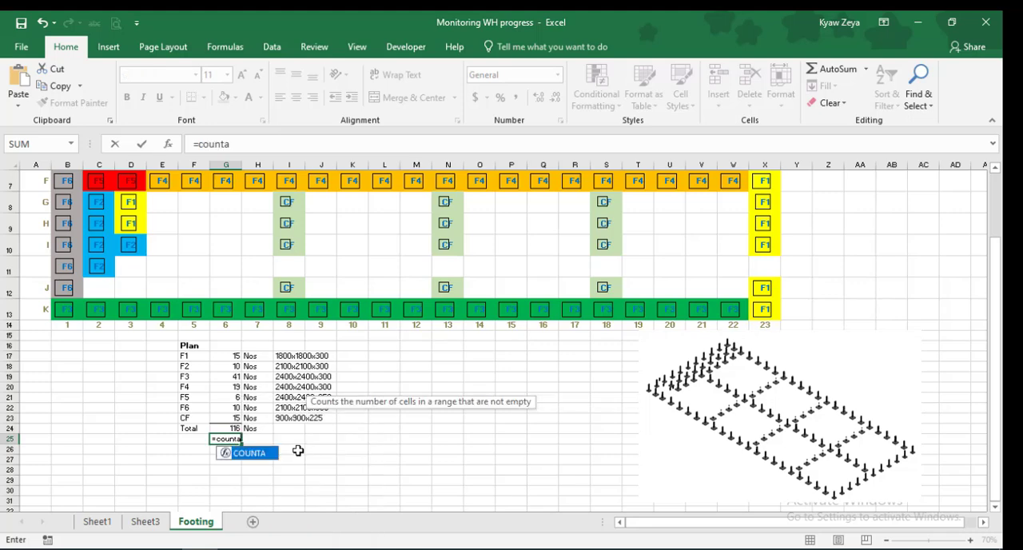
text((Fo)
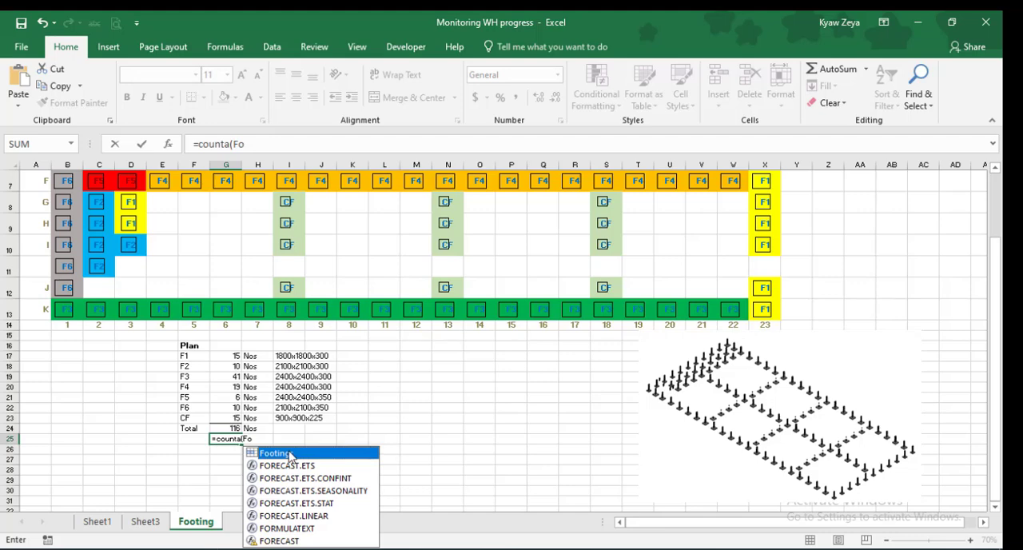
double_click(292, 454)
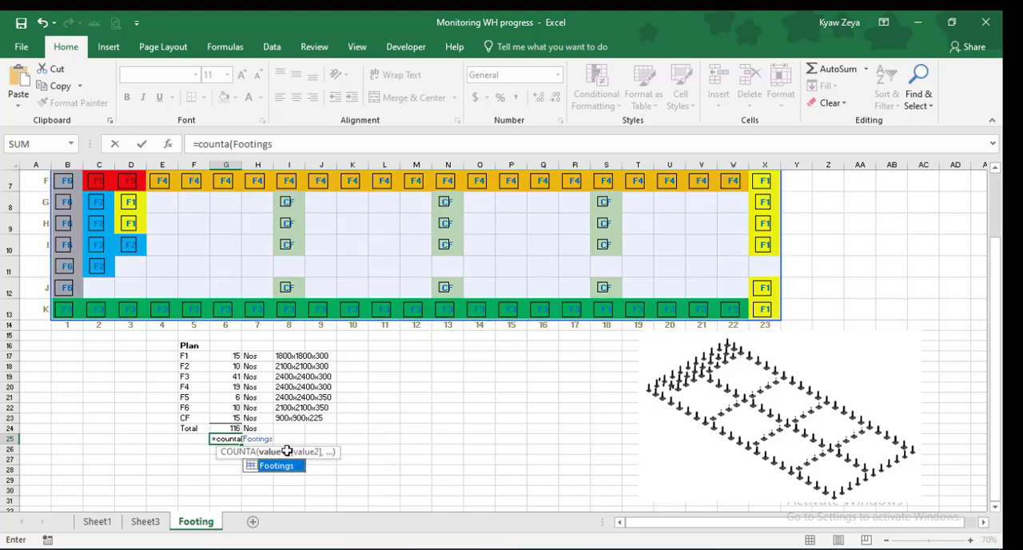
click(289, 145)
text())
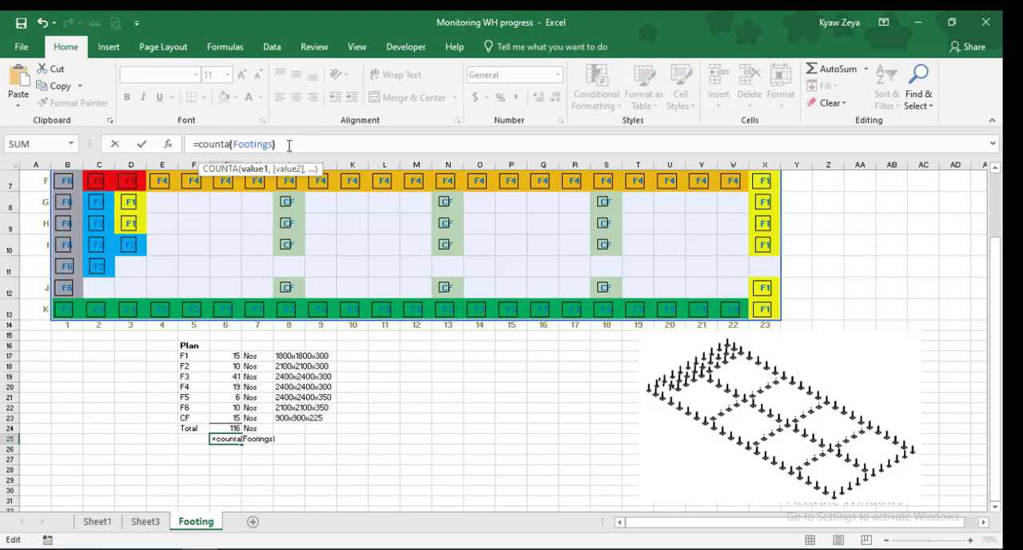
key(Return)
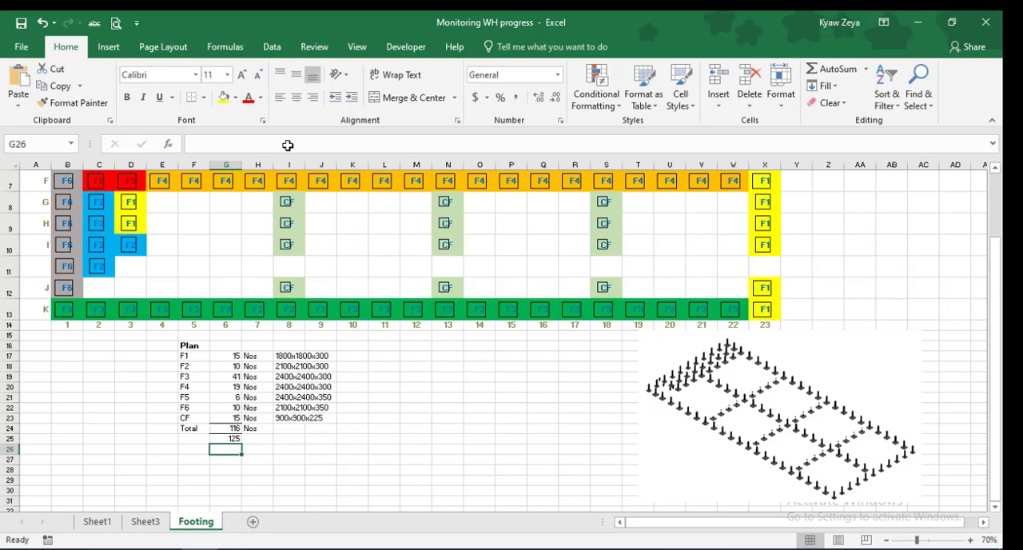
Go through the count formulas from G17 down and change the COUNTIFS criterion in G23 to "CF"
click(227, 356)
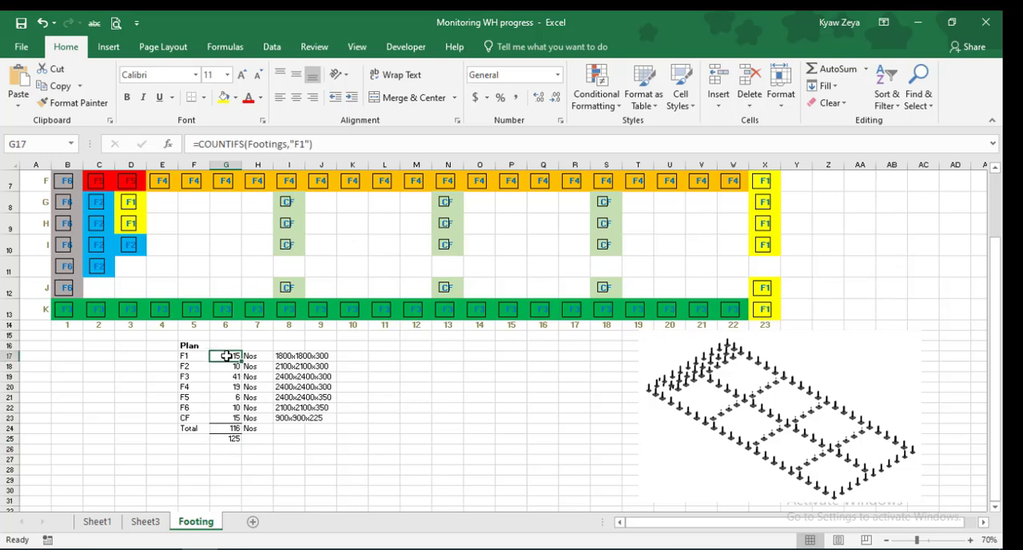
key(Down)
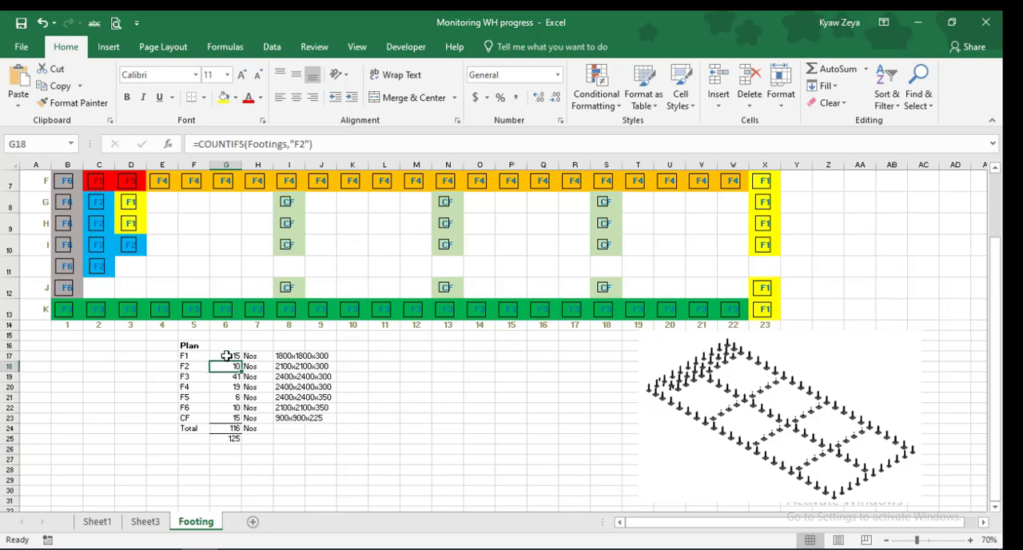
key(Down)
key(Down)
key(Down)
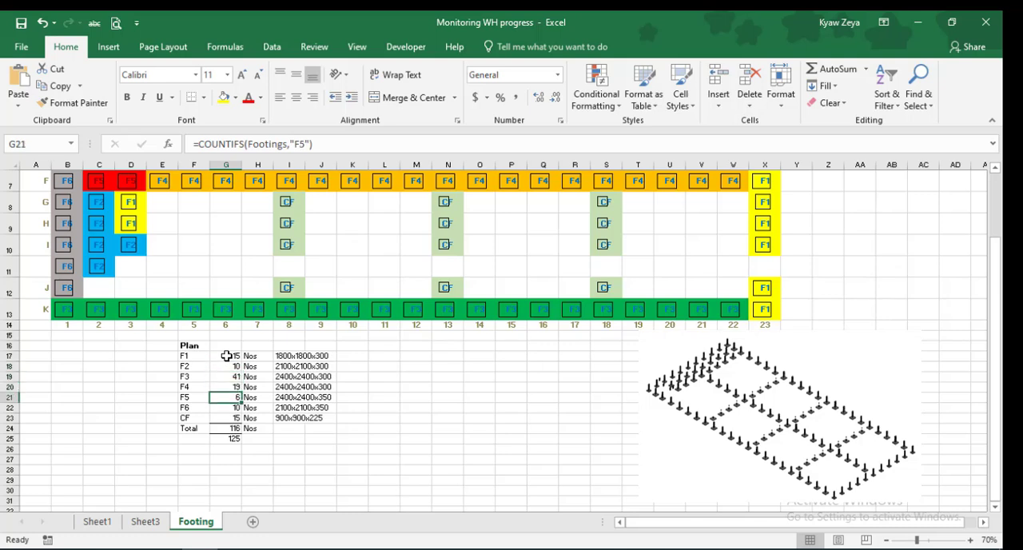
key(Down)
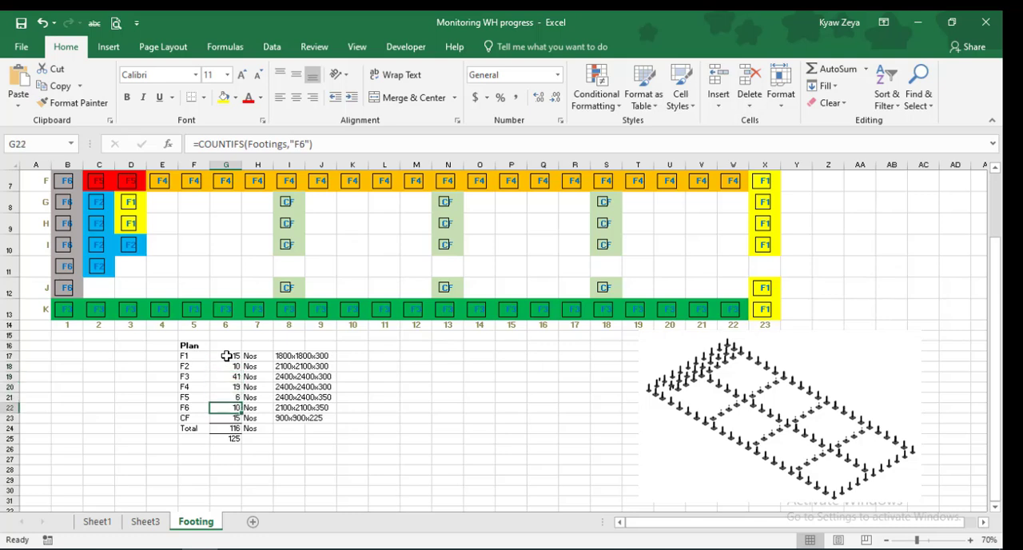
key(Down)
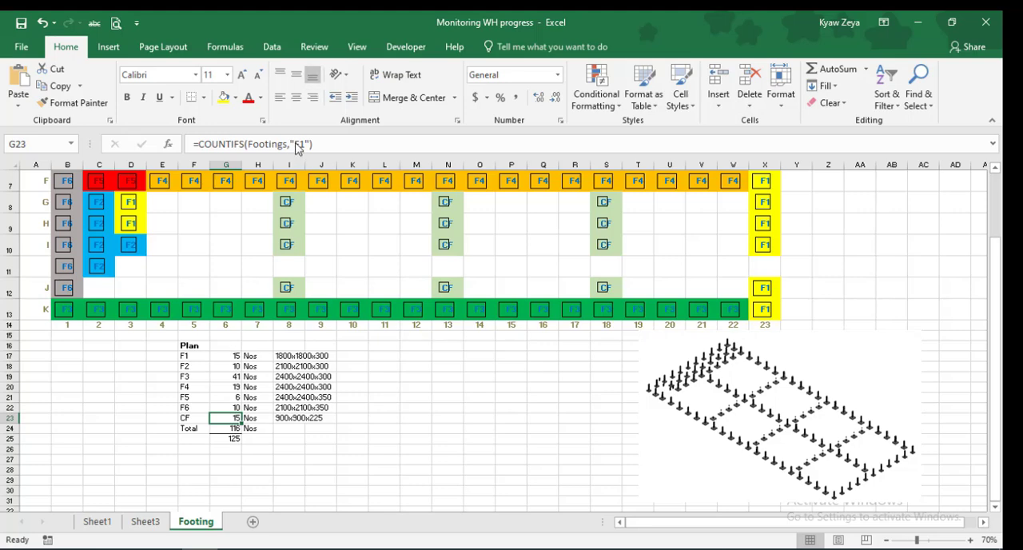
drag(296, 144, 307, 145)
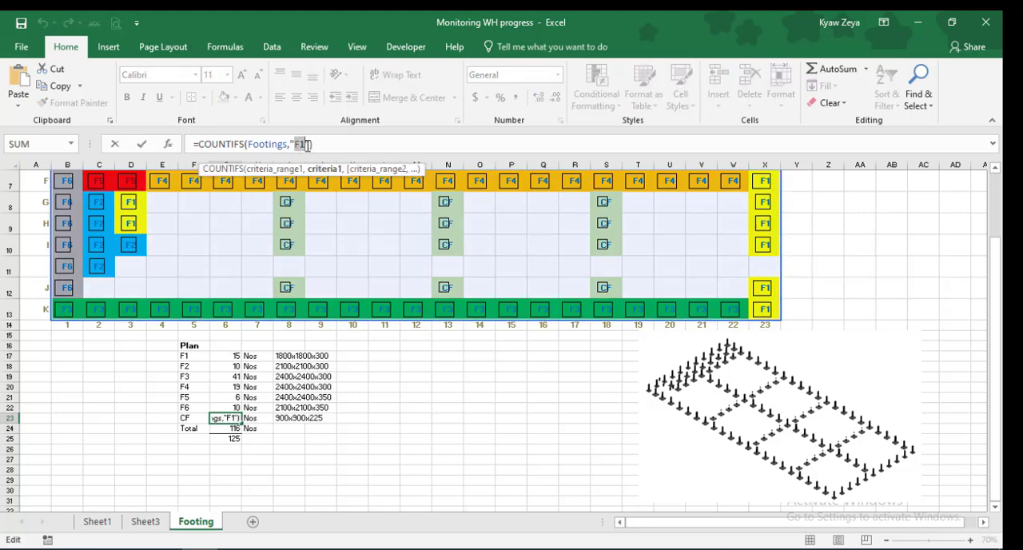
text(CF)
key(Return)
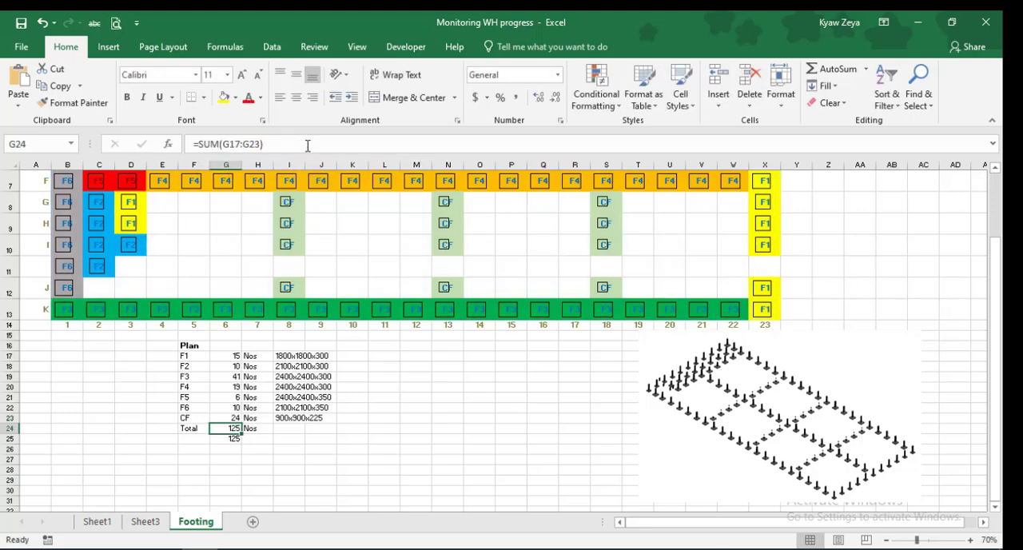
Enter "Checked" in I25 beside the cross-check count and fill the cell yellow
click(261, 439)
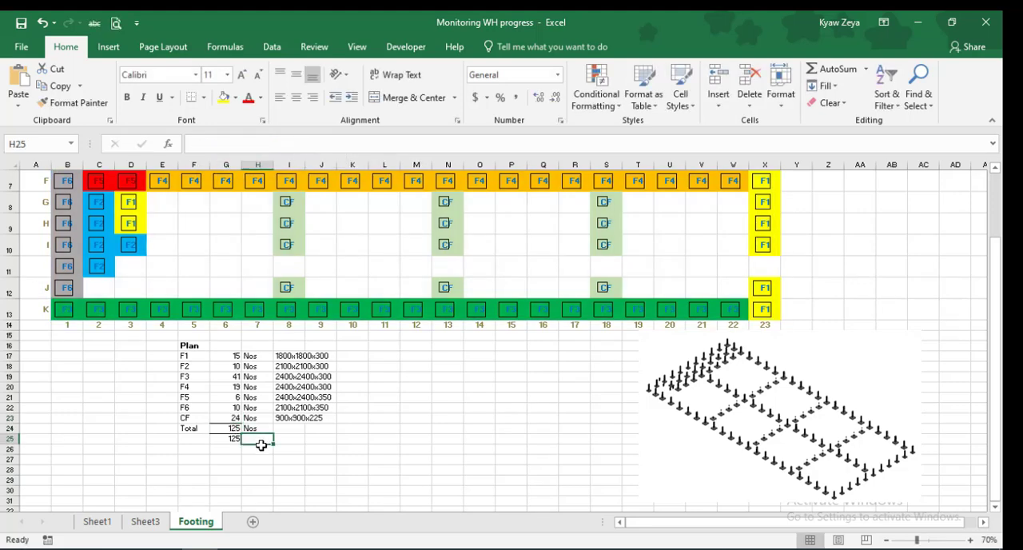
click(233, 439)
click(282, 439)
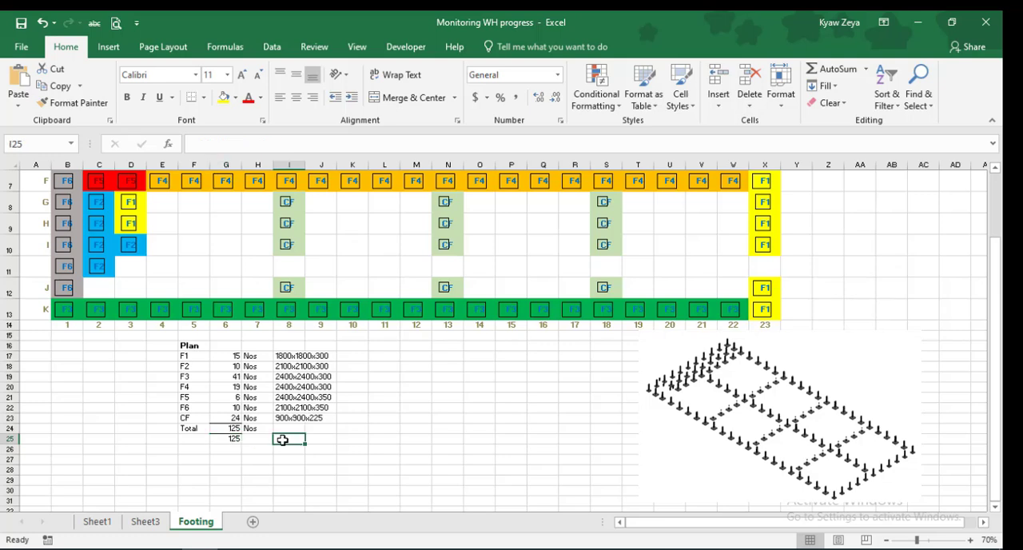
text(Checked)
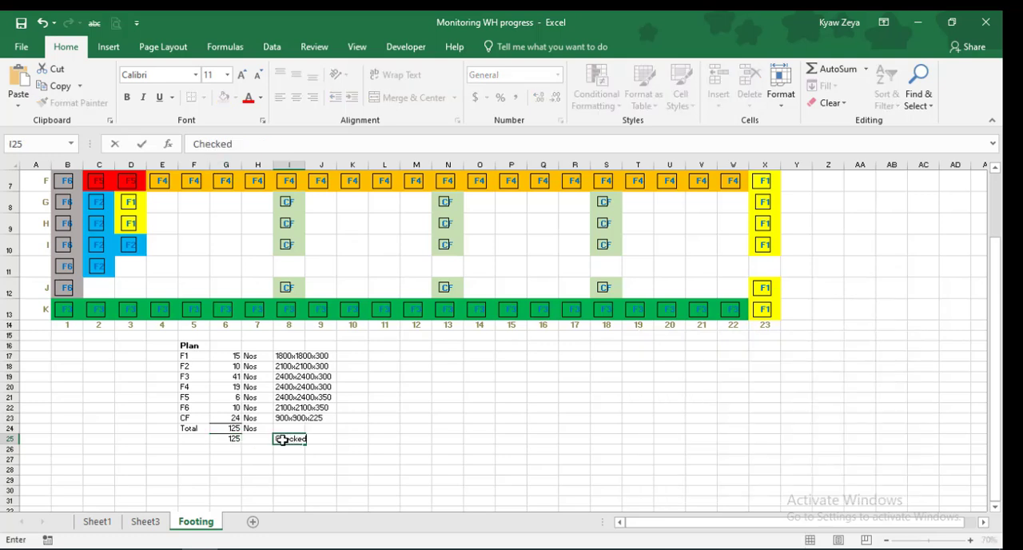
key(Return)
click(283, 440)
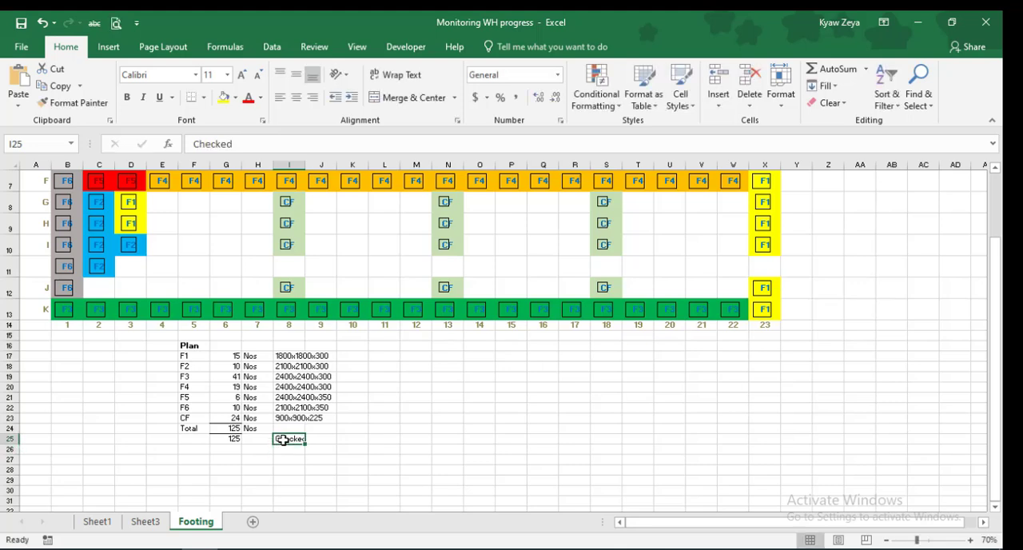
click(224, 97)
click(407, 429)
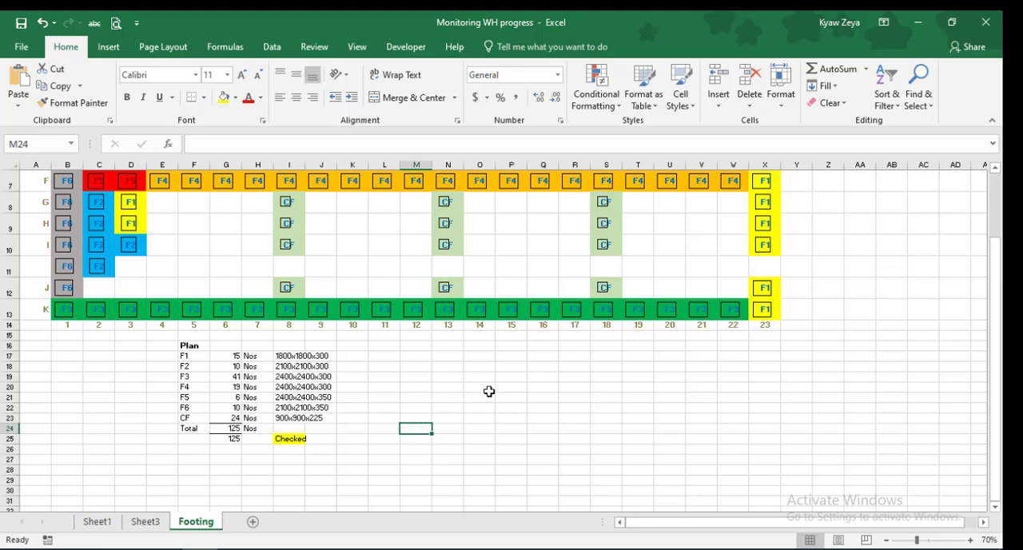
Enter the heading "Actual Complete" in L16, to the right of the Plan table
scroll(490, 391, up, 2)
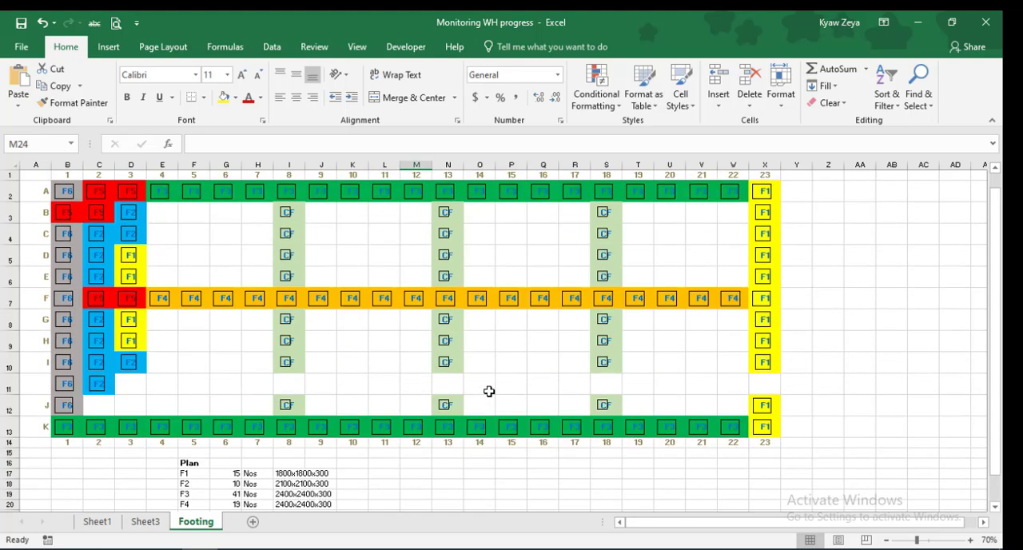
click(385, 464)
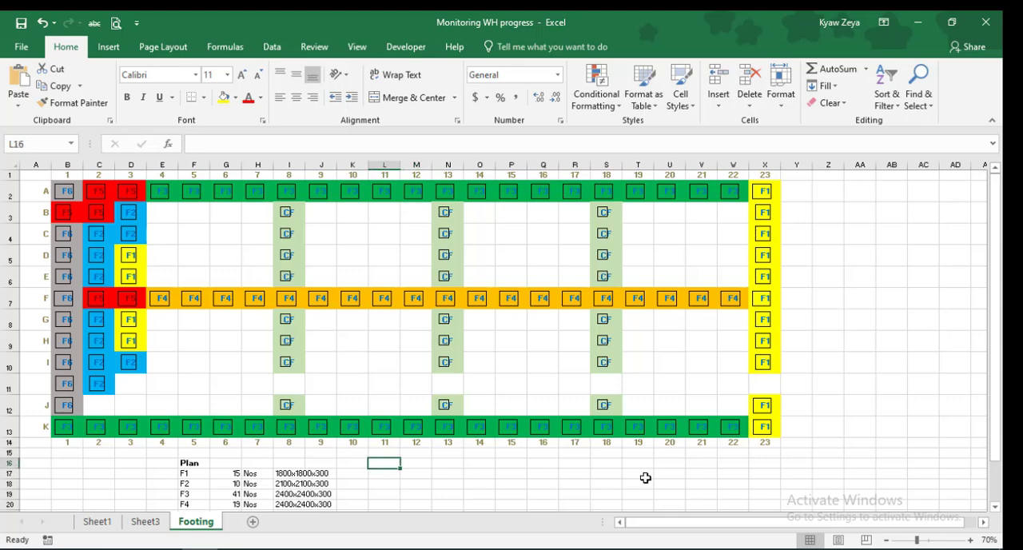
text(Actual Complete)
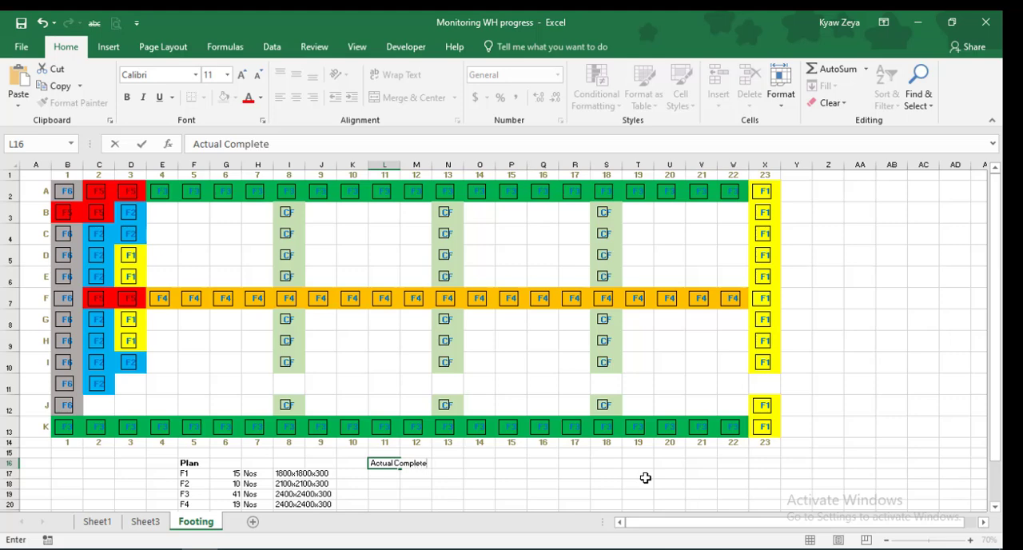
click(582, 474)
Copy the footing labels F1 through Total from F17:F24 to L17 under the Actual Complete heading
scroll(488, 468, down, 2)
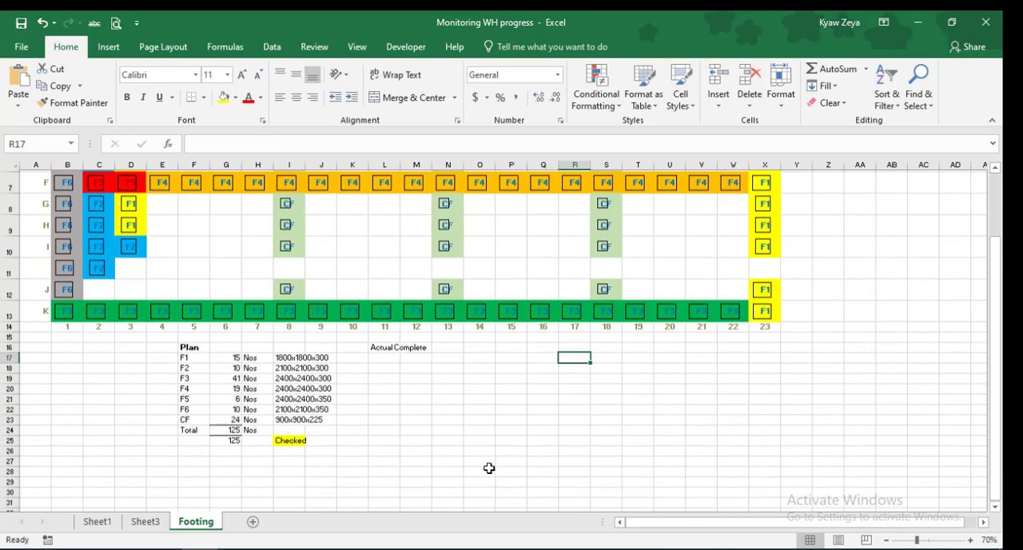
drag(200, 358, 200, 429)
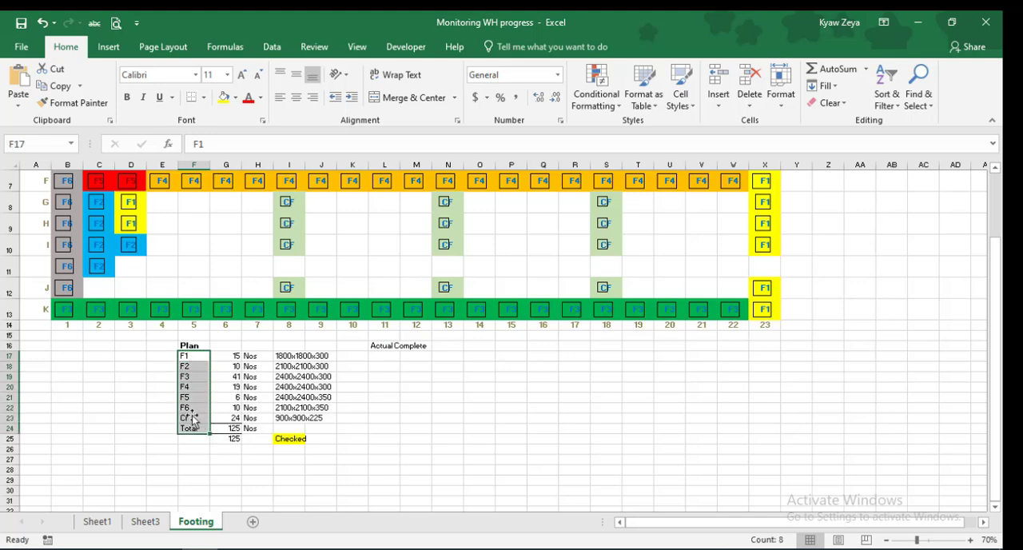
click(57, 86)
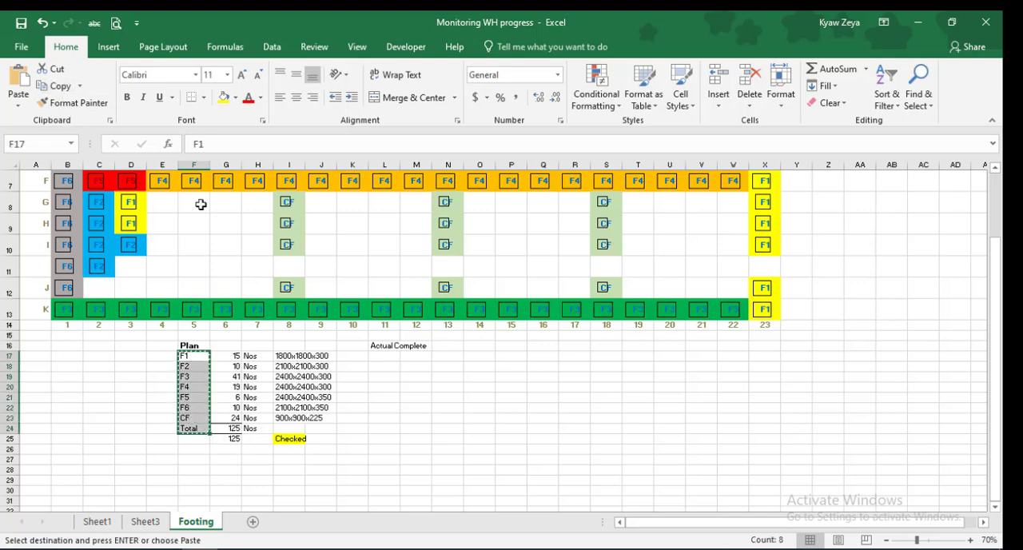
click(387, 357)
click(17, 80)
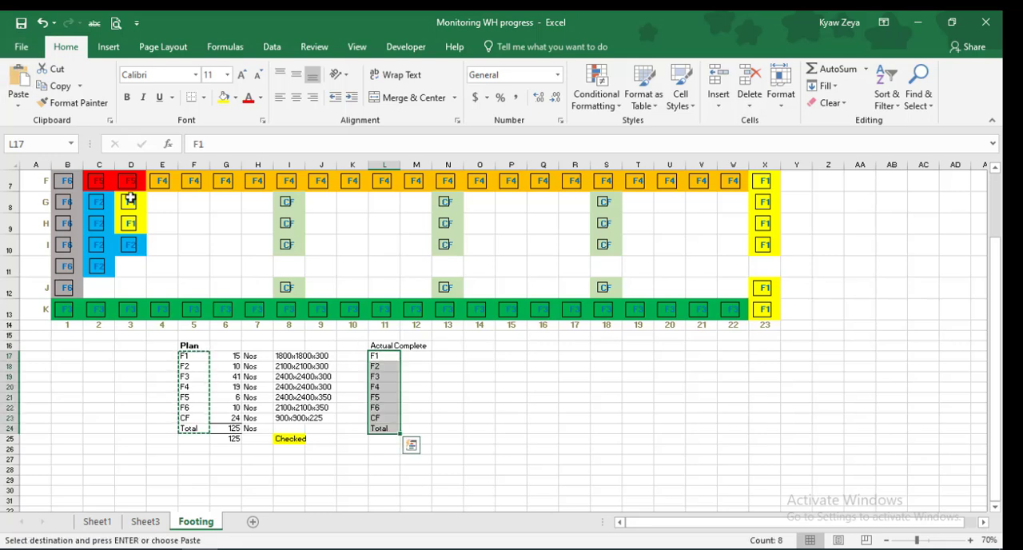
Copy the footing sizes from I17:J23 in the Plan table to O17 in the Actual Complete table
drag(280, 356, 323, 415)
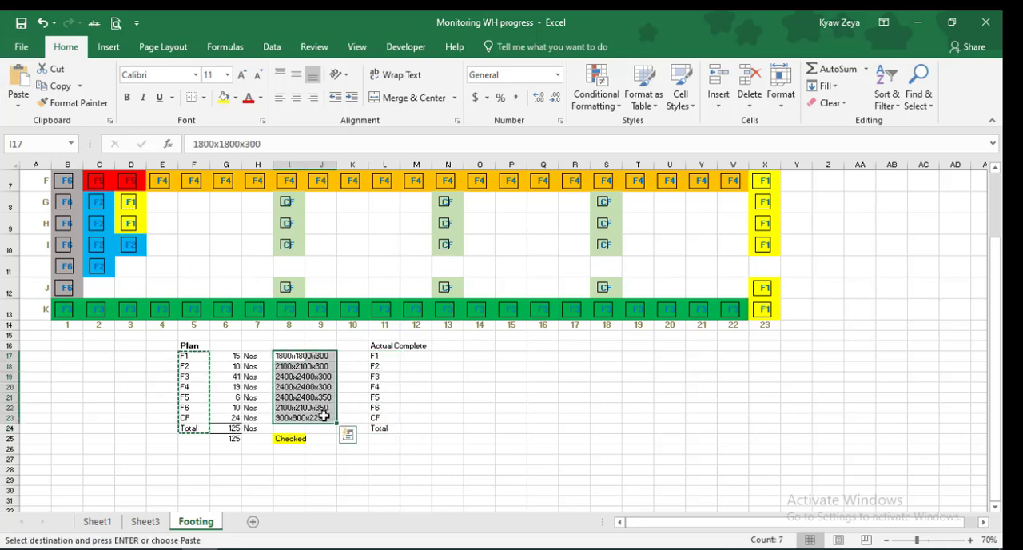
click(58, 86)
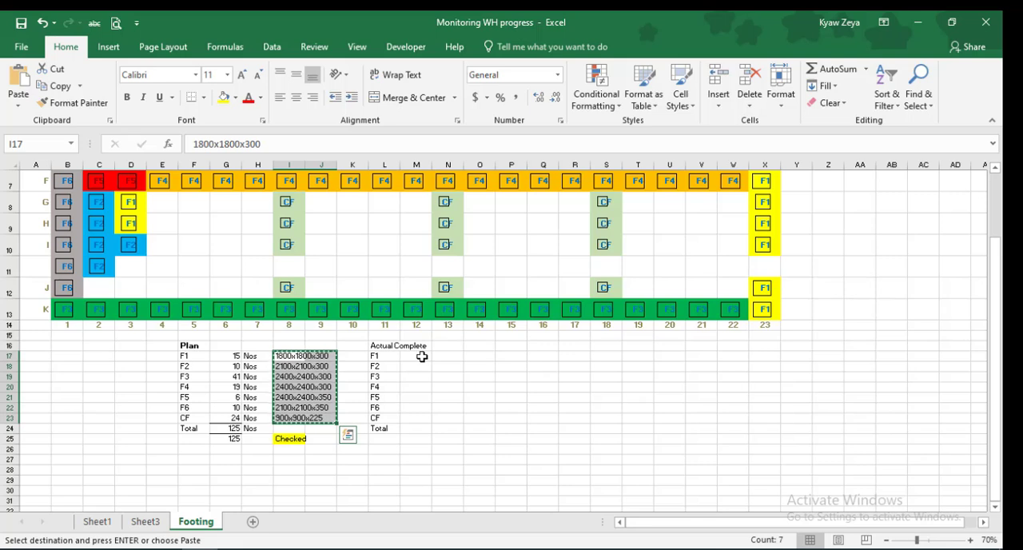
click(454, 355)
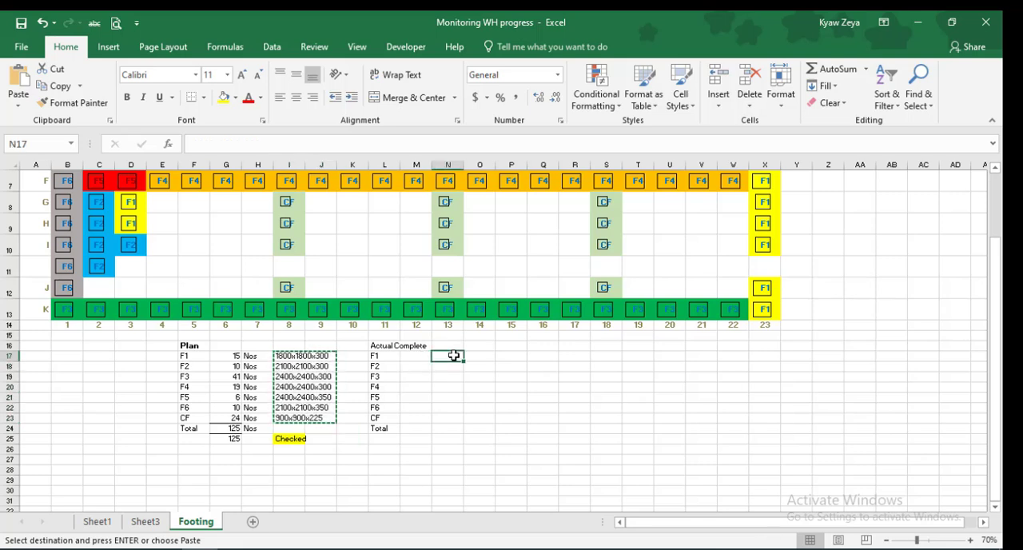
click(471, 357)
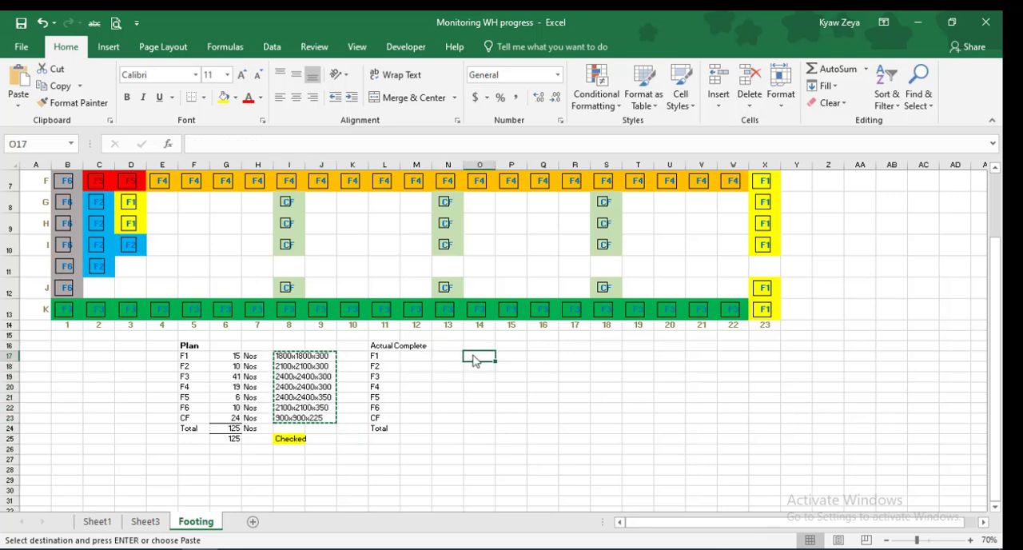
click(17, 80)
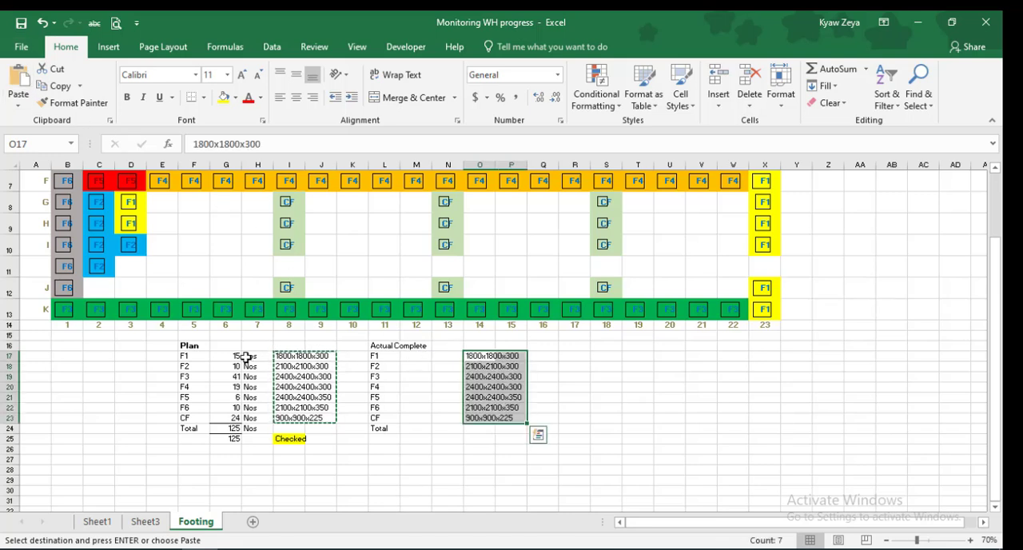
Copy the "Nos" unit labels from H17:H24 to N17 in the Actual Complete table
drag(246, 357, 250, 428)
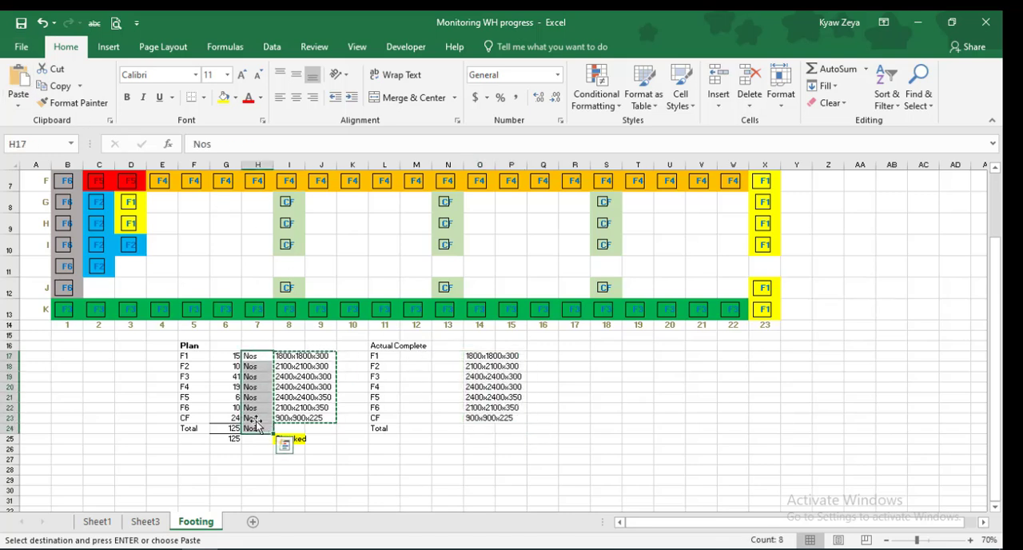
click(62, 88)
click(448, 357)
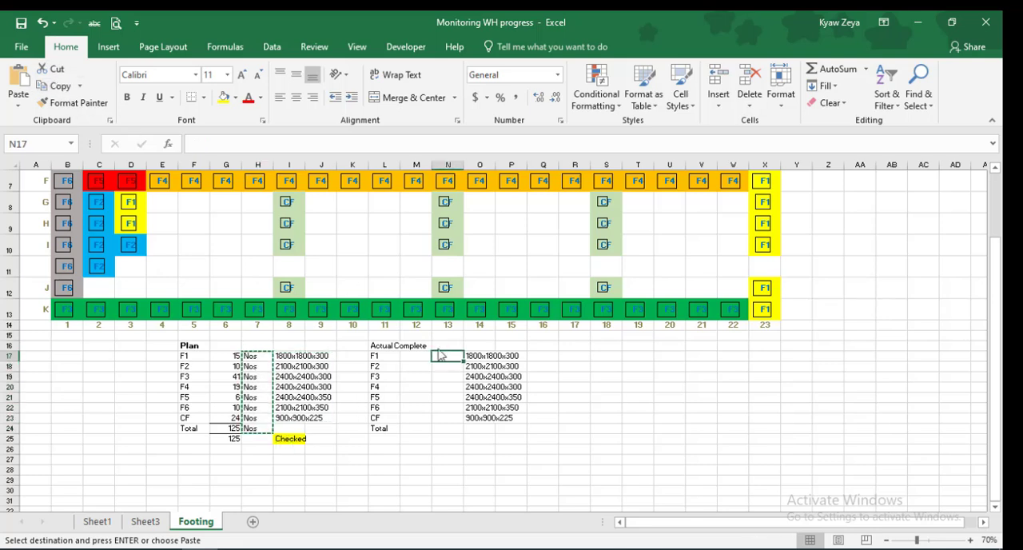
click(20, 78)
click(710, 430)
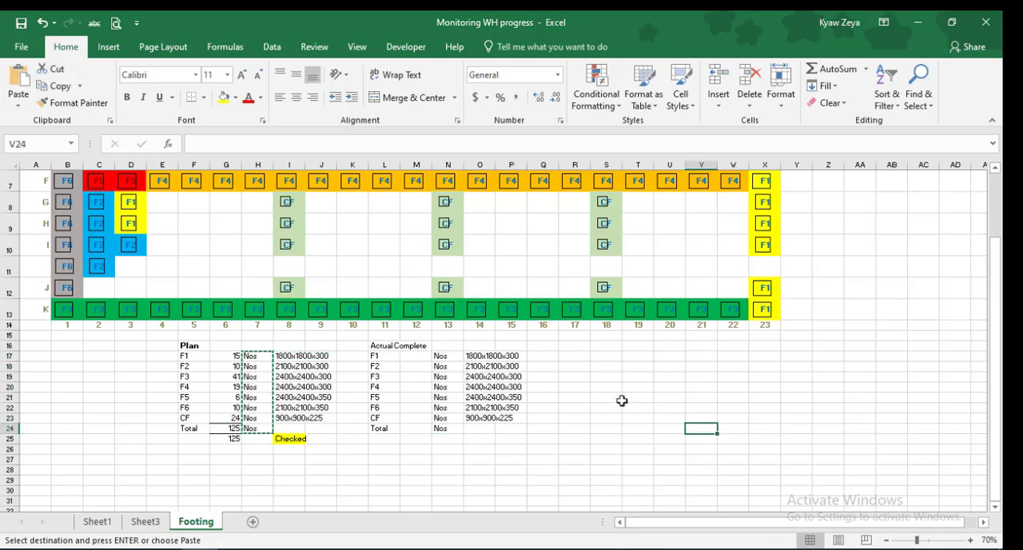
Relabel the footings in X2 and X3 of the layout grid as F1a, and inspect the cross-check formula in G25
click(414, 359)
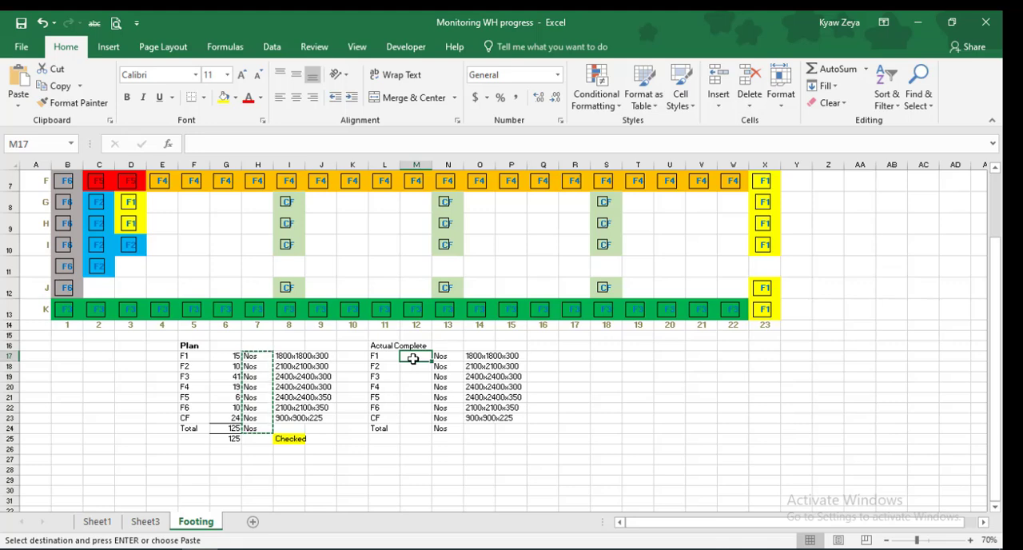
scroll(779, 265, up, 2)
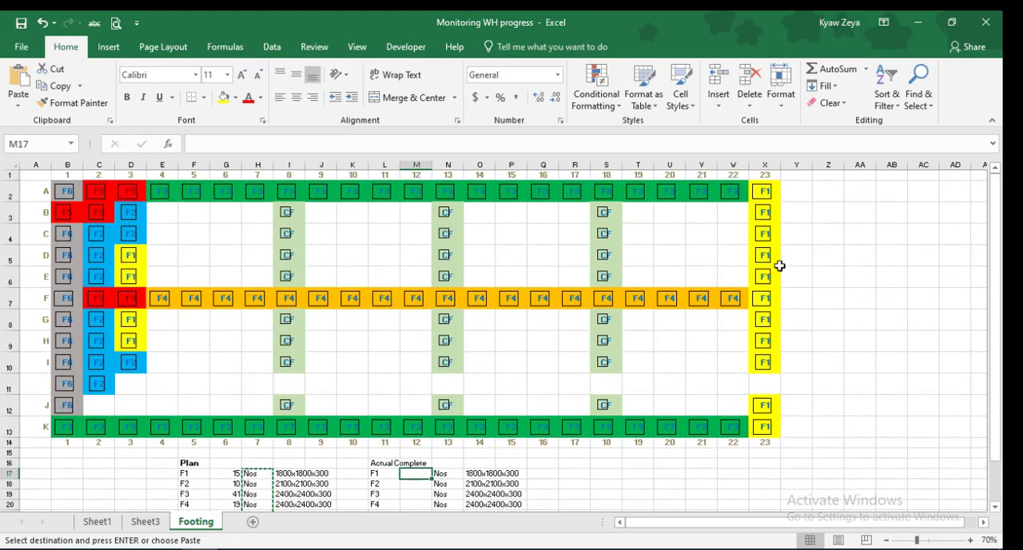
click(772, 192)
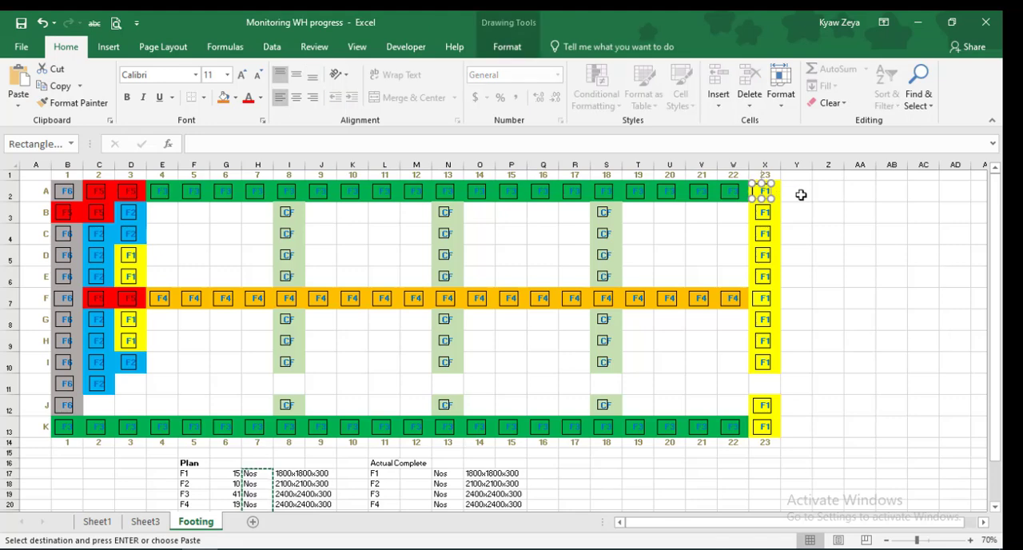
click(801, 194)
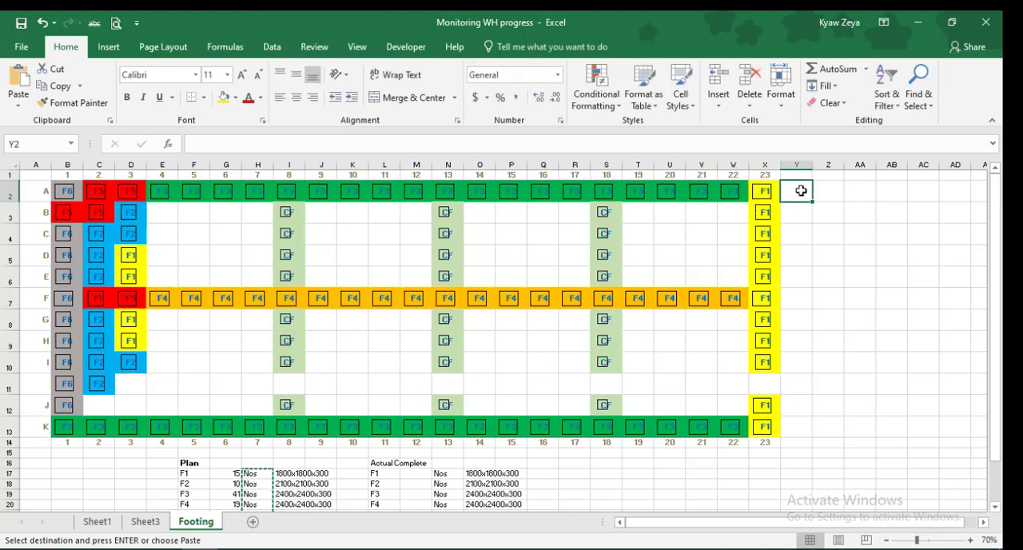
key(Left)
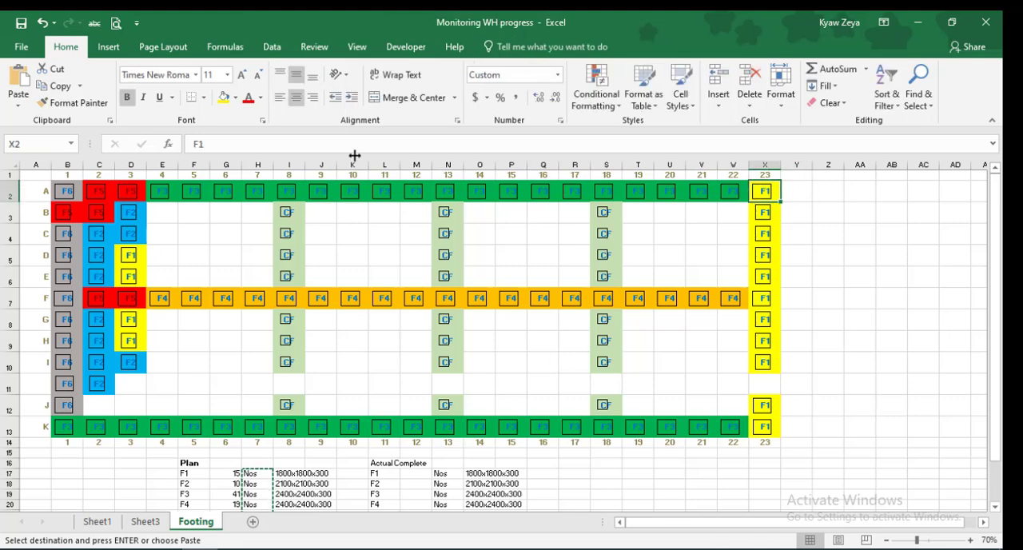
click(212, 144)
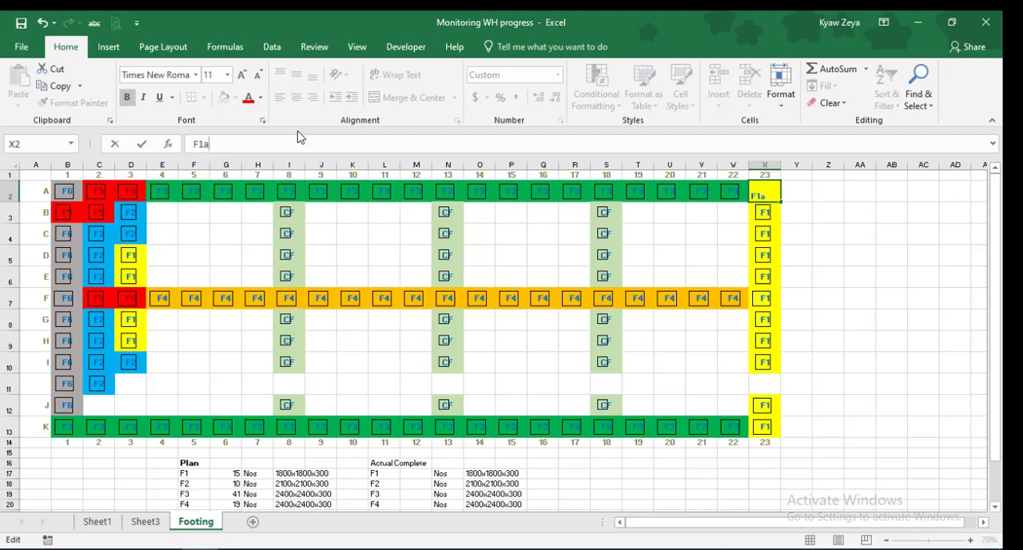
key(Return)
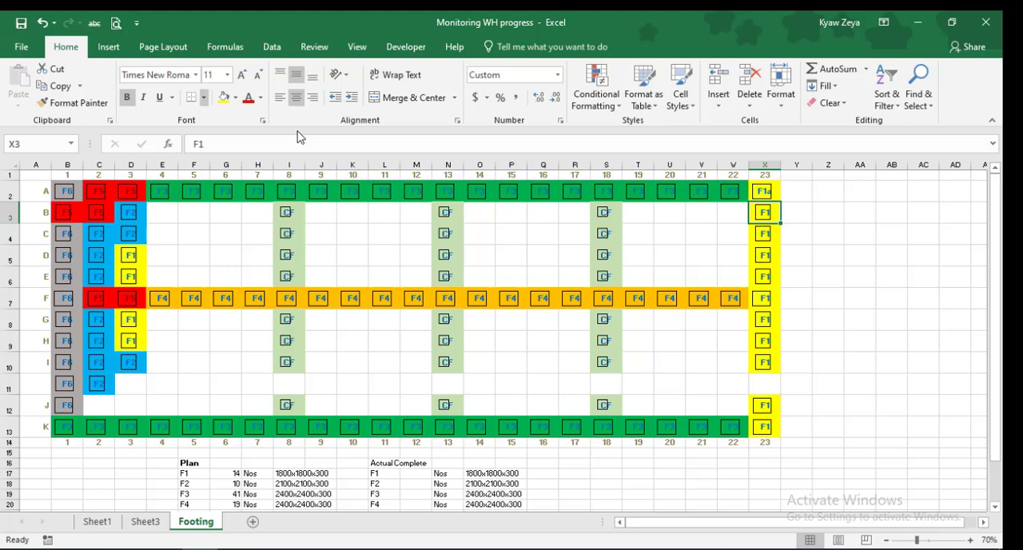
click(217, 145)
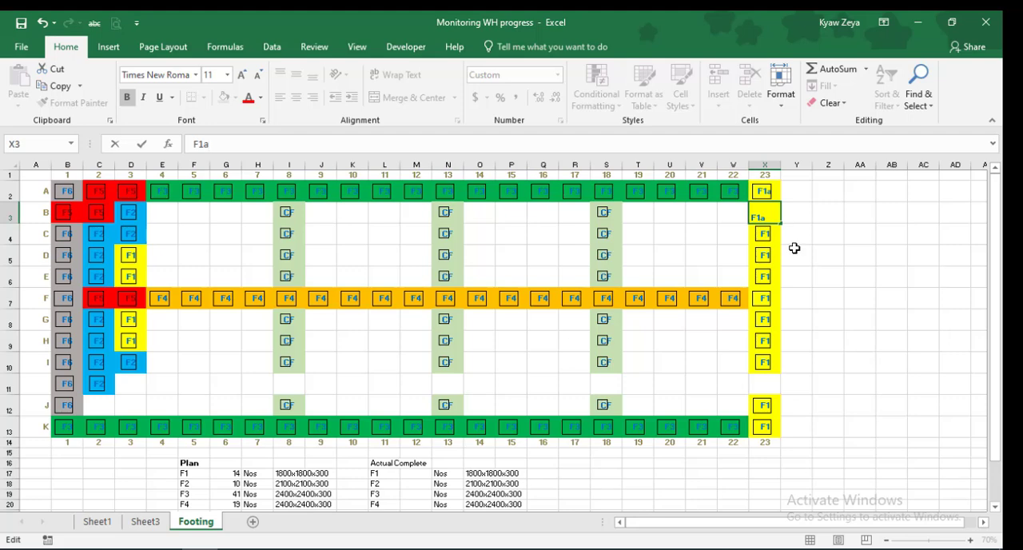
key(Return)
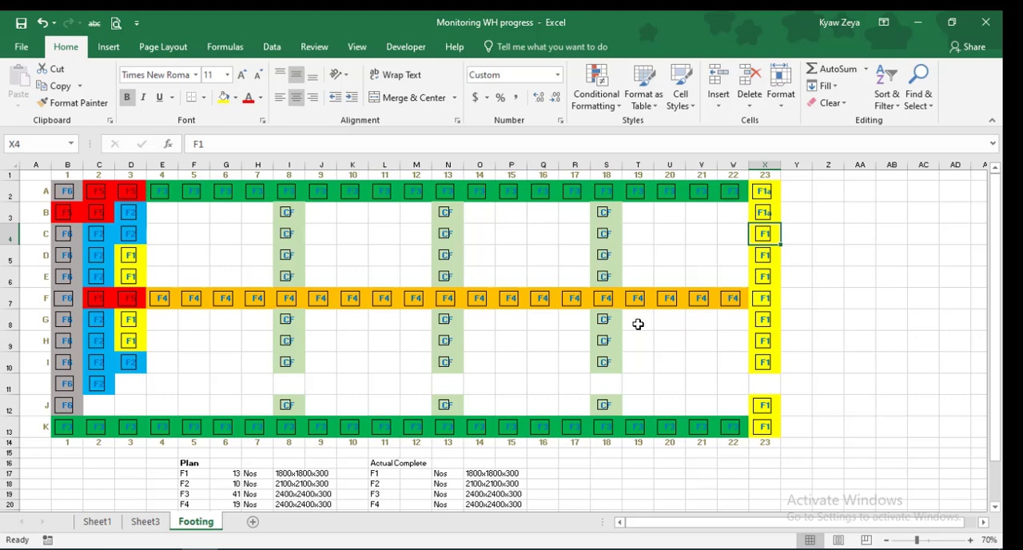
scroll(638, 324, down, 2)
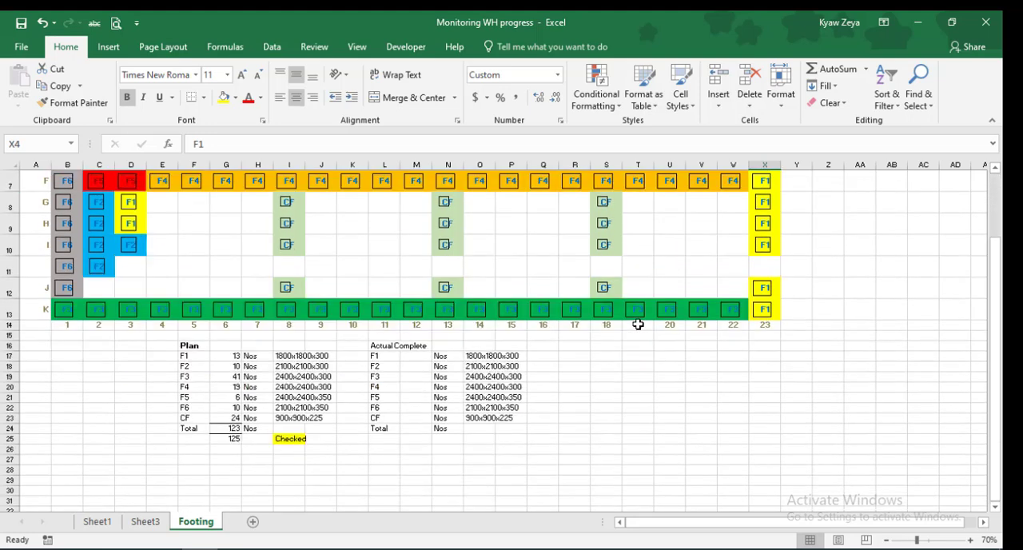
click(231, 439)
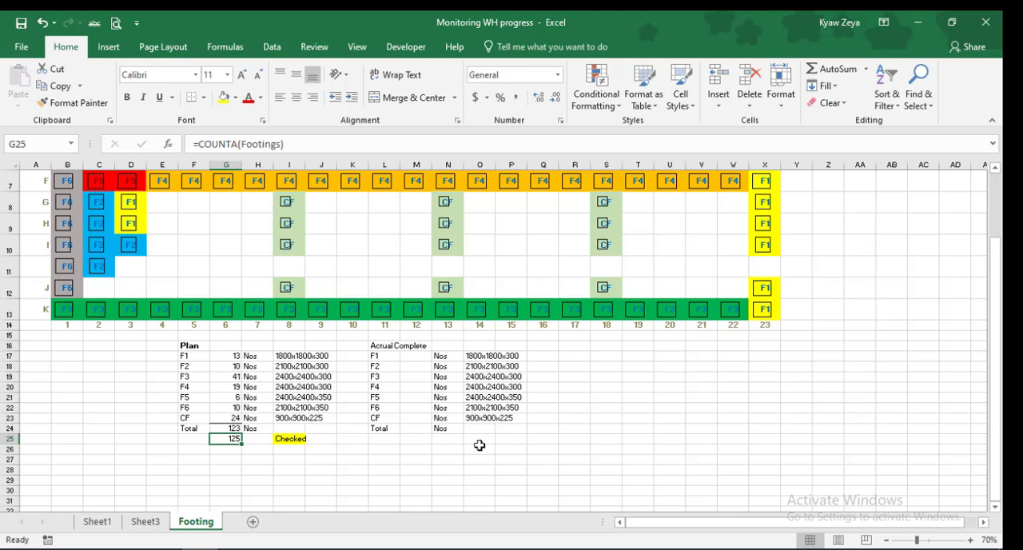
scroll(479, 446, up, 2)
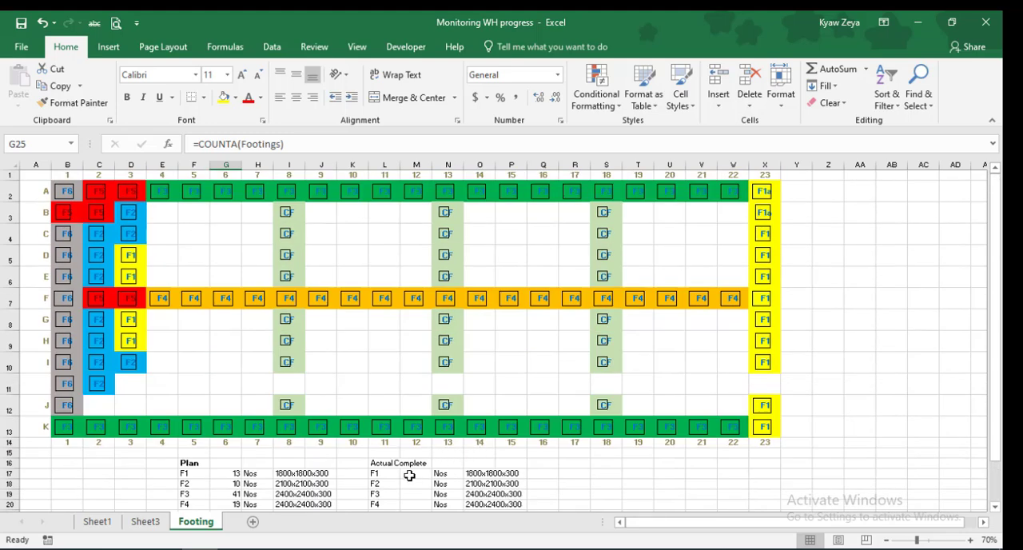
click(239, 474)
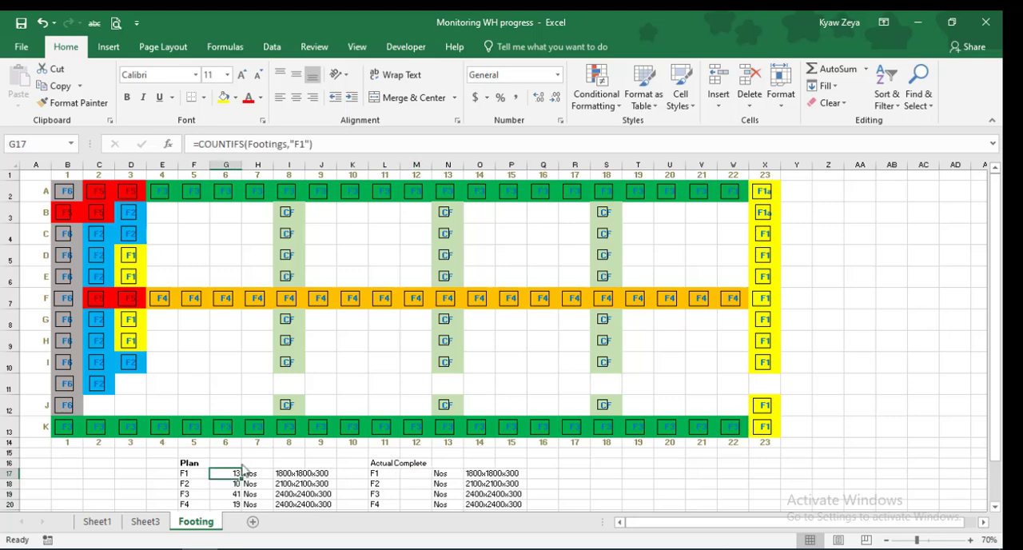
click(331, 144)
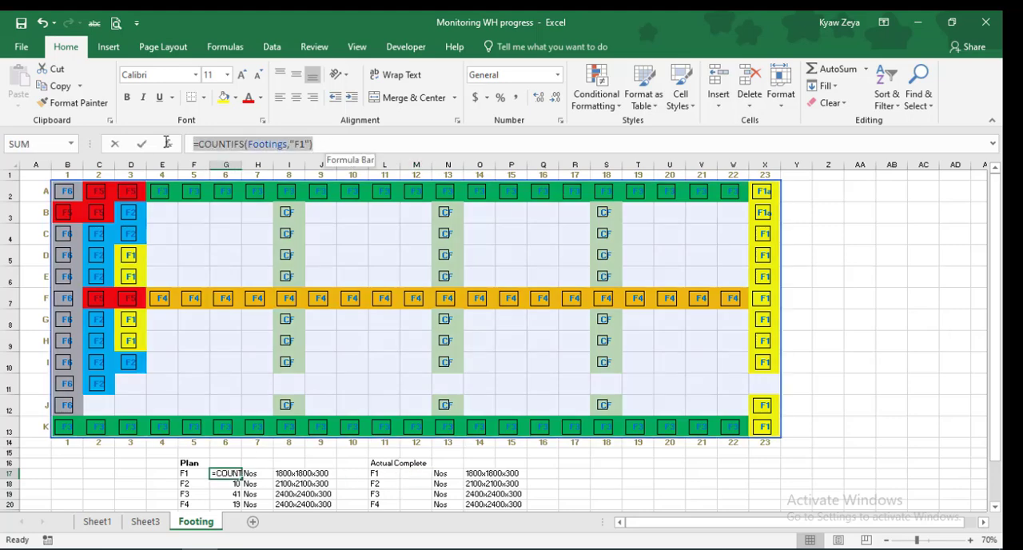
click(60, 86)
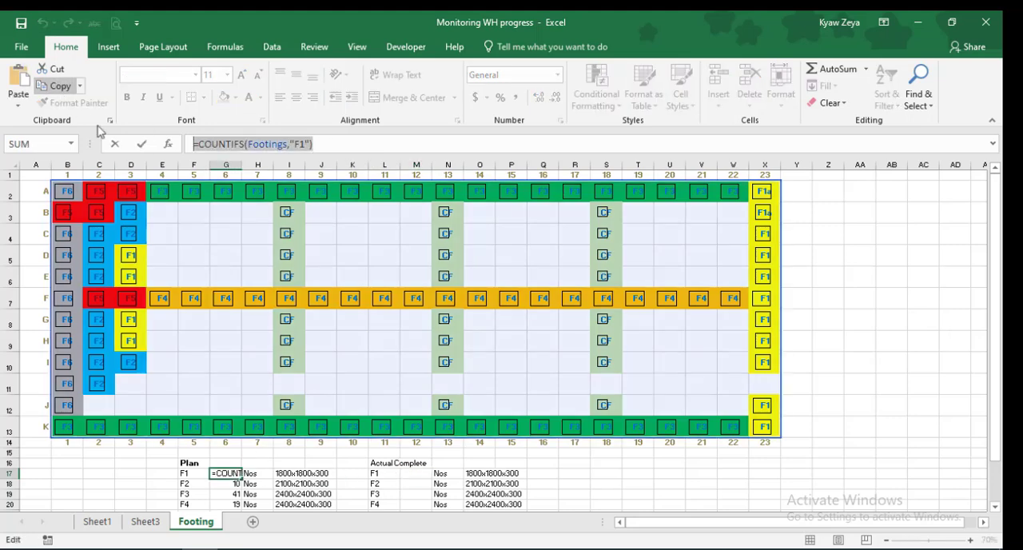
text(=)
click(410, 473)
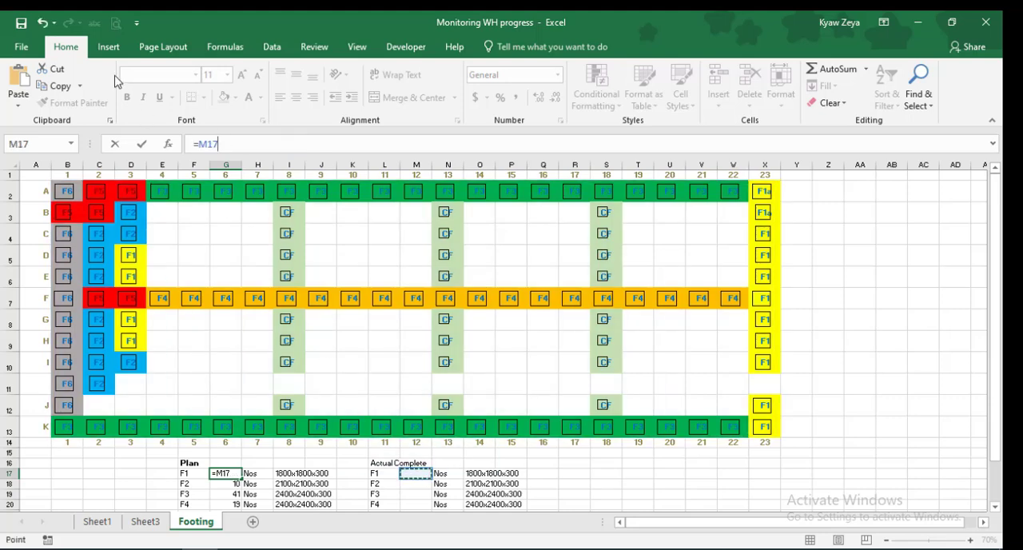
key(Escape)
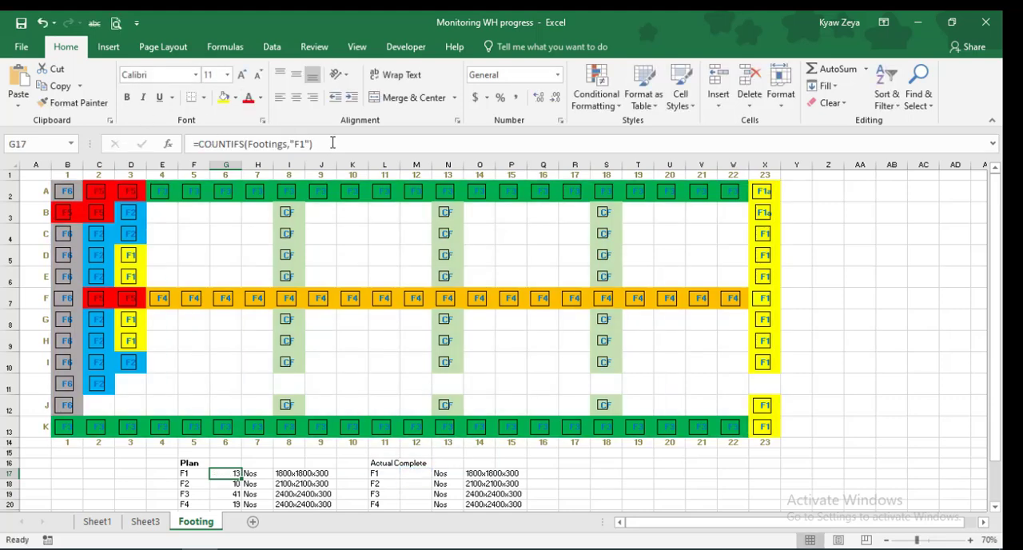
Copy the COUNTIFS formula text from G17 into M17 and change its criterion to "F1a"
click(333, 143)
key(shift+Home)
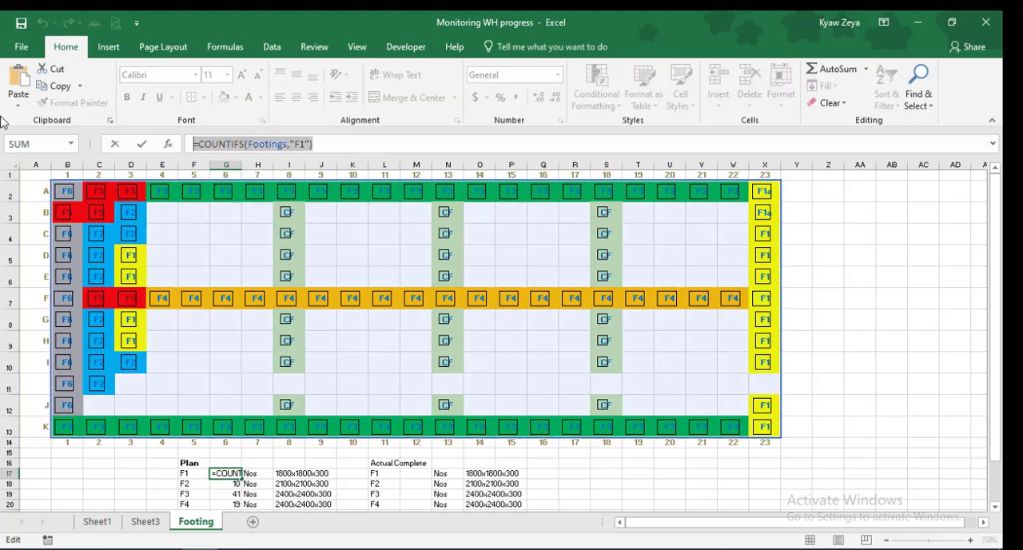
click(62, 85)
key(Escape)
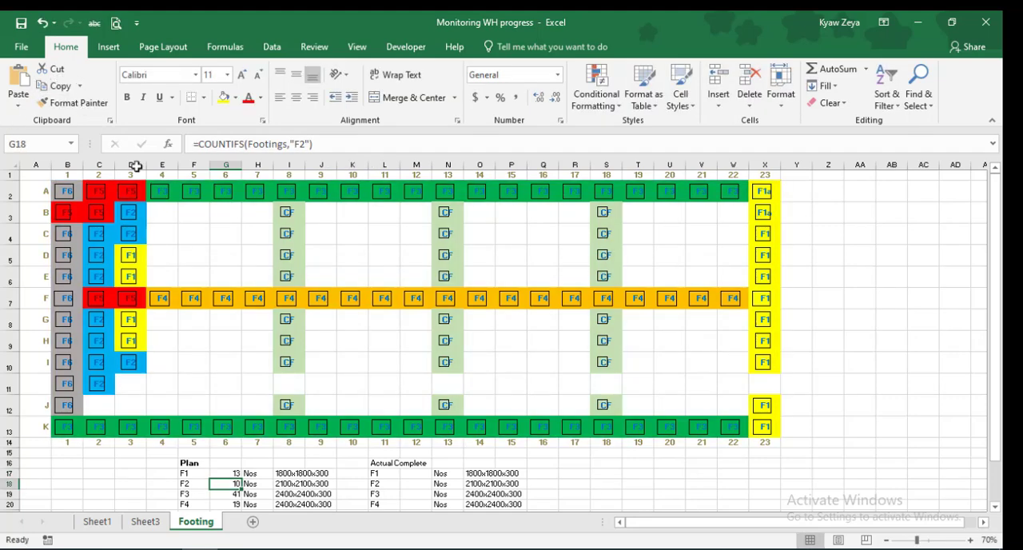
click(407, 473)
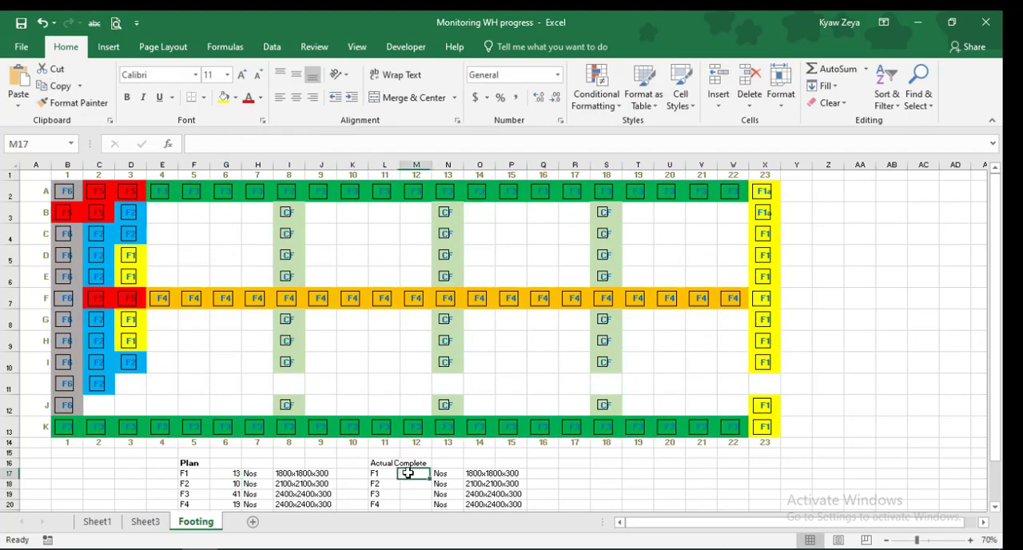
click(12, 76)
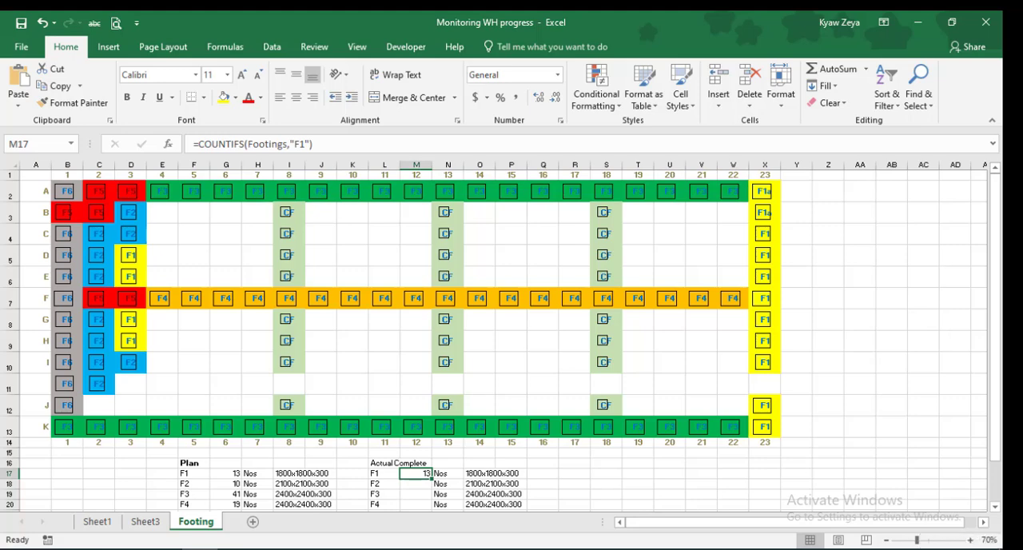
click(306, 145)
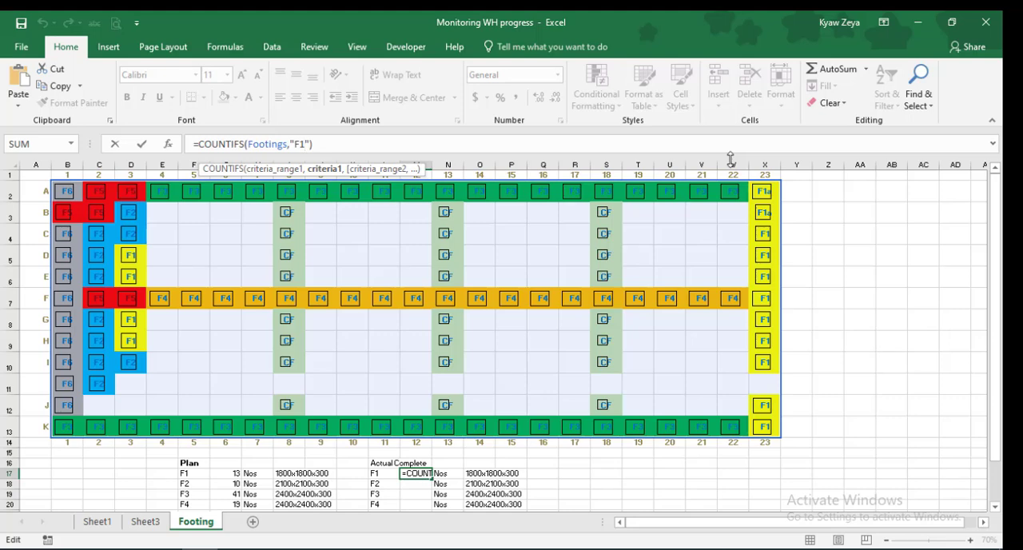
key(Return)
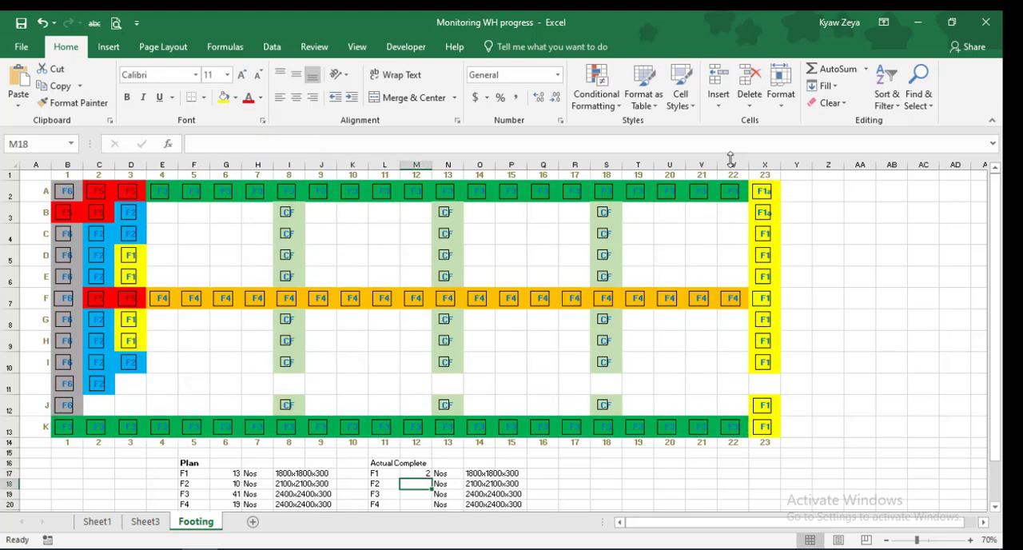
Delete the cross-check count and the "Checked" label in G25:J25 below the Plan total
scroll(919, 378, down, 3)
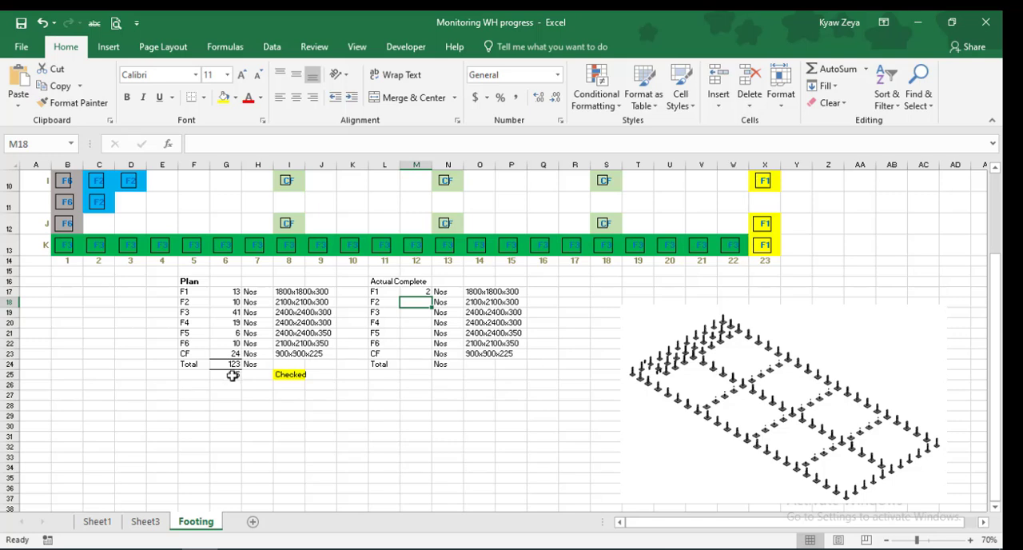
drag(231, 377, 335, 374)
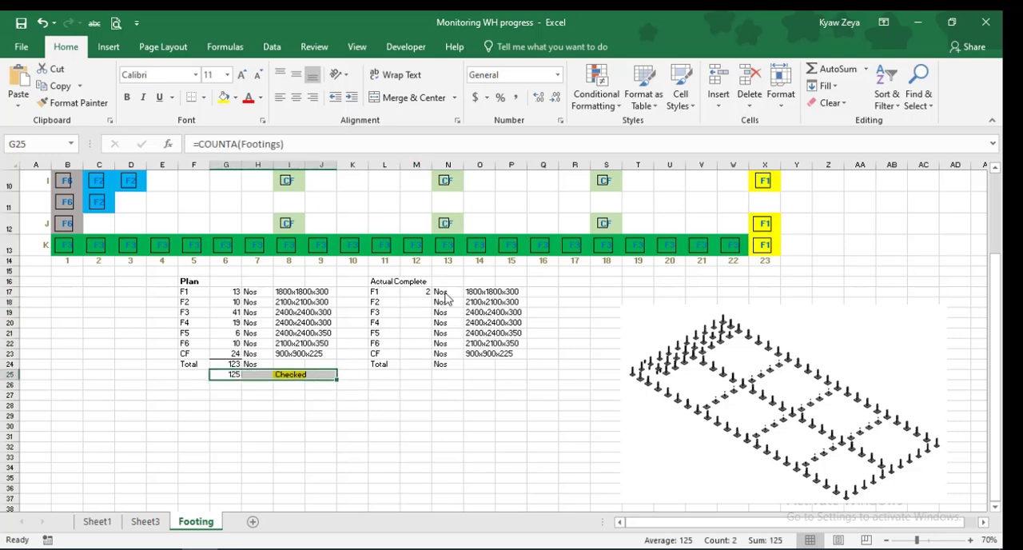
click(749, 80)
drag(557, 406, 557, 398)
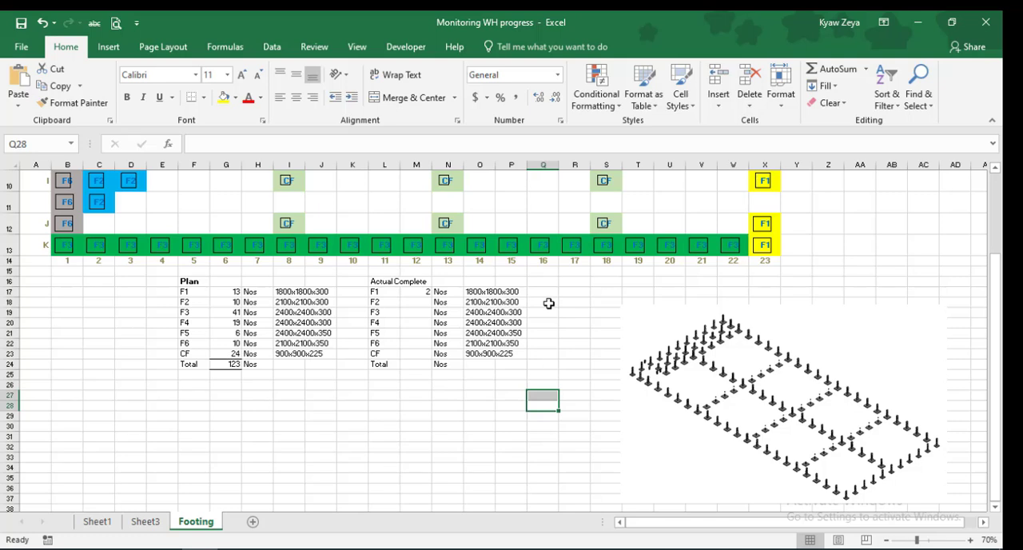
Fill the COUNTIFS formula from M17 down to M23 and change the criterion in M18 to "F2a"
click(422, 291)
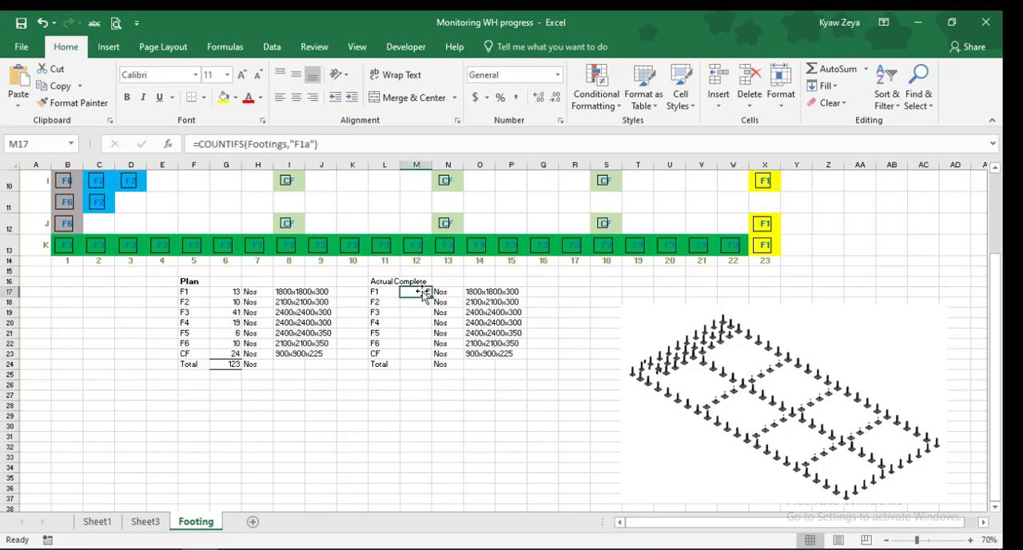
drag(430, 295, 436, 360)
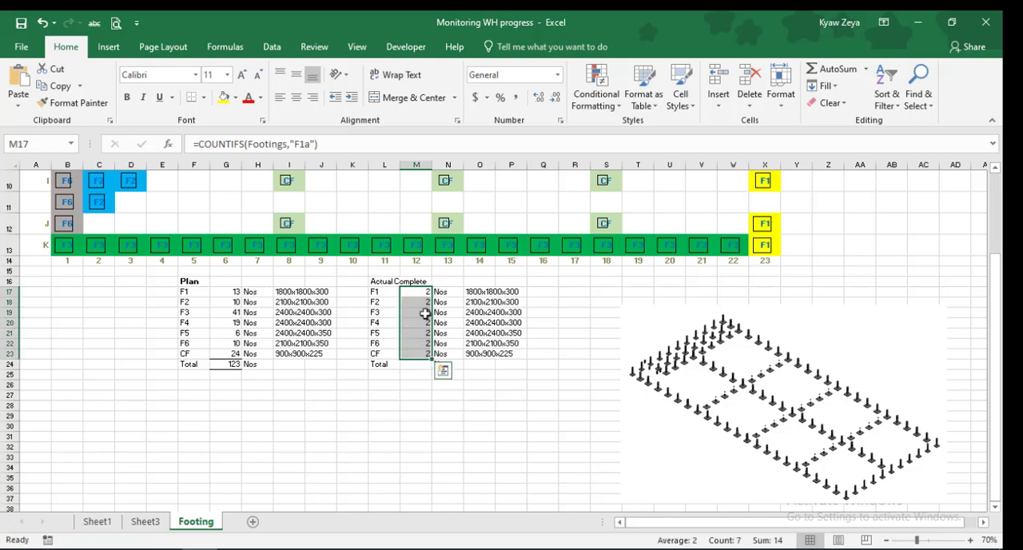
click(420, 302)
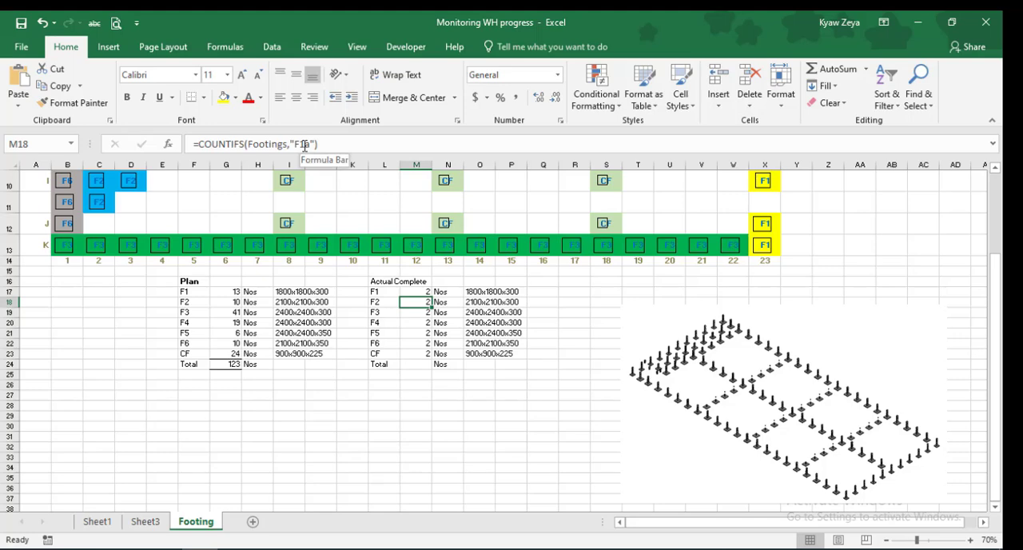
click(305, 145)
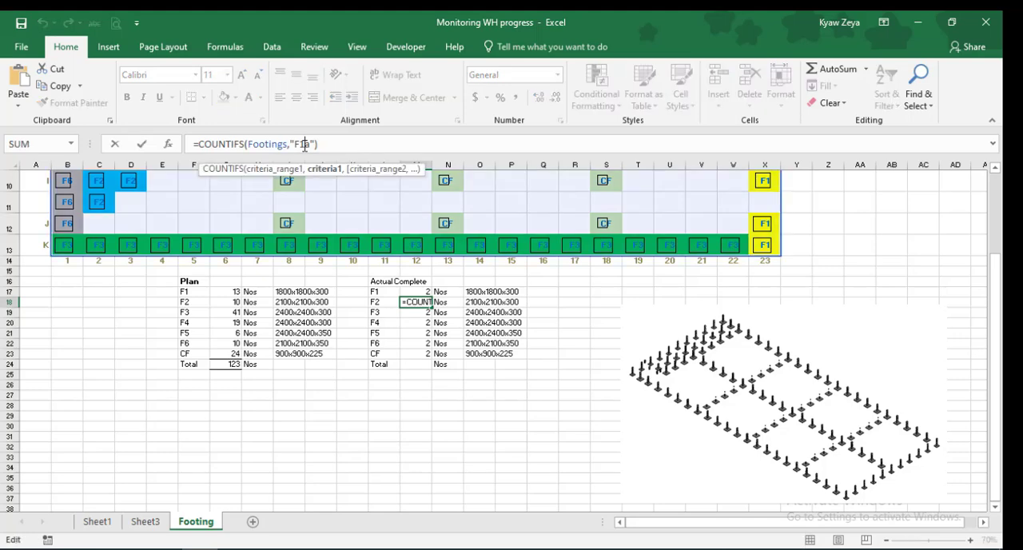
key(BackSpace)
text(2)
key(Return)
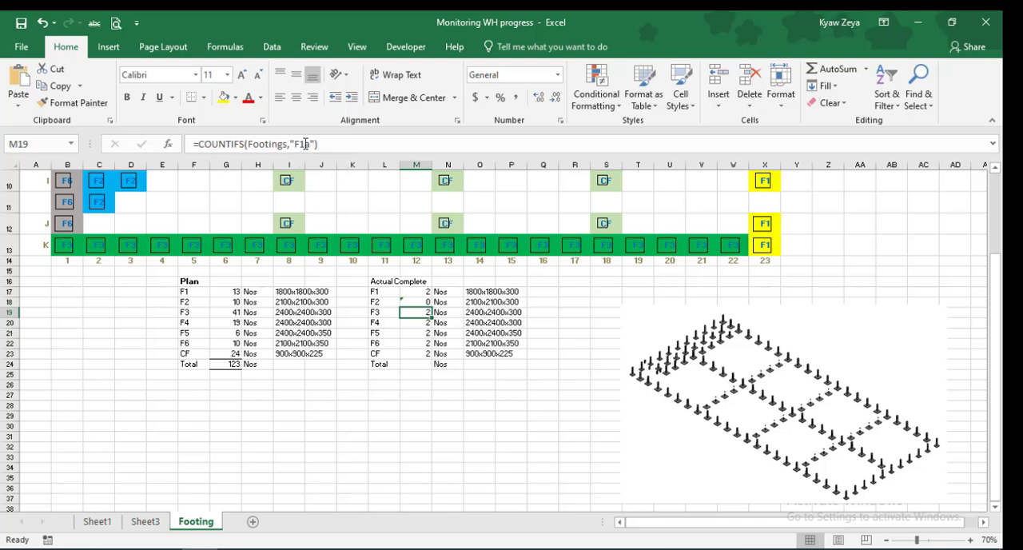
Change the COUNTIFS criteria in M19 and M20 to "F3a" and "F4a"
click(305, 144)
key(BackSpace)
text(3)
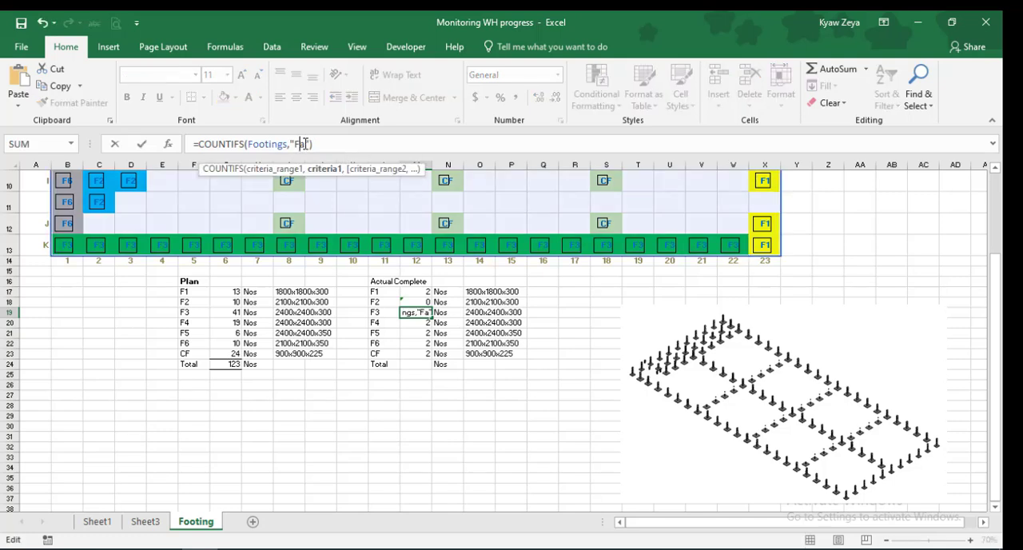
key(Return)
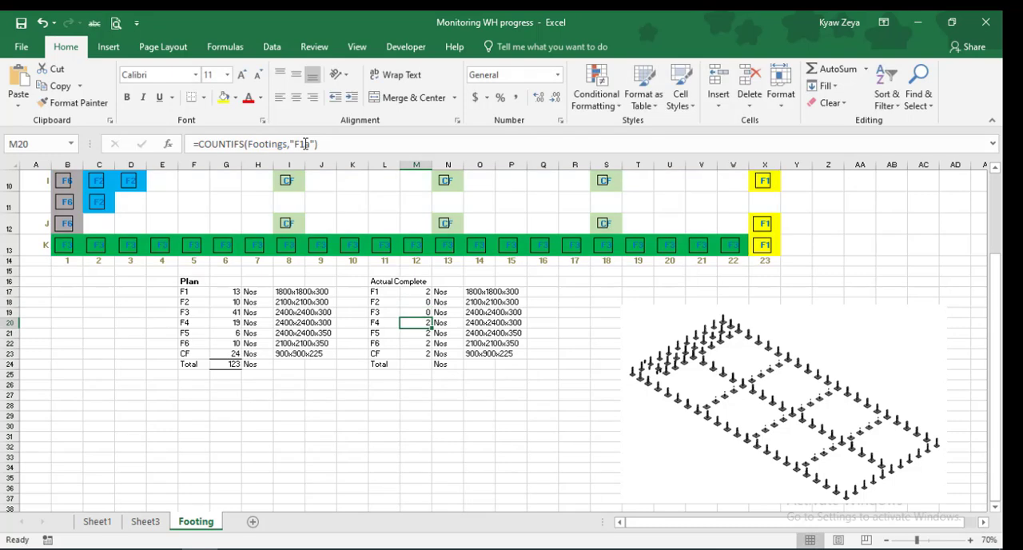
click(306, 146)
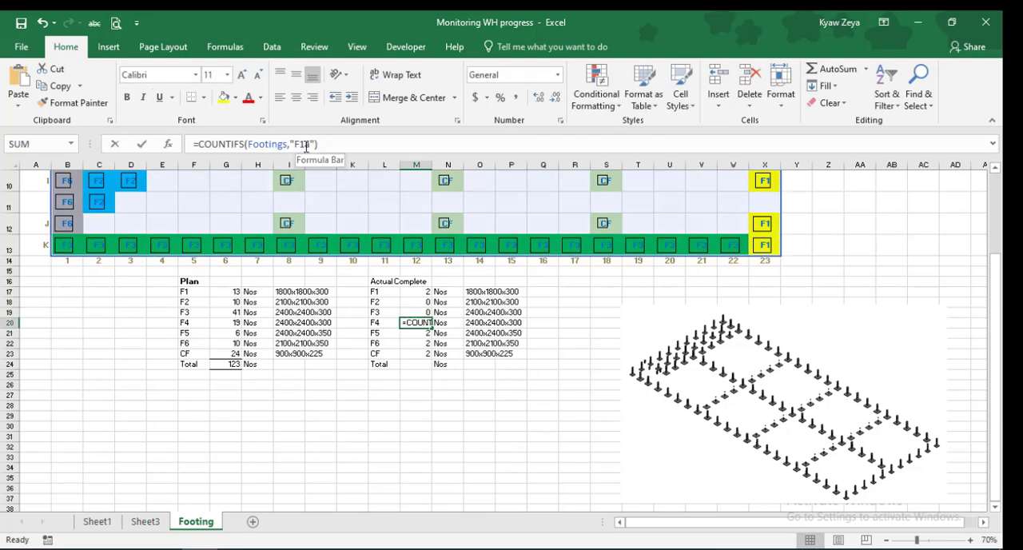
key(BackSpace)
text(4)
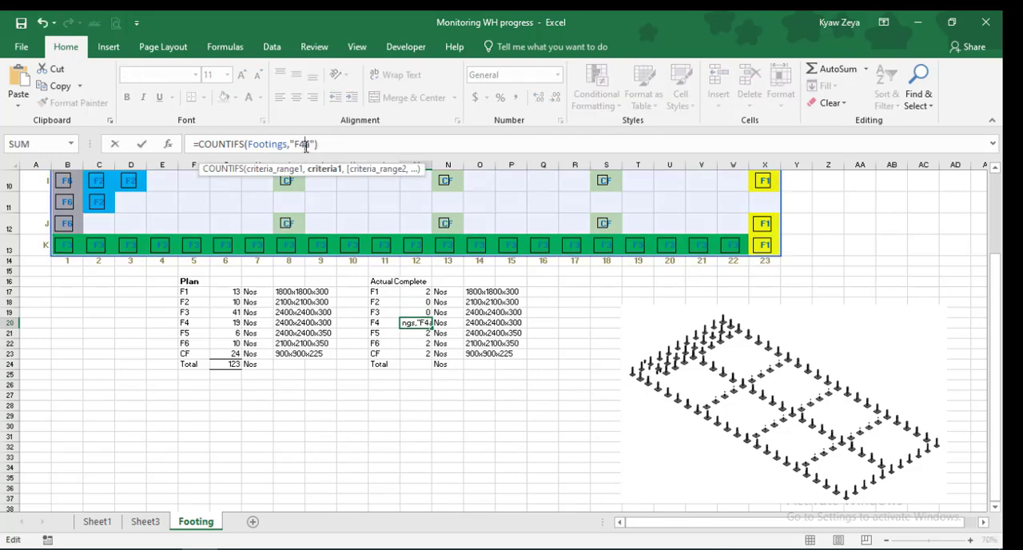
key(Return)
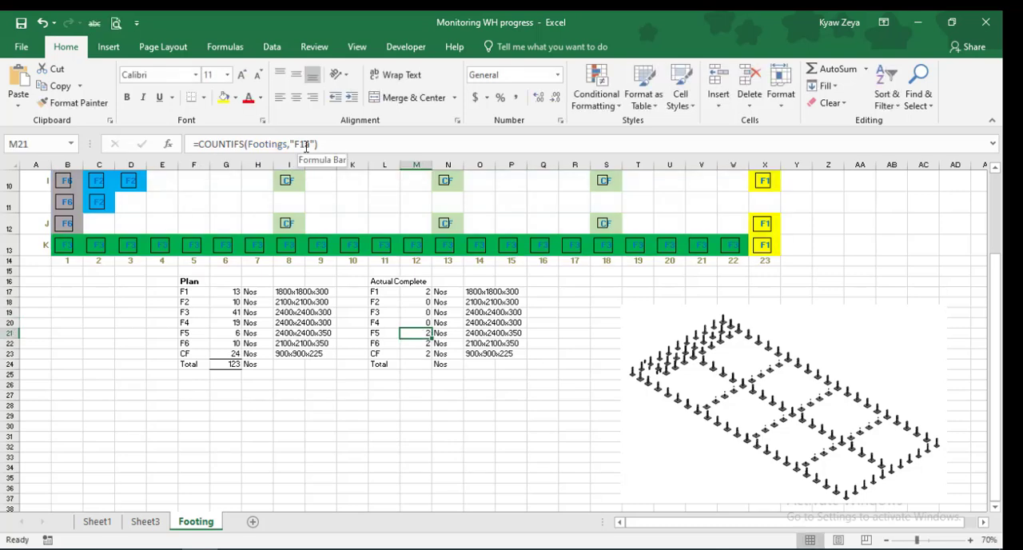
Change the COUNTIFS criteria in M21 and M22 to "F5a" and "F6a"
click(306, 145)
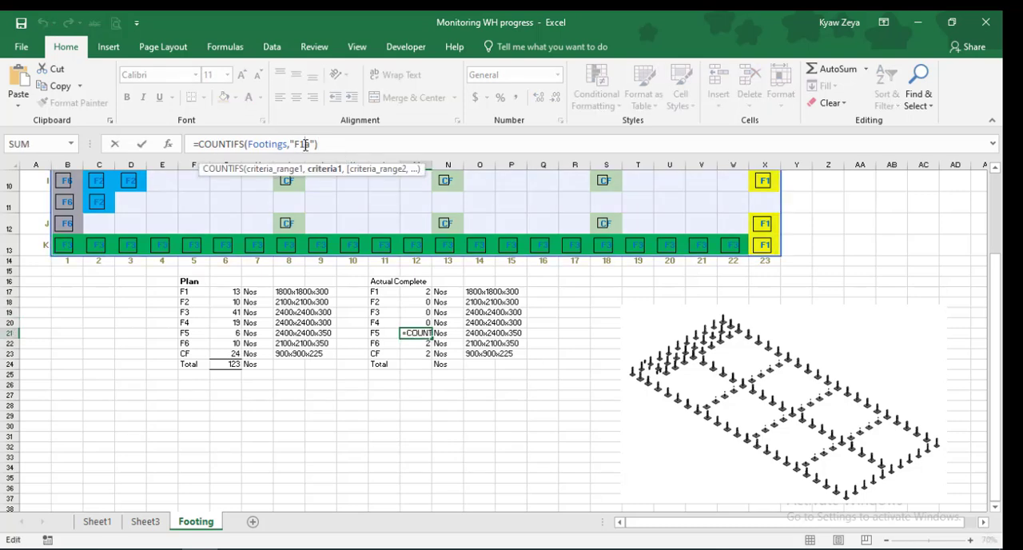
key(BackSpace)
key(Return)
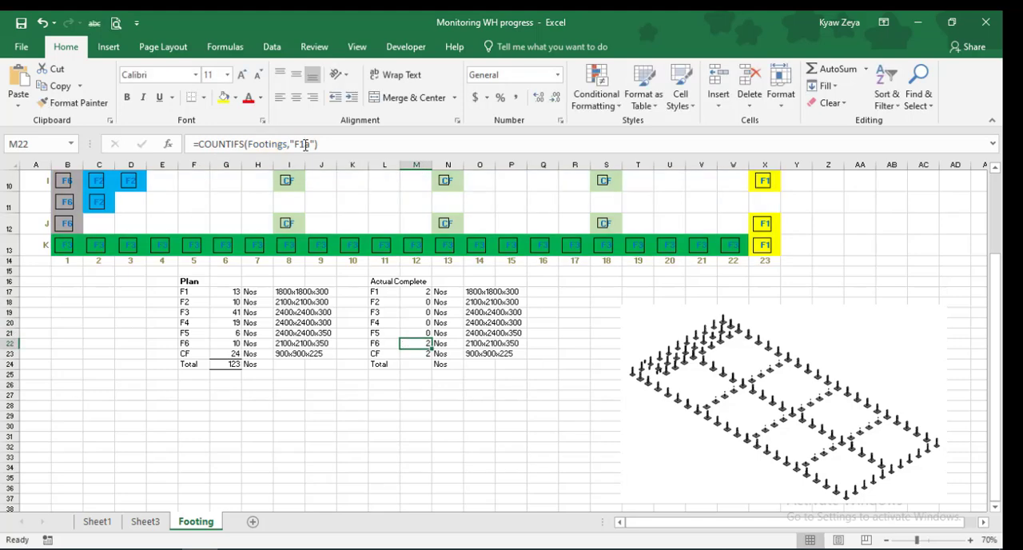
click(305, 145)
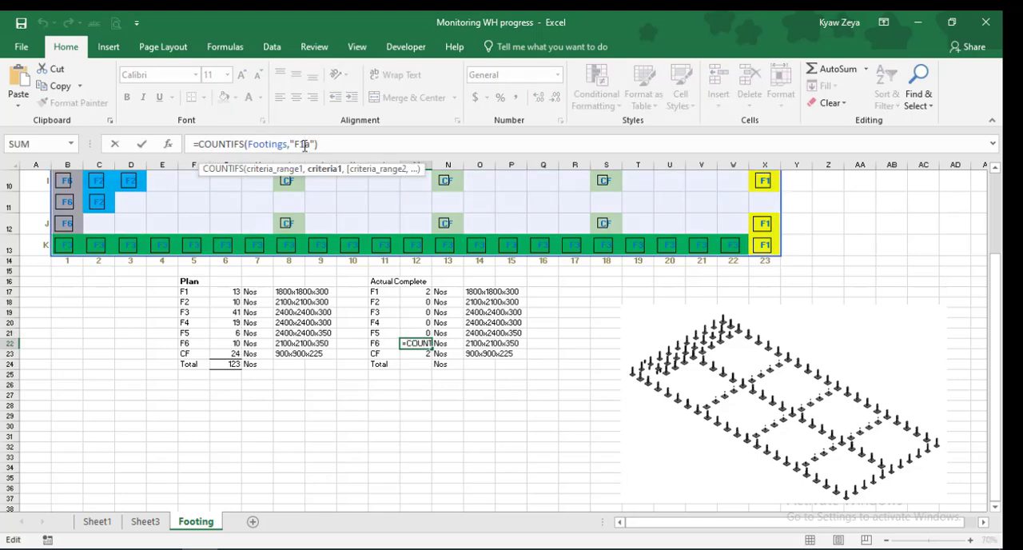
key(BackSpace)
text(6)
key(Return)
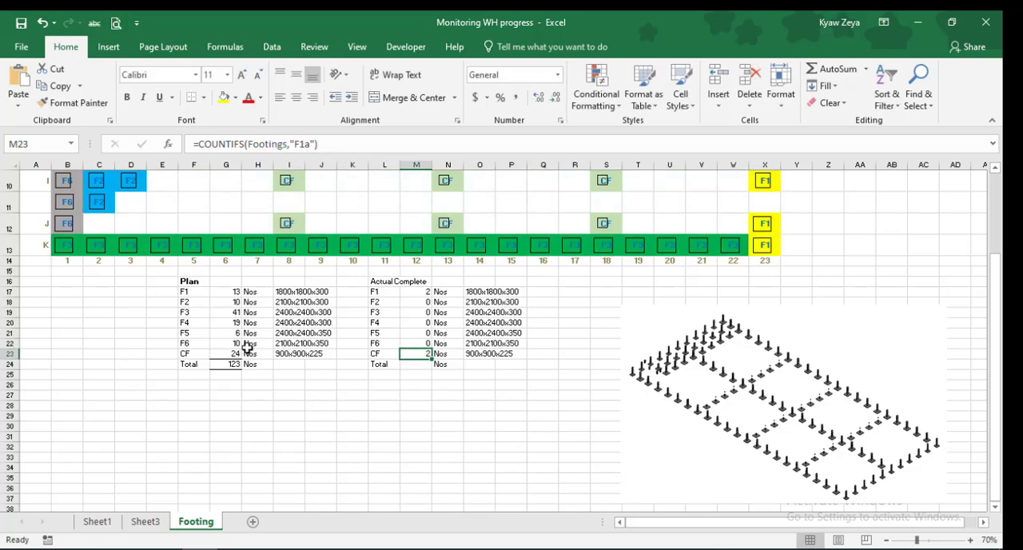
Change the COUNTIFS criterion in M23, the CF row of Actual Complete, to "CFa"
click(304, 146)
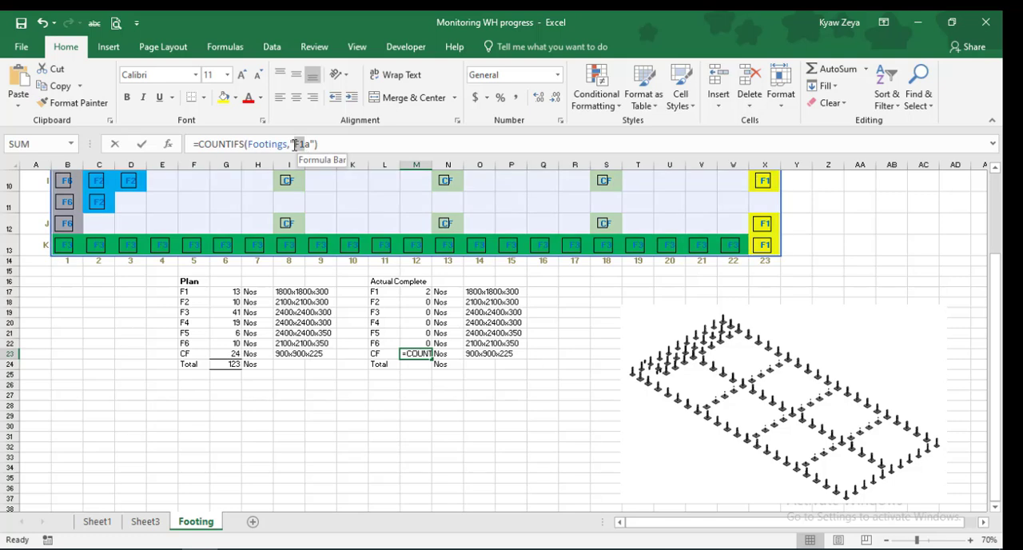
text(CF)
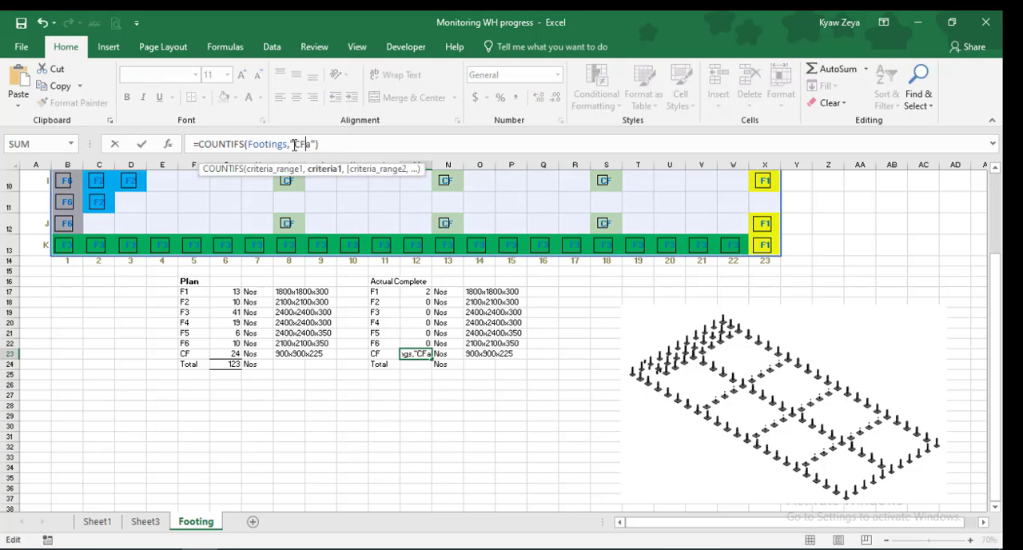
key(Return)
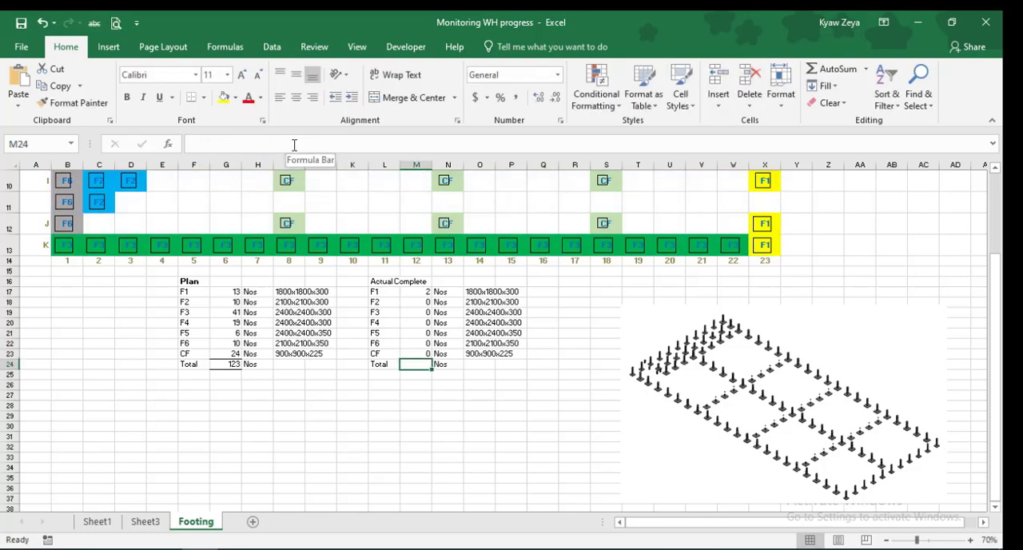
click(553, 406)
Total the Actual Complete counts in M24 with AutoSum
click(416, 363)
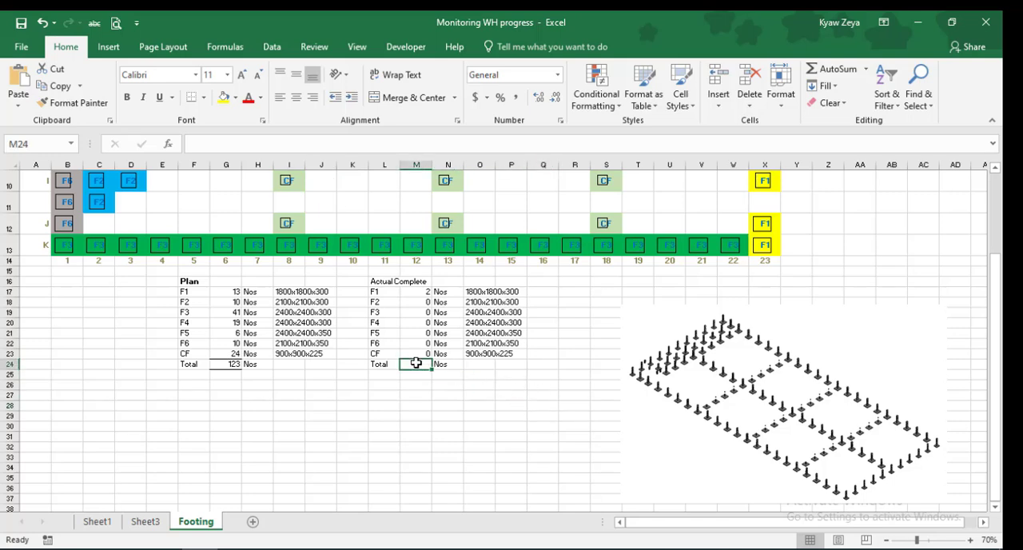
click(835, 69)
key(Return)
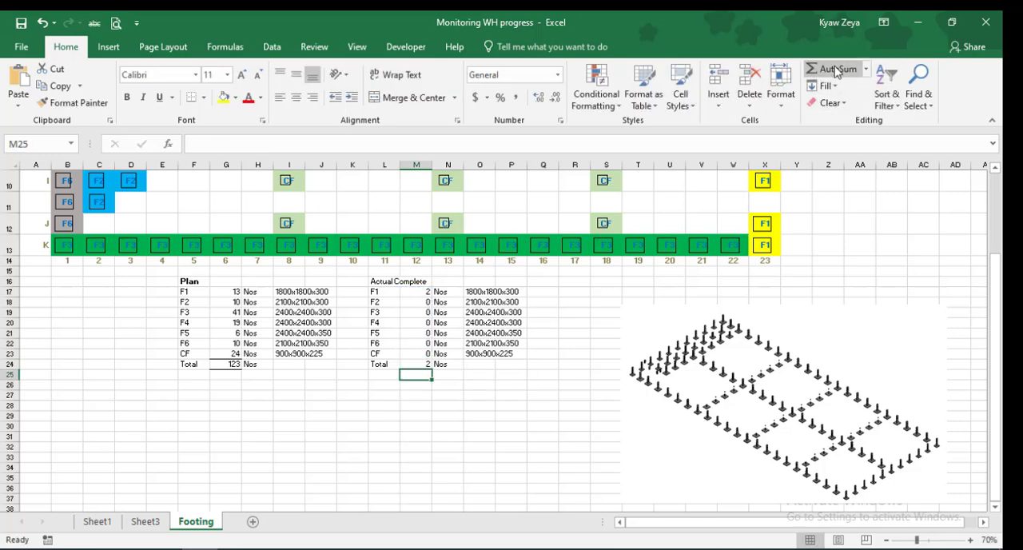
click(606, 384)
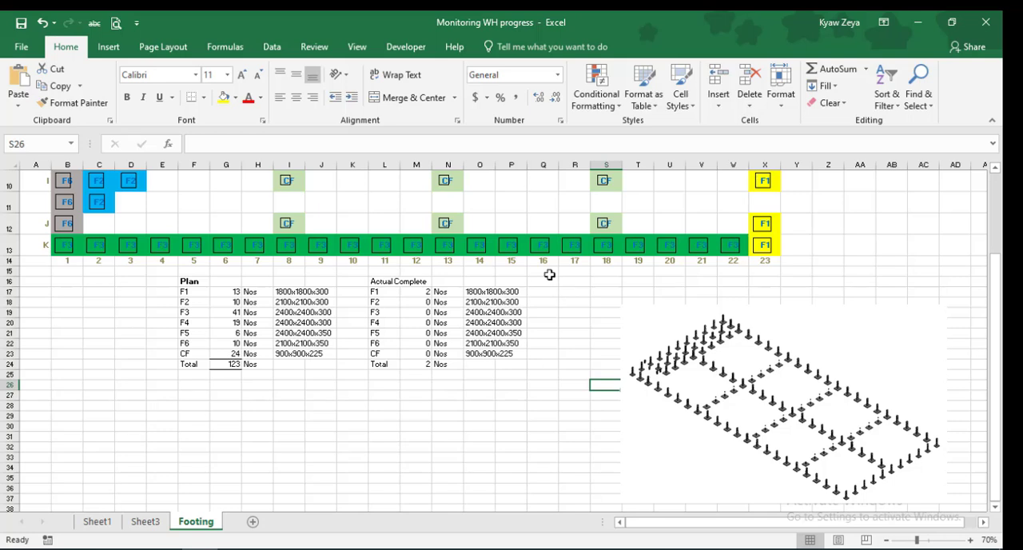
Make the "Actual Complete" heading in L16 bold to match the Plan heading
click(382, 283)
click(73, 103)
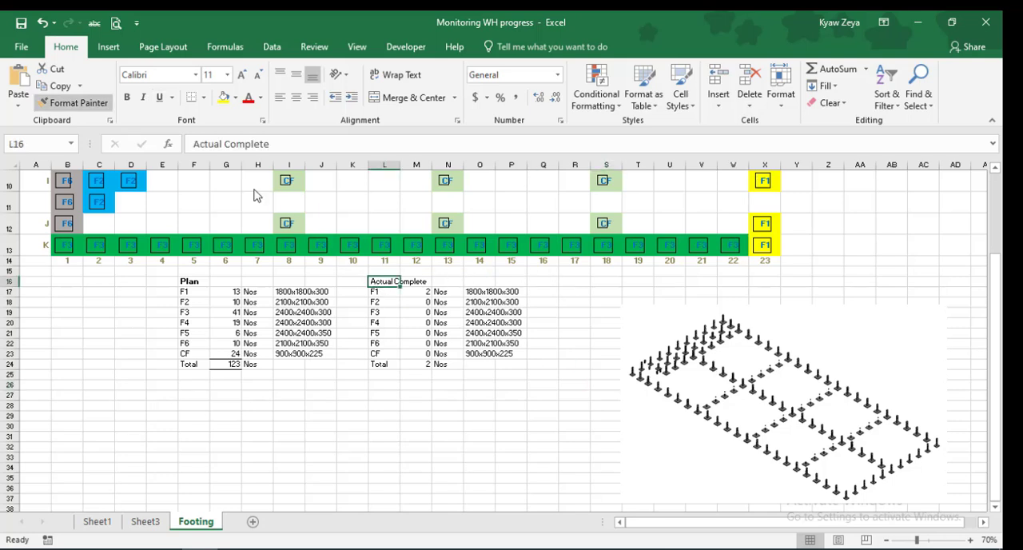
click(126, 98)
drag(702, 343, 672, 333)
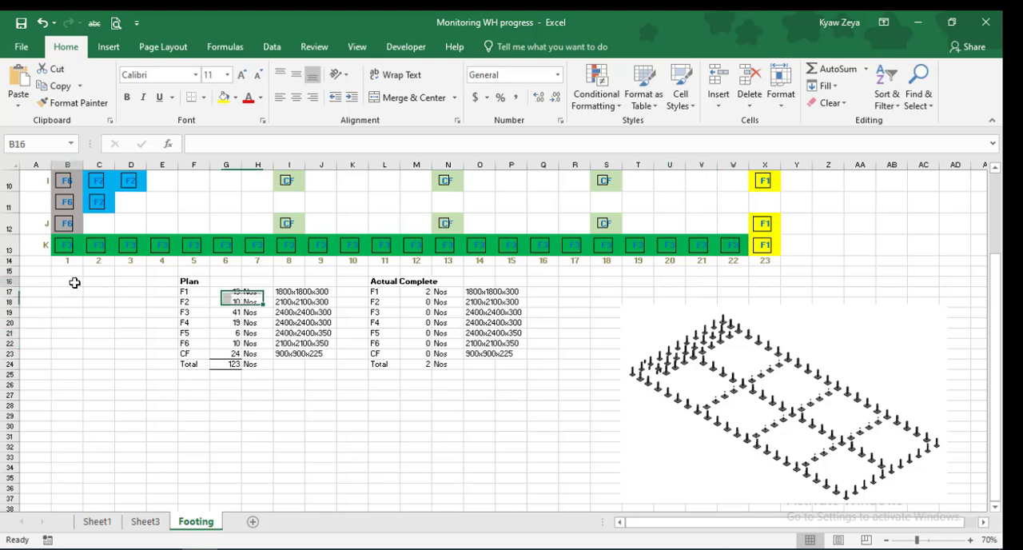
Change the footing labels in X2 and X3 of the layout grid back to F1
scroll(75, 283, up, 3)
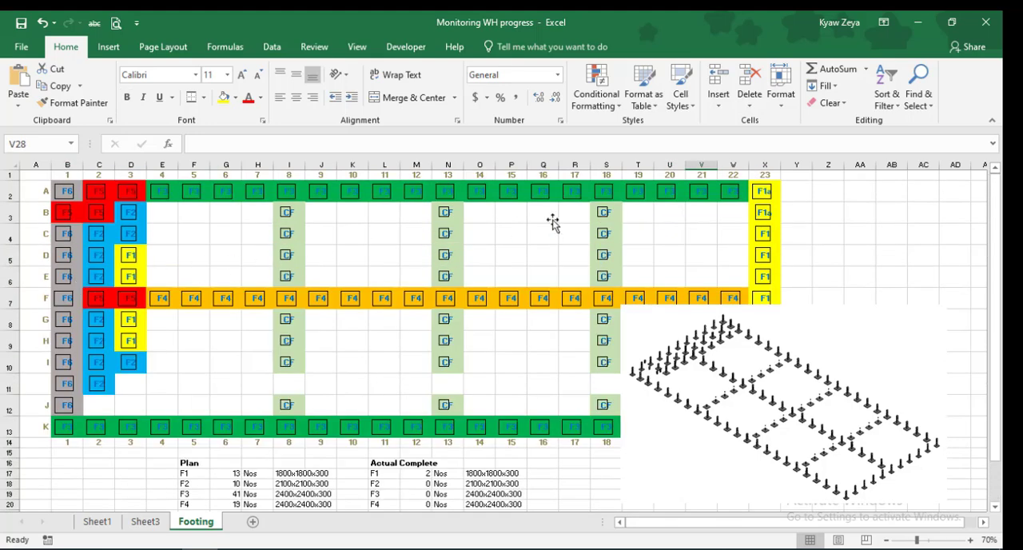
click(777, 191)
click(229, 142)
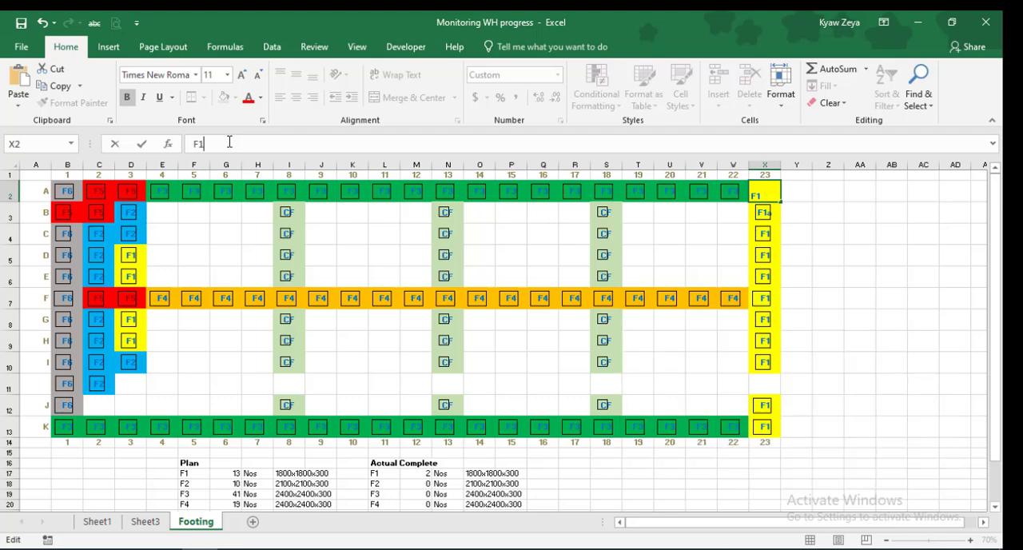
key(Return)
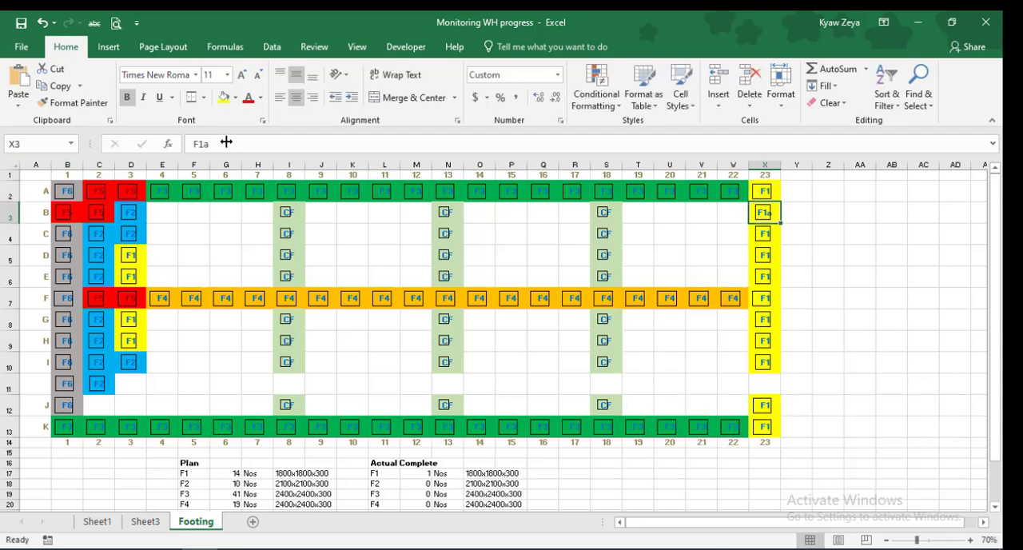
click(217, 147)
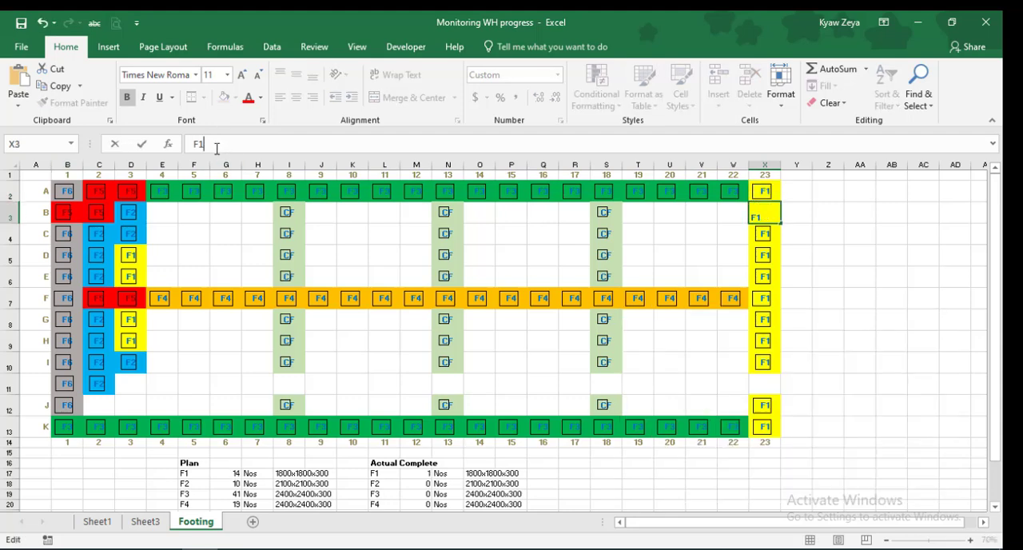
key(Return)
Copy the Plan table F17:J24 and paste it as values only starting at A17
scroll(649, 376, down, 2)
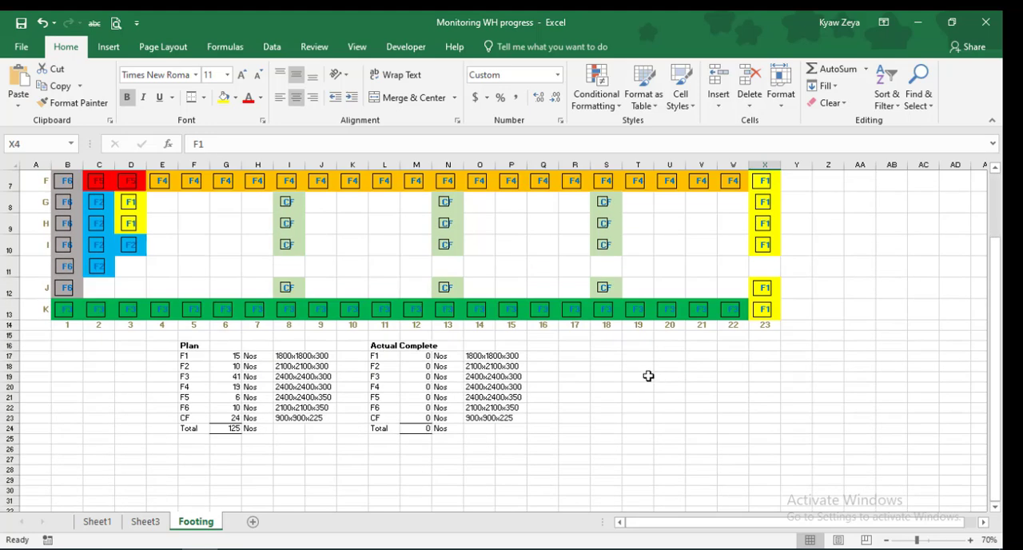
drag(216, 388, 326, 431)
click(56, 86)
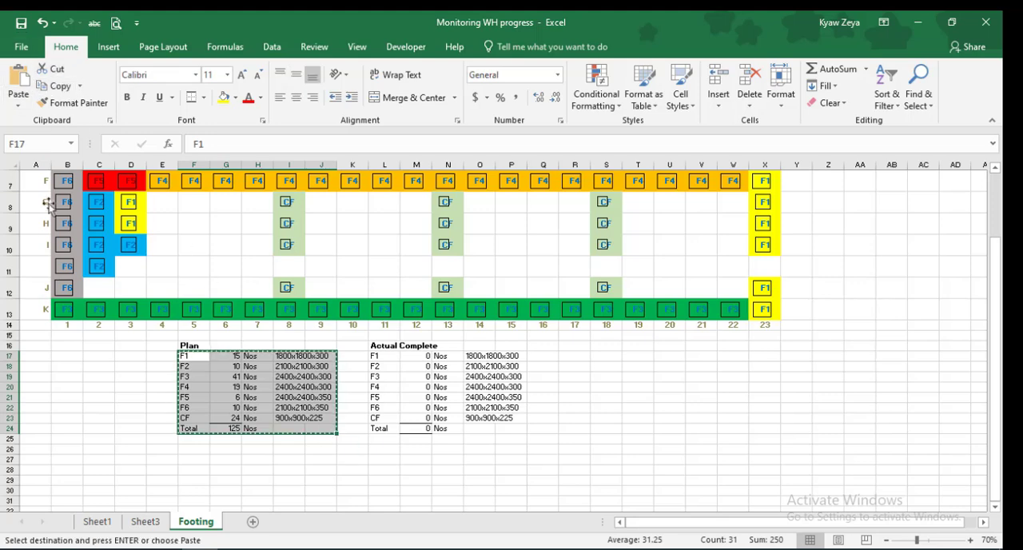
click(32, 356)
click(19, 107)
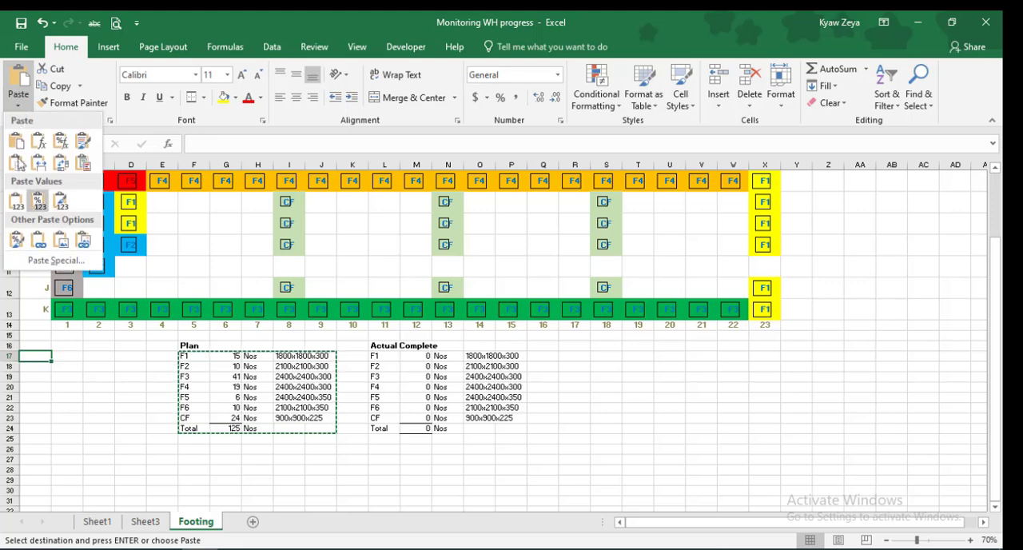
click(19, 202)
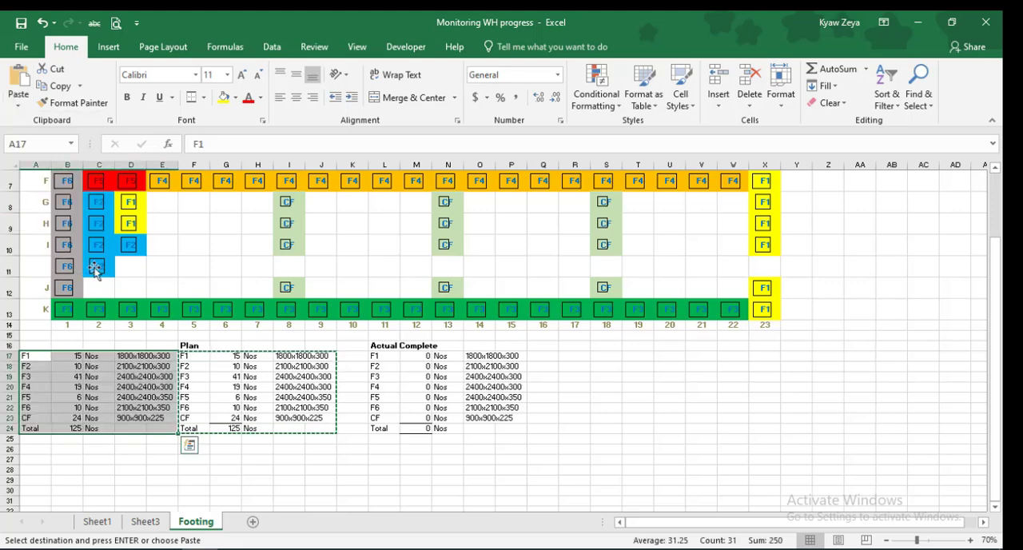
click(359, 493)
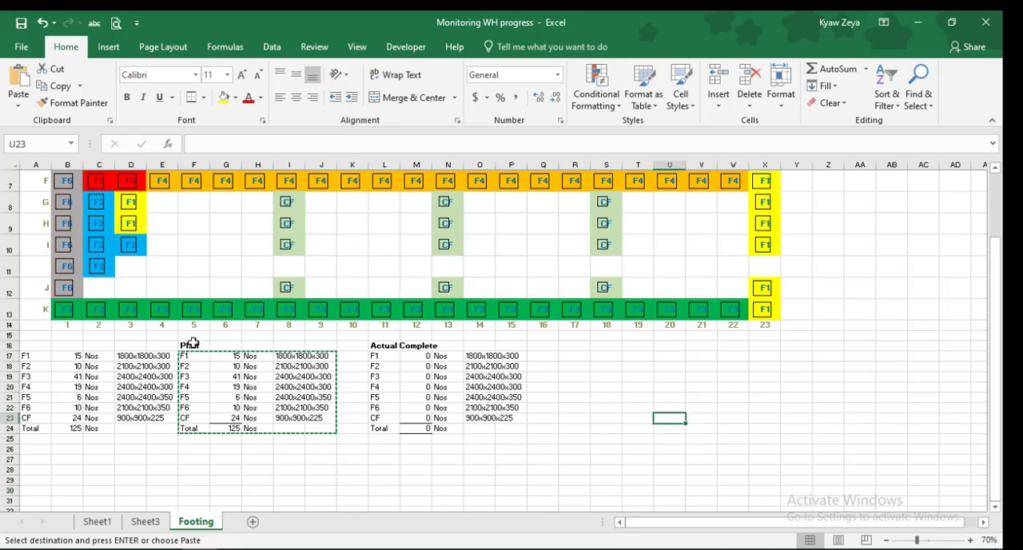
Insert blank cells at F16:F24 to shift the Plan and Actual Complete tables one column over
drag(194, 346, 201, 430)
click(715, 81)
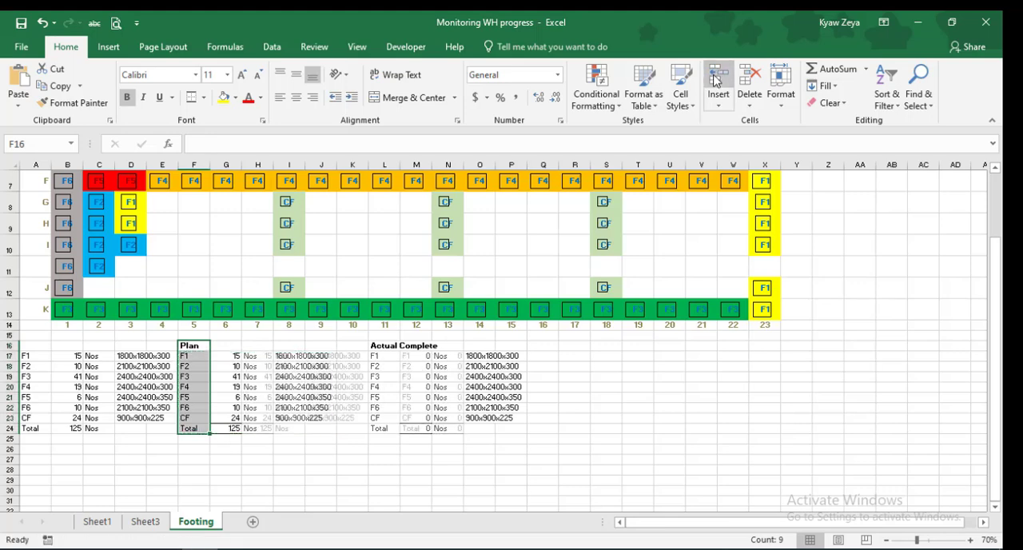
click(226, 448)
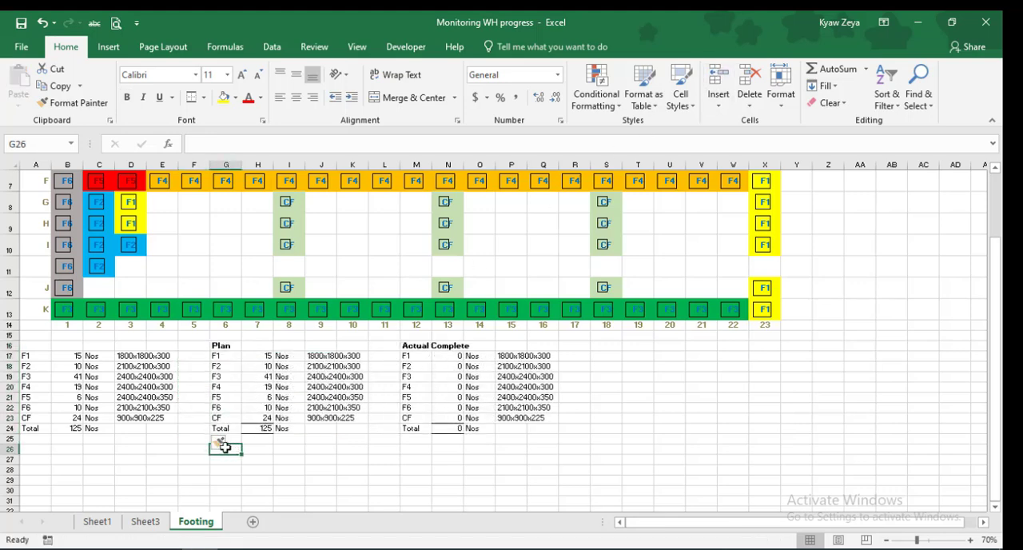
Apply the same top and bottom total border to B24 in the pasted values table
click(73, 428)
click(192, 97)
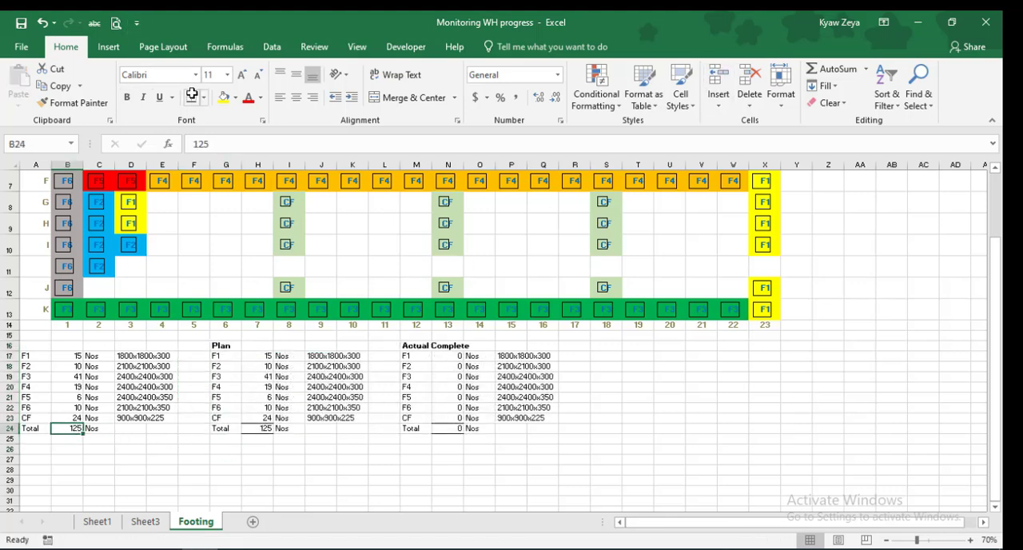
click(149, 455)
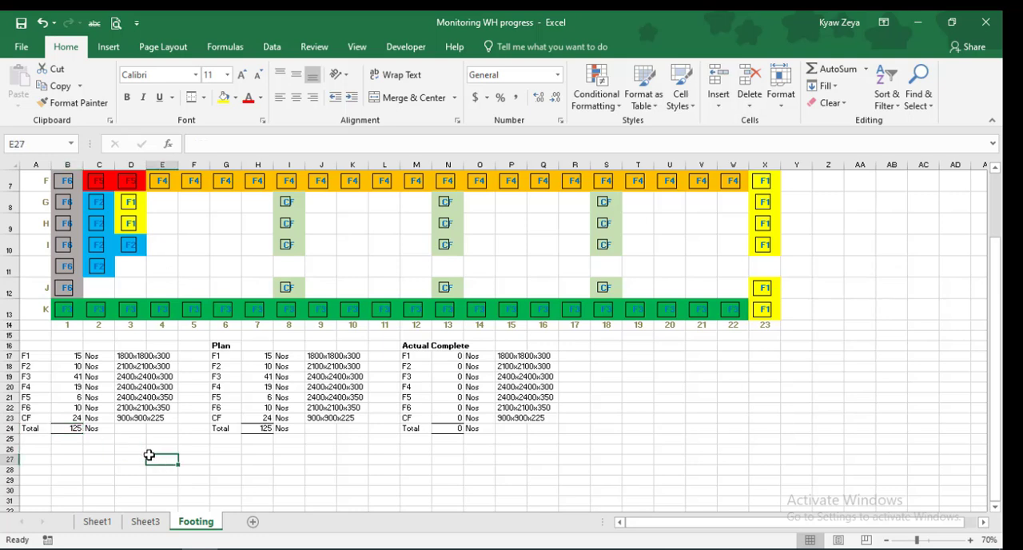
Add the bold heading "Original" in A16 above the pasted values table
click(32, 340)
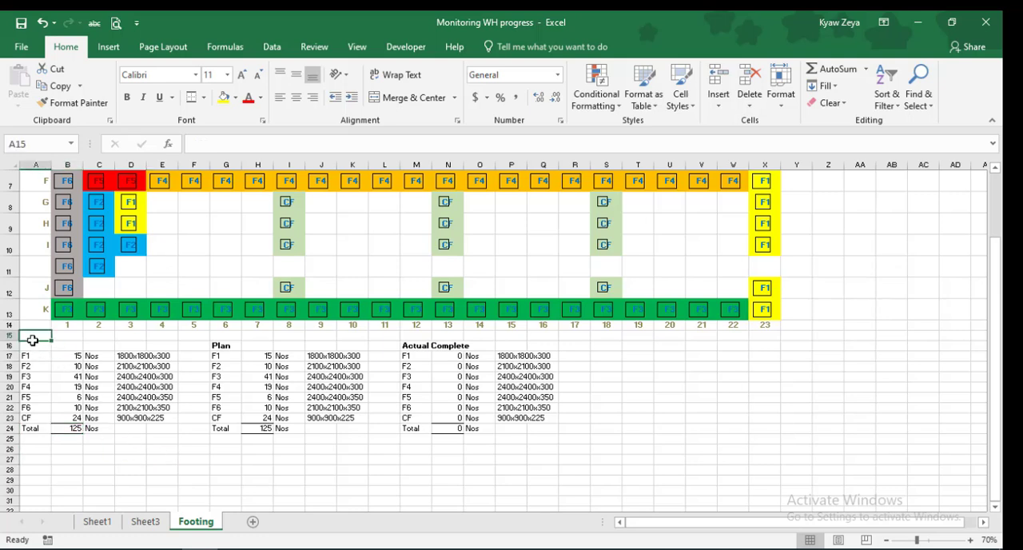
click(37, 344)
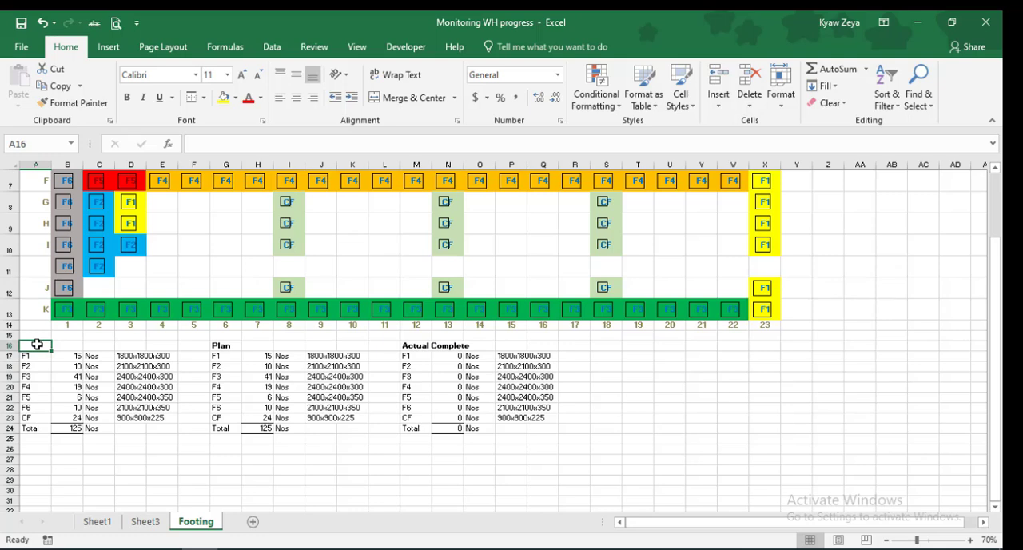
text(Original)
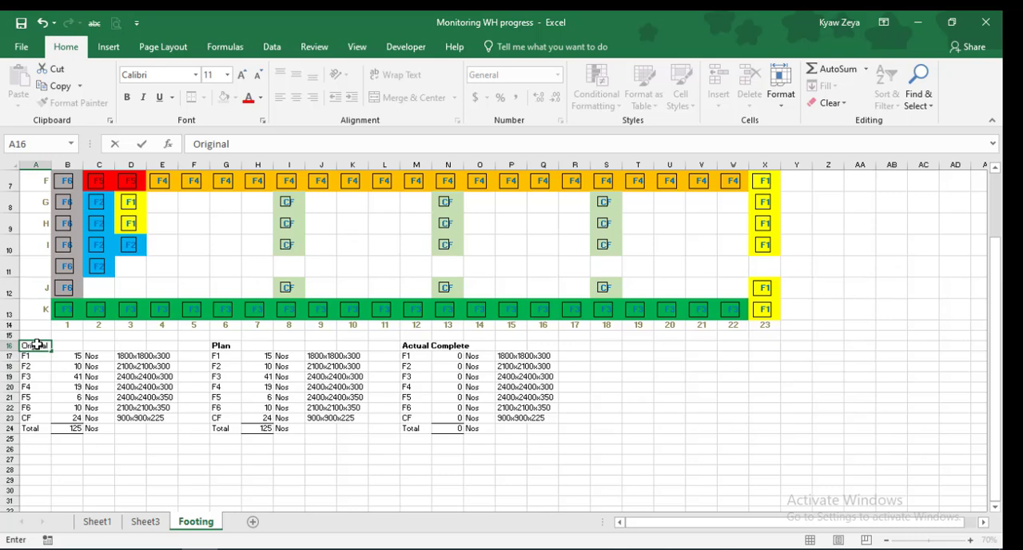
click(89, 476)
click(46, 345)
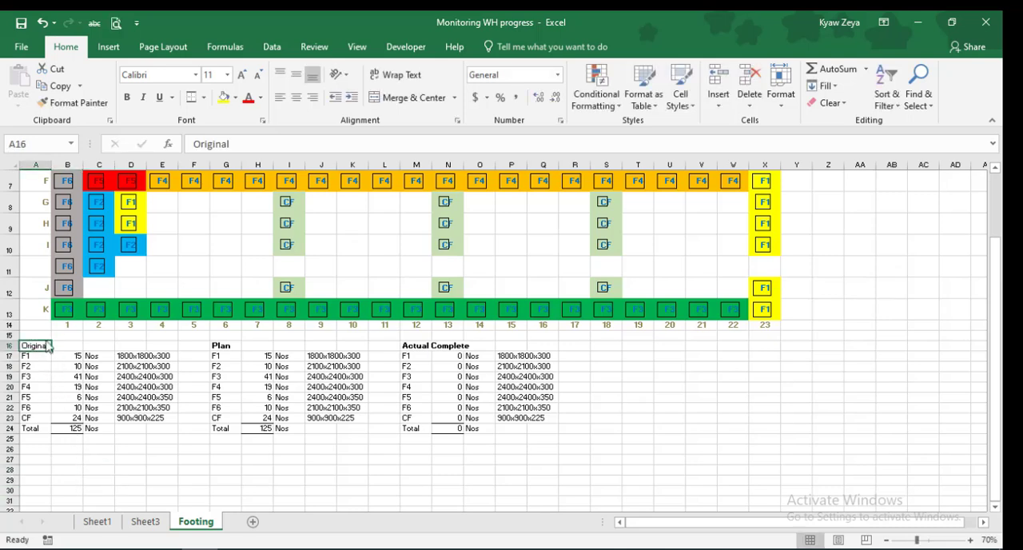
click(127, 96)
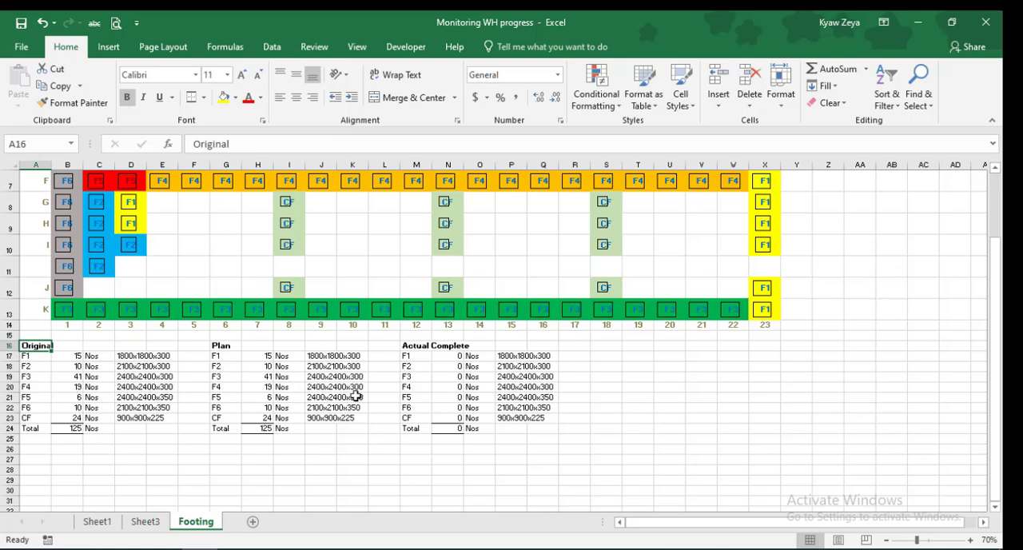
click(422, 482)
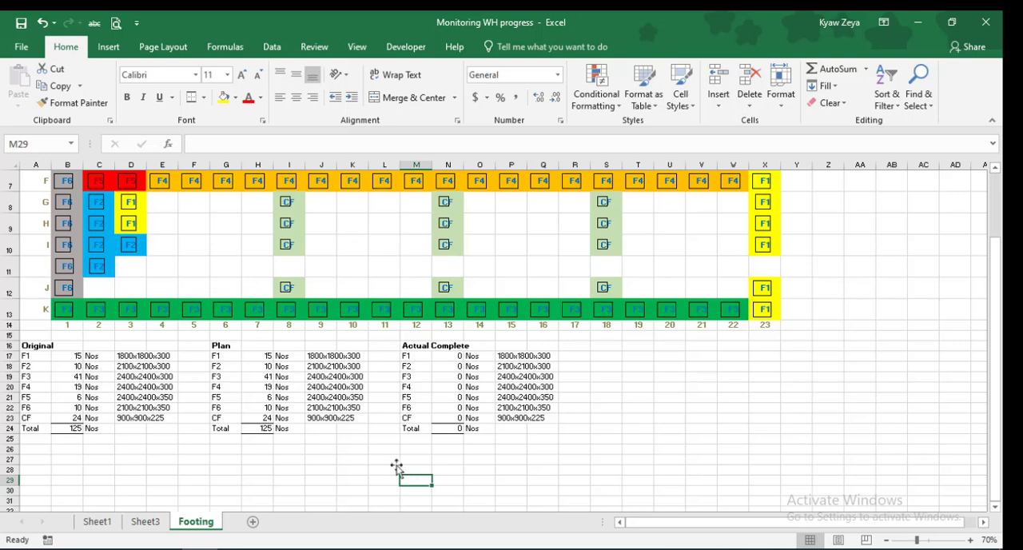
Rename the Plan heading in G16 to "Remaining"
click(218, 346)
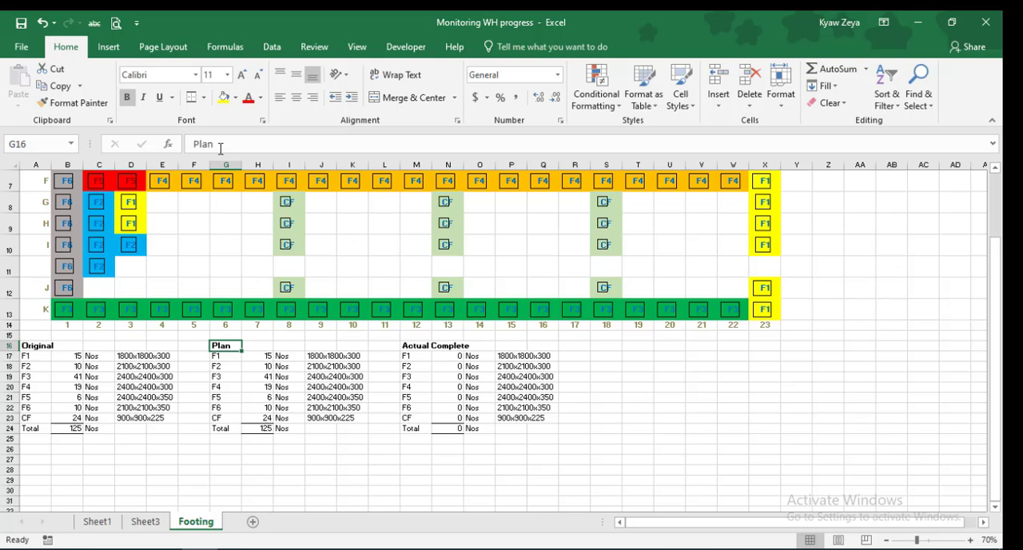
drag(221, 145, 179, 147)
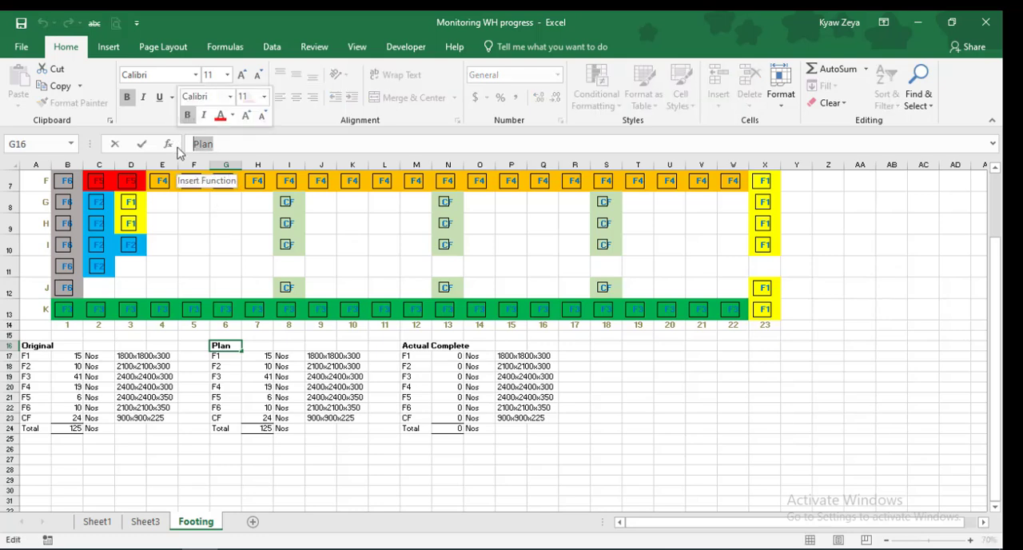
text(Re)
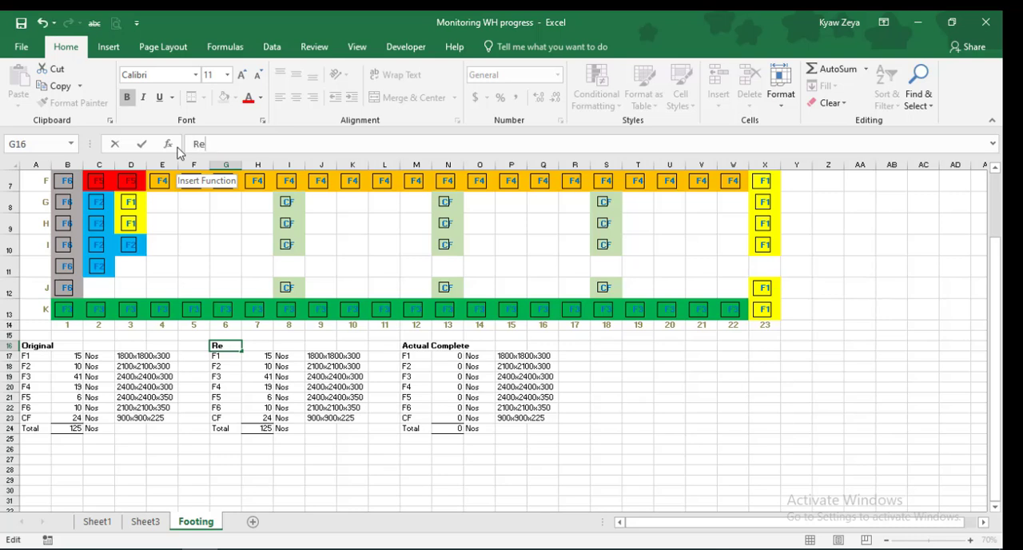
text(maining)
key(Return)
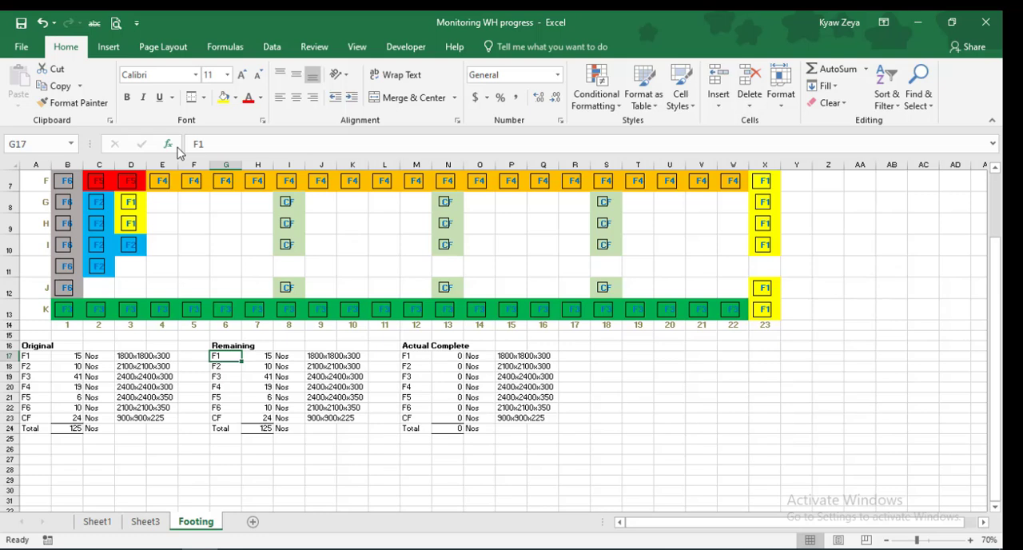
click(666, 459)
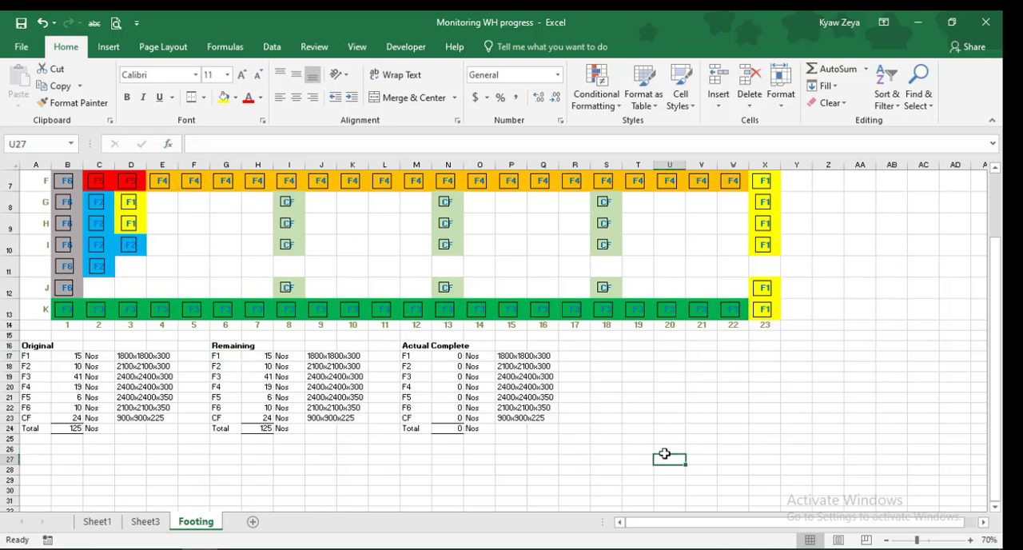
Mark the footing in X2 of the layout grid as complete by changing its label to F1a
scroll(701, 368, up, 2)
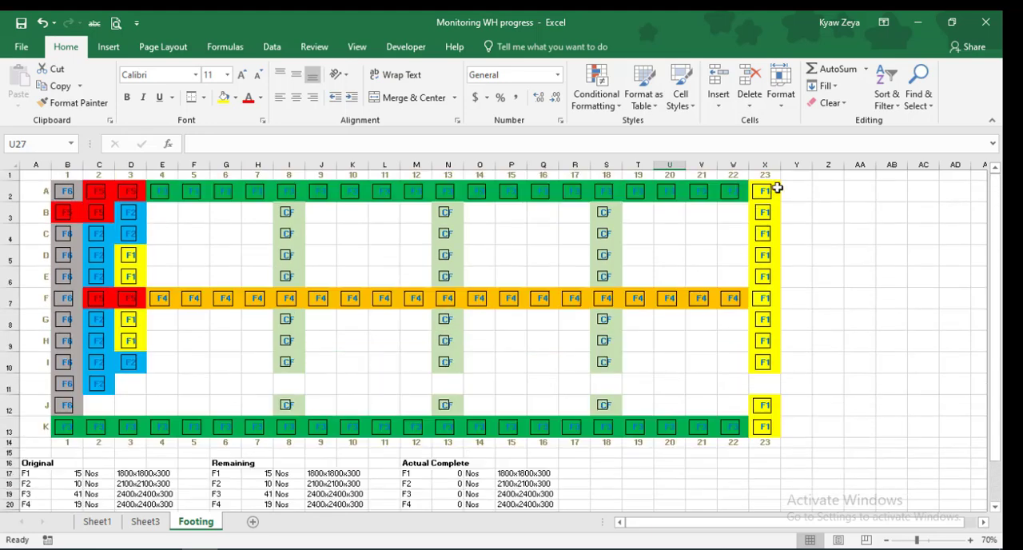
click(777, 187)
click(264, 142)
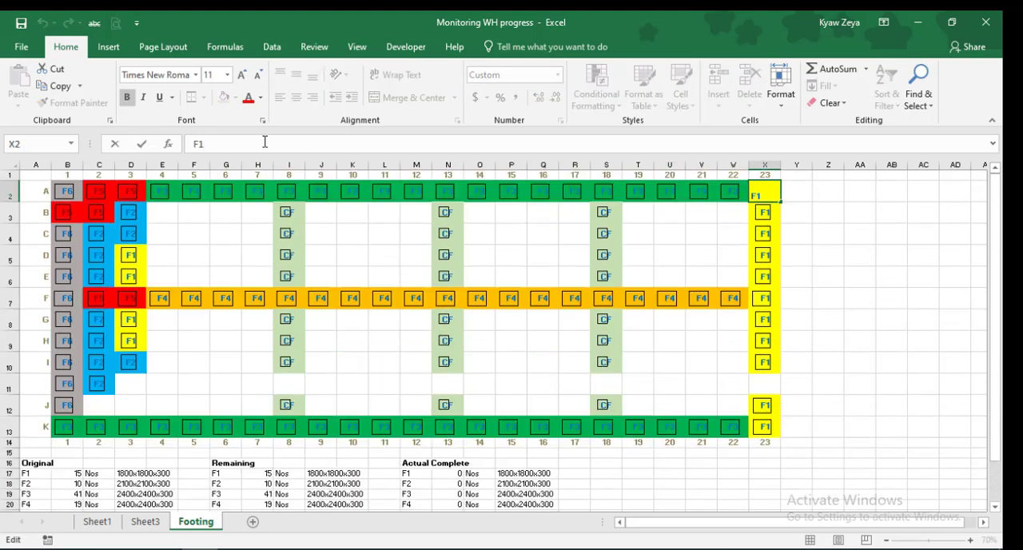
text(a)
key(Return)
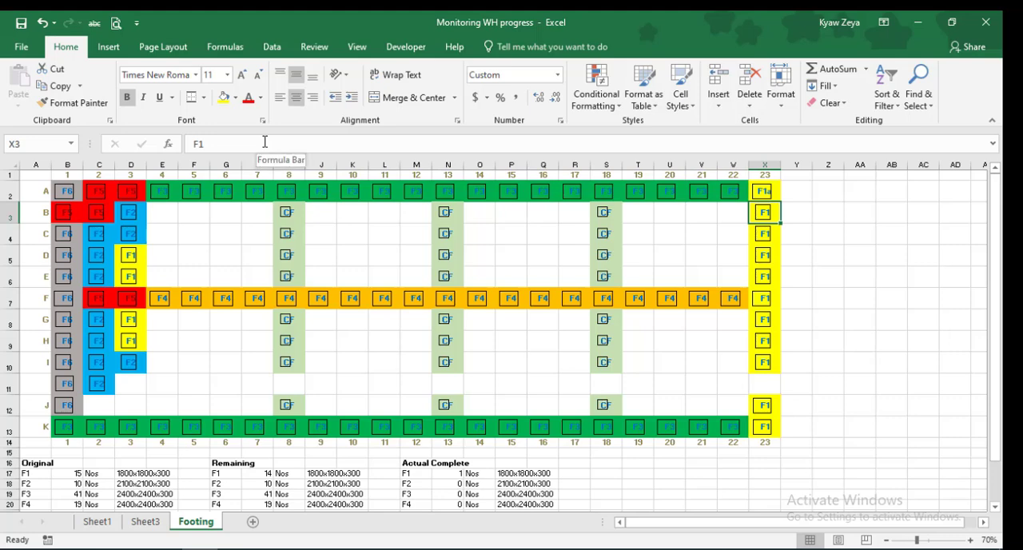
Try to fill the F1a label from X2 down to X10, check the F1 counts in N17 and H17, and undo the fill
click(777, 190)
drag(781, 200, 781, 373)
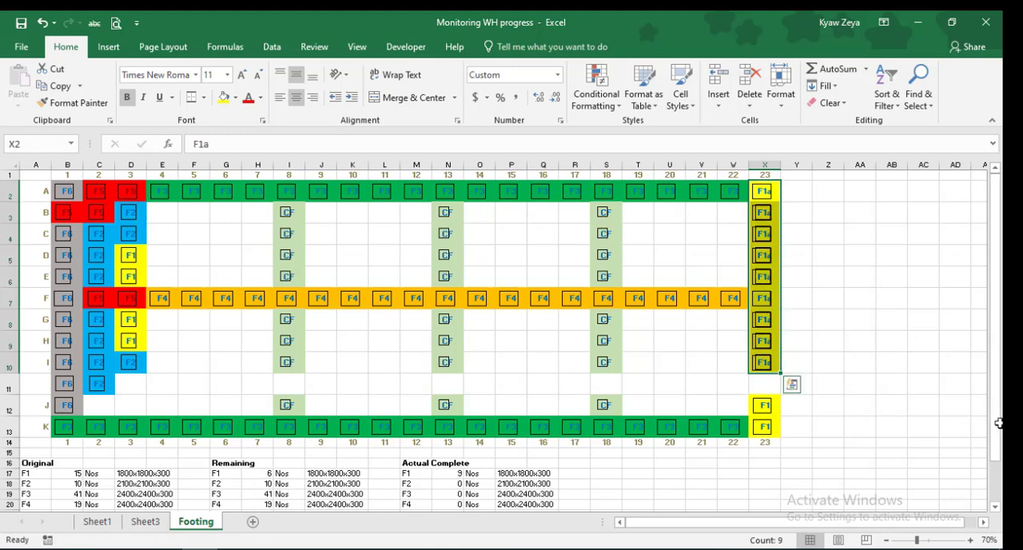
click(902, 419)
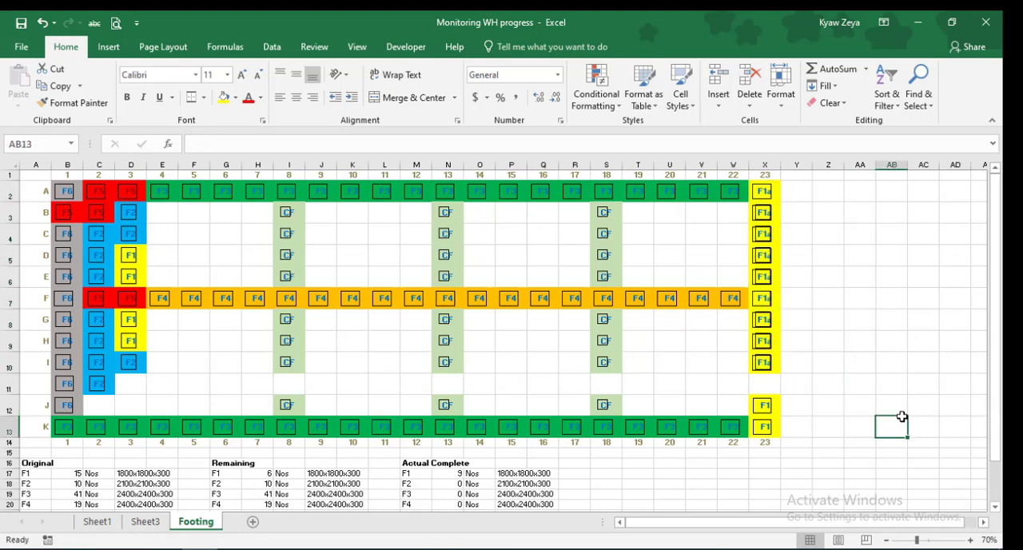
click(453, 474)
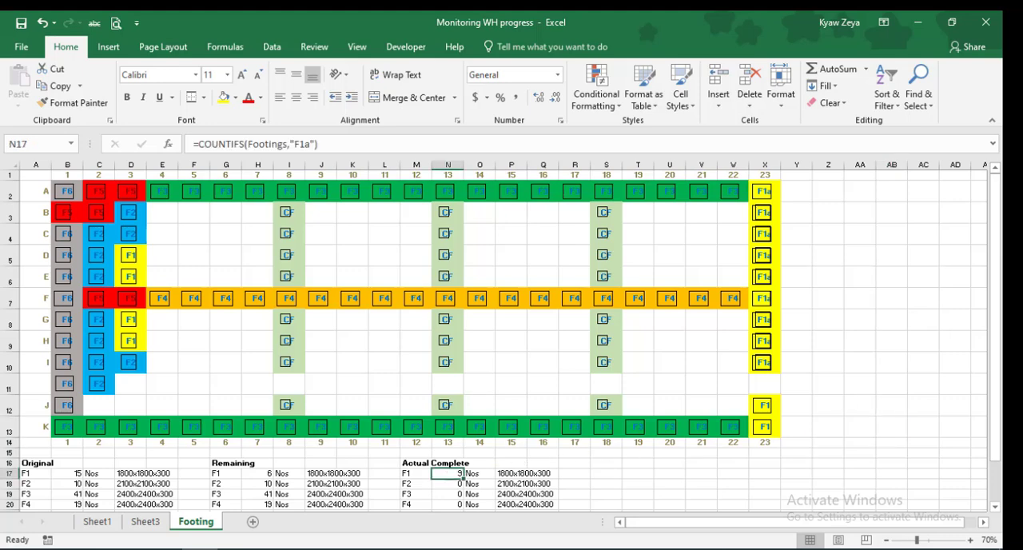
click(259, 475)
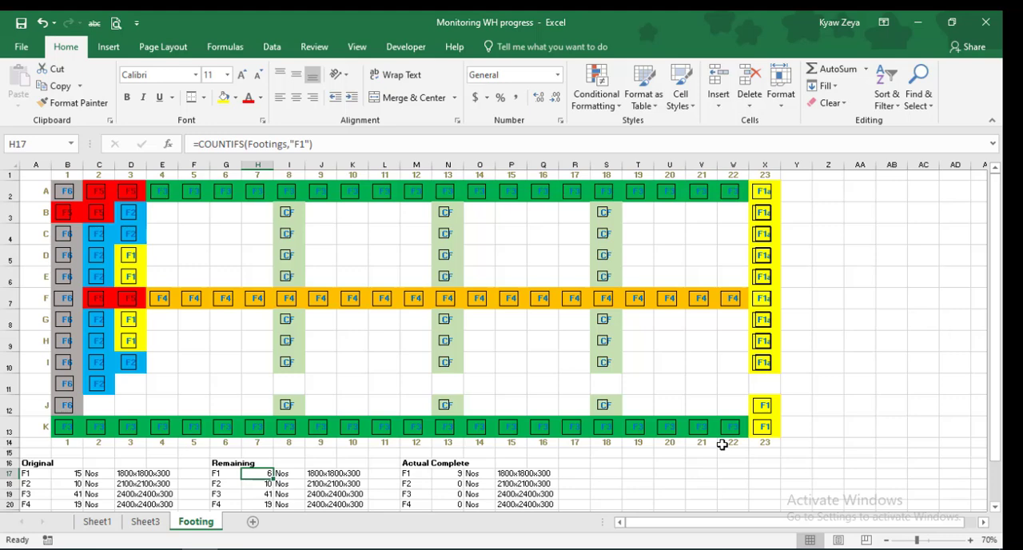
click(40, 22)
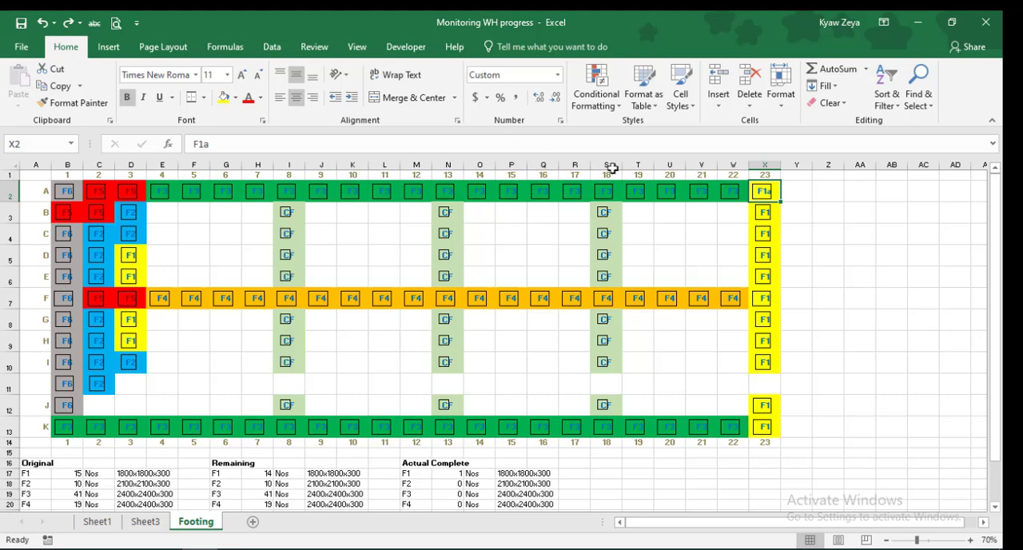
Change the footing labels in X3, X4, X5 and X6 of the layout grid individually to F1a
click(772, 211)
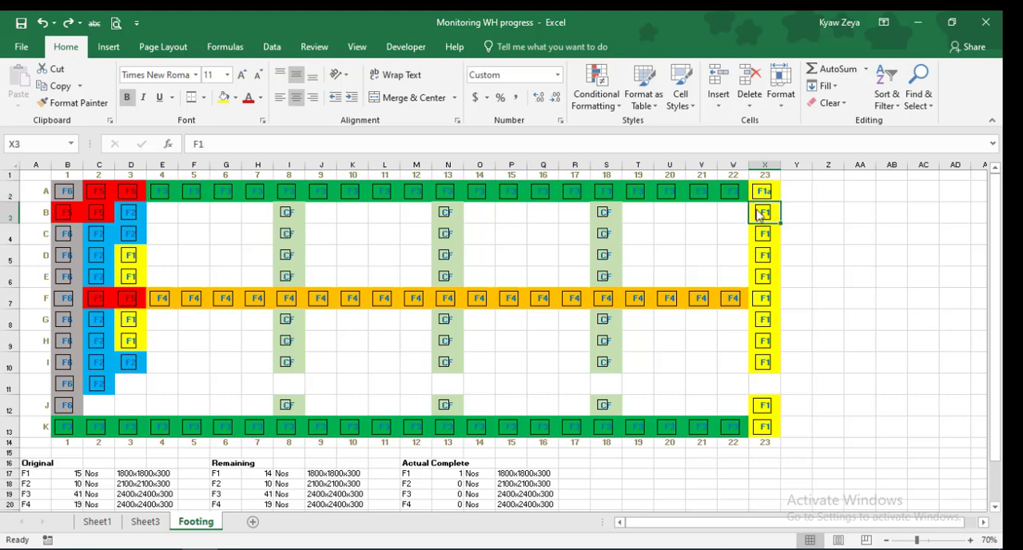
click(226, 139)
text(a)
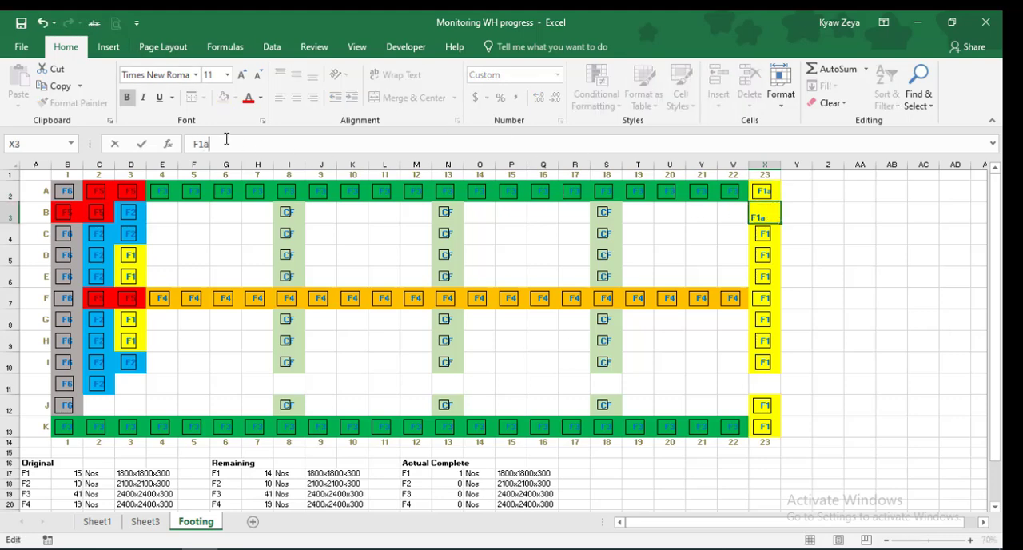
key(Return)
click(228, 144)
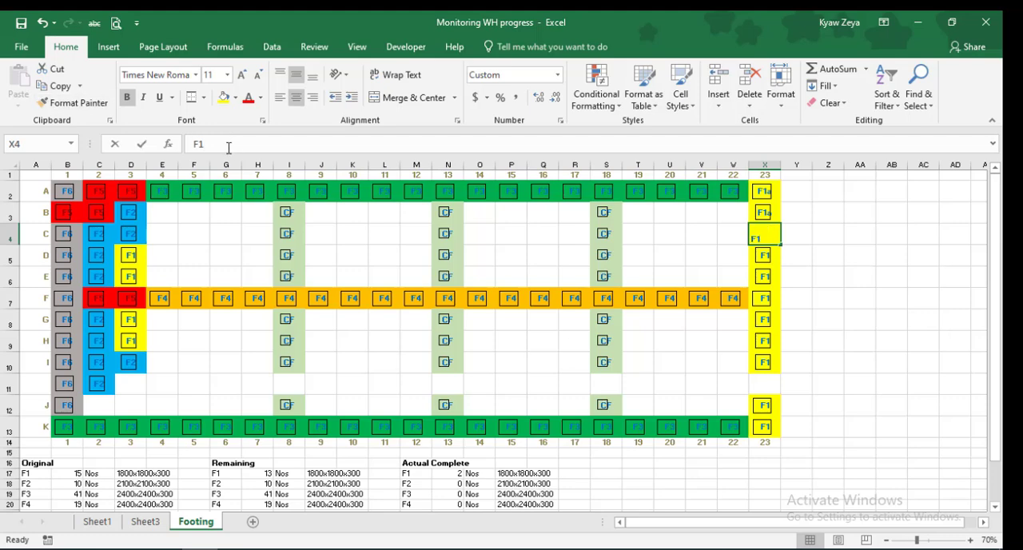
text(a)
key(Return)
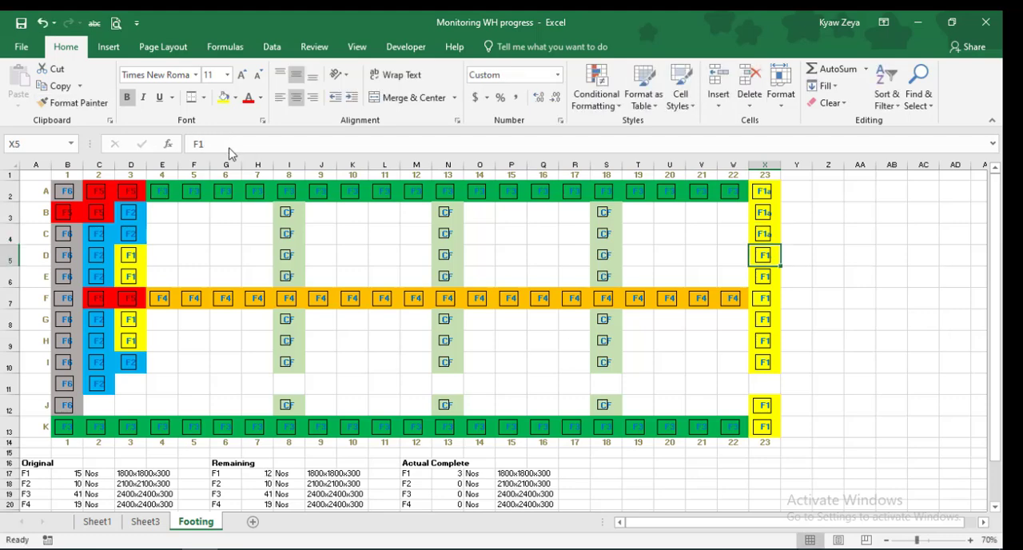
click(224, 142)
text(a)
key(Return)
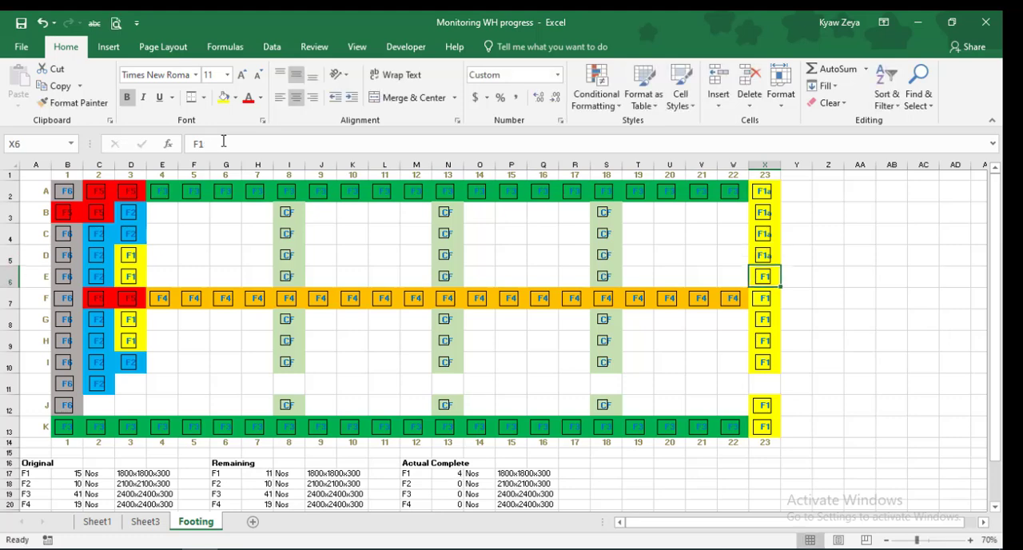
text(a)
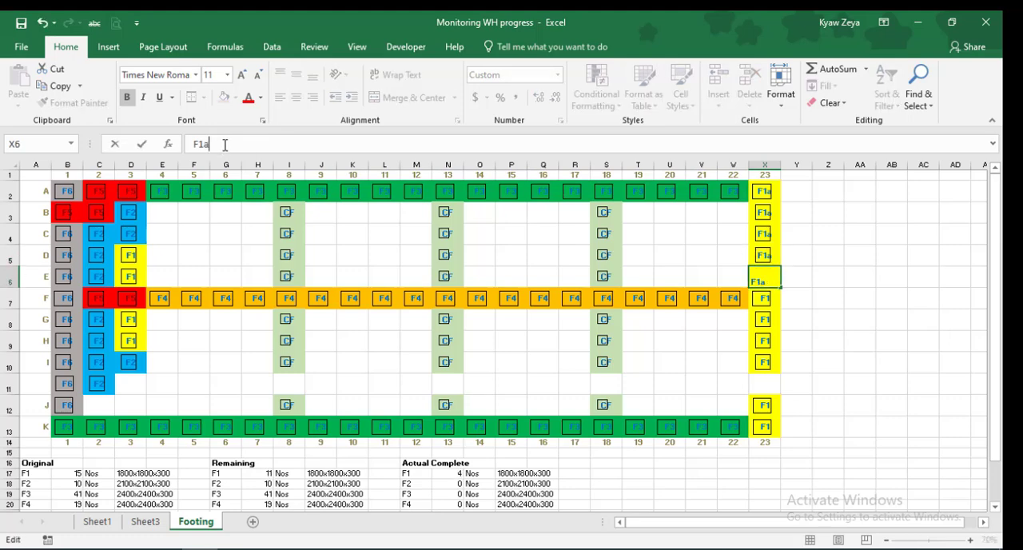
key(Return)
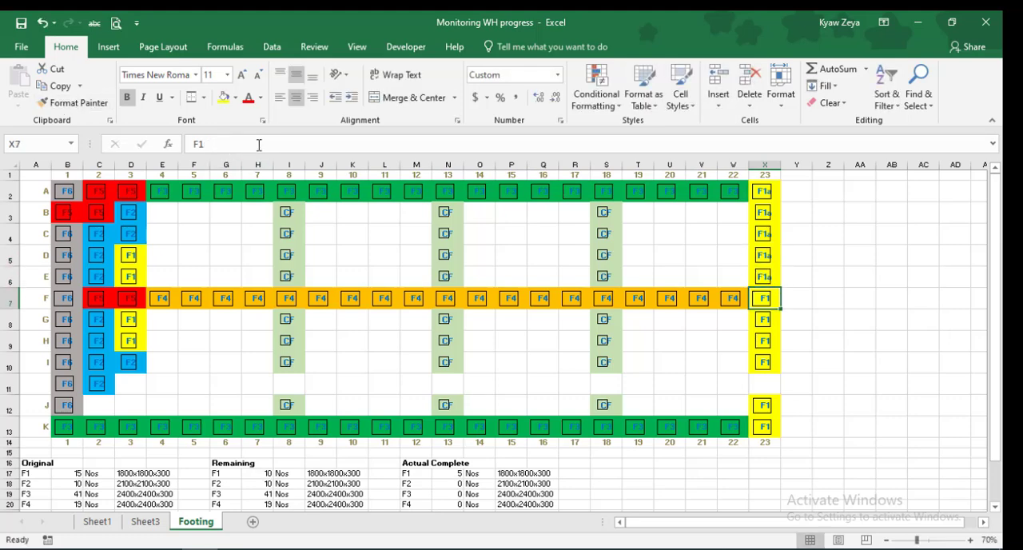
Change the footing labels in X7, X8, X9 and X10 of the layout grid individually to F1a
click(259, 144)
text(a)
key(Return)
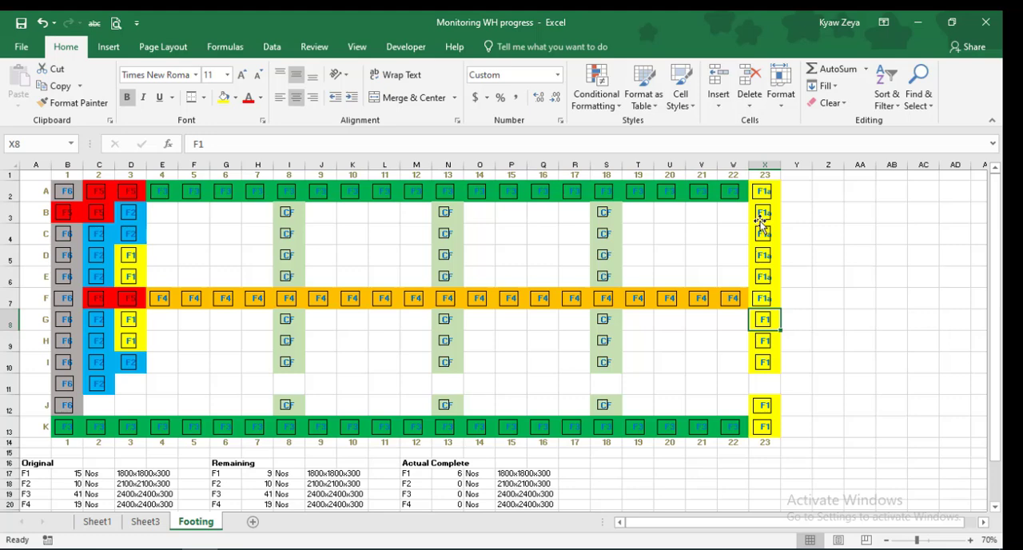
click(251, 144)
text(a)
key(Return)
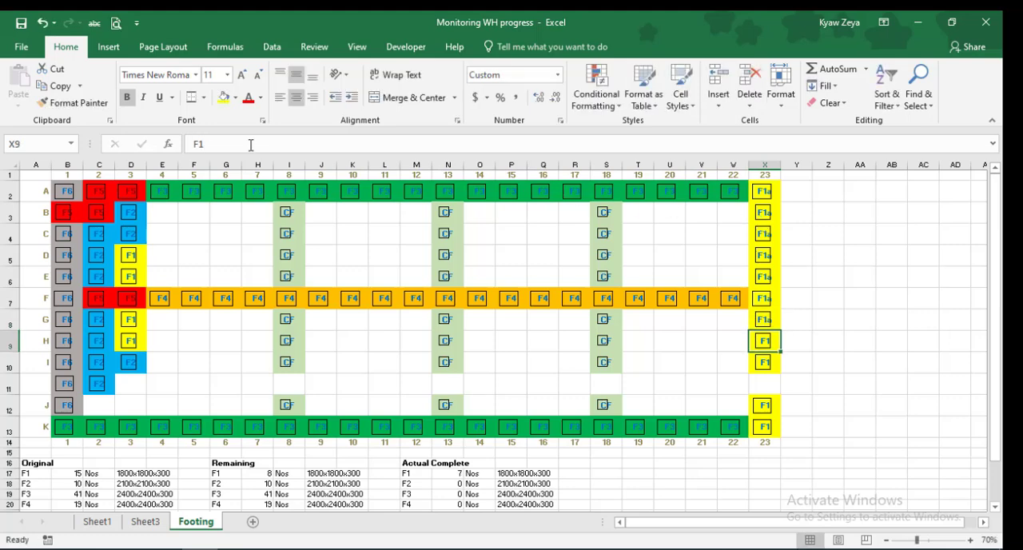
click(233, 144)
text(a)
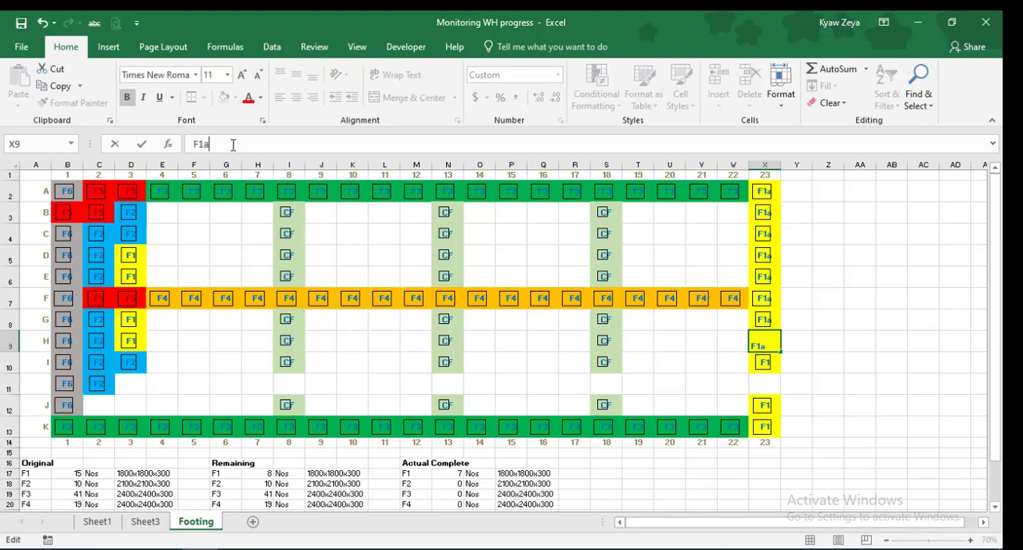
key(Return)
click(224, 144)
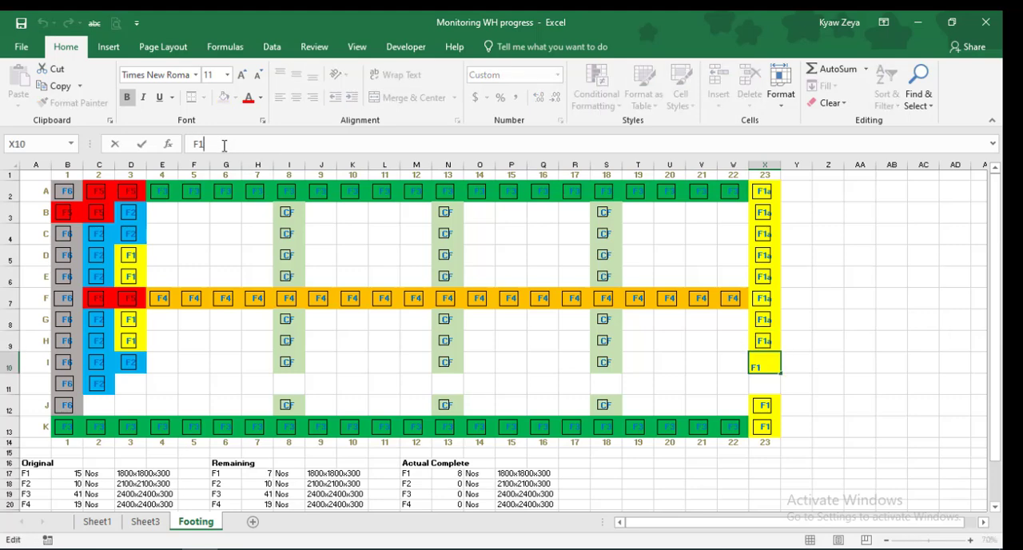
text(a)
key(Return)
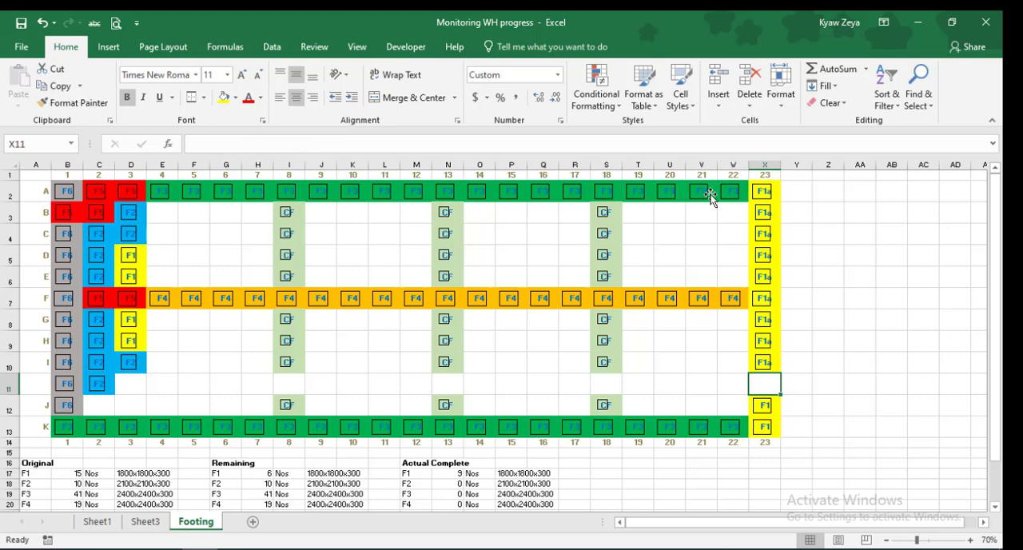
Mark the footing in W2 of the layout grid as complete by changing its label to F3a
click(800, 188)
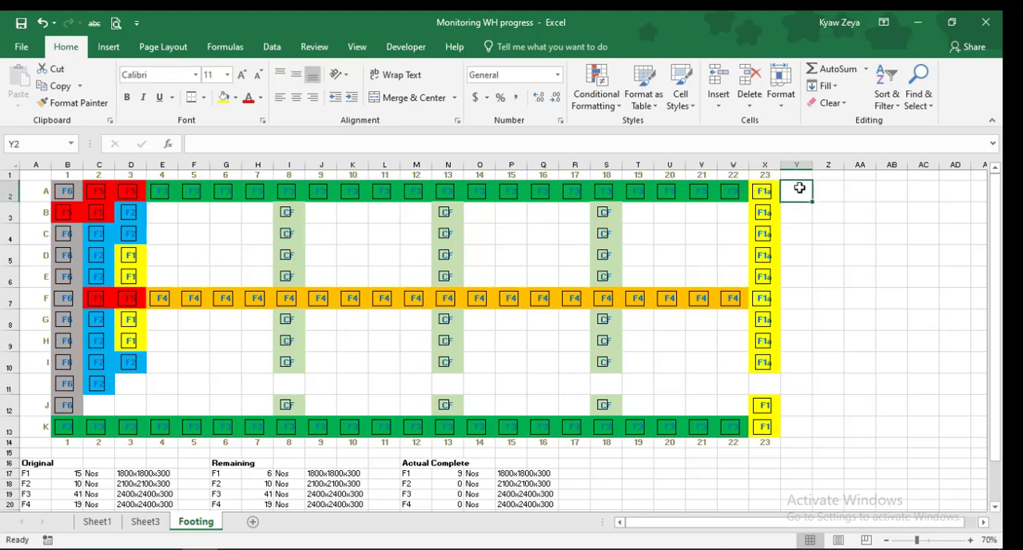
key(Left)
key(Left)
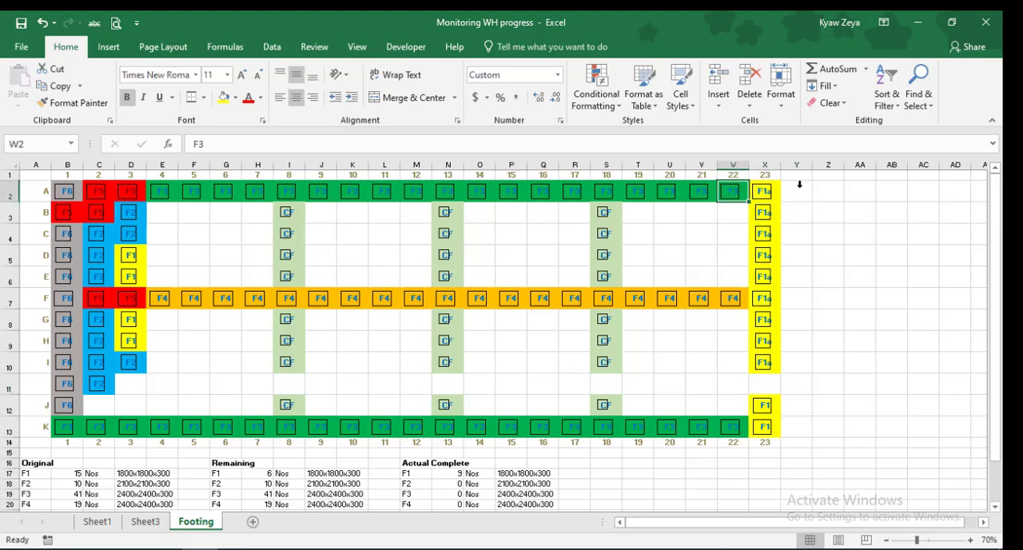
click(240, 146)
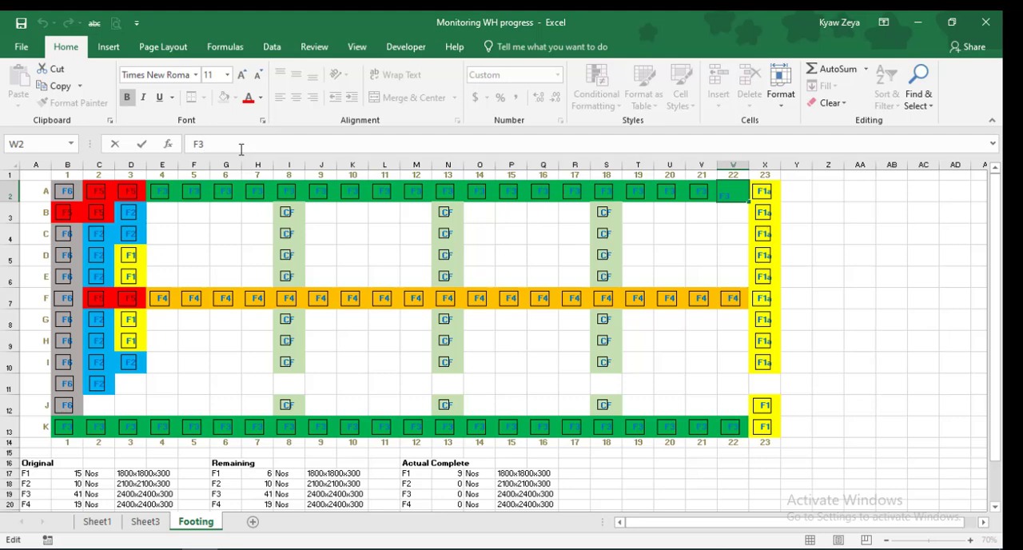
text(a)
key(Home)
key(Return)
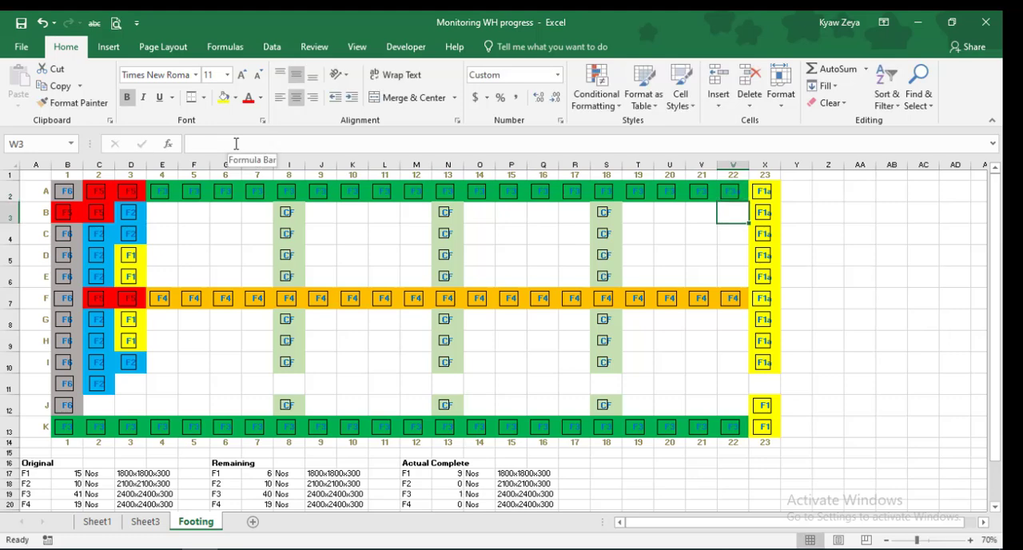
Mark the footings in V2 and U2 of the layout grid as complete by changing each label to F3a
key(Up)
key(Left)
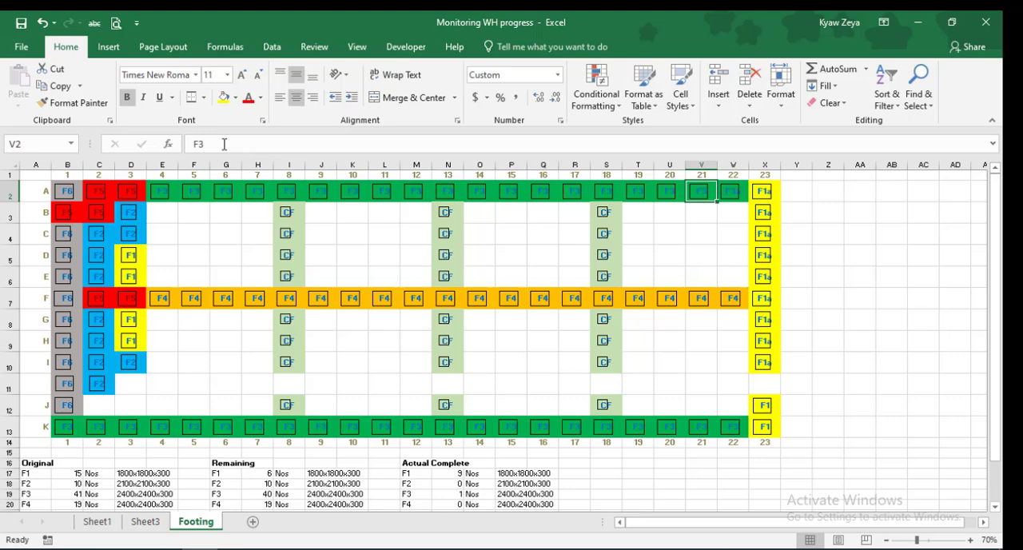
click(220, 144)
text(a)
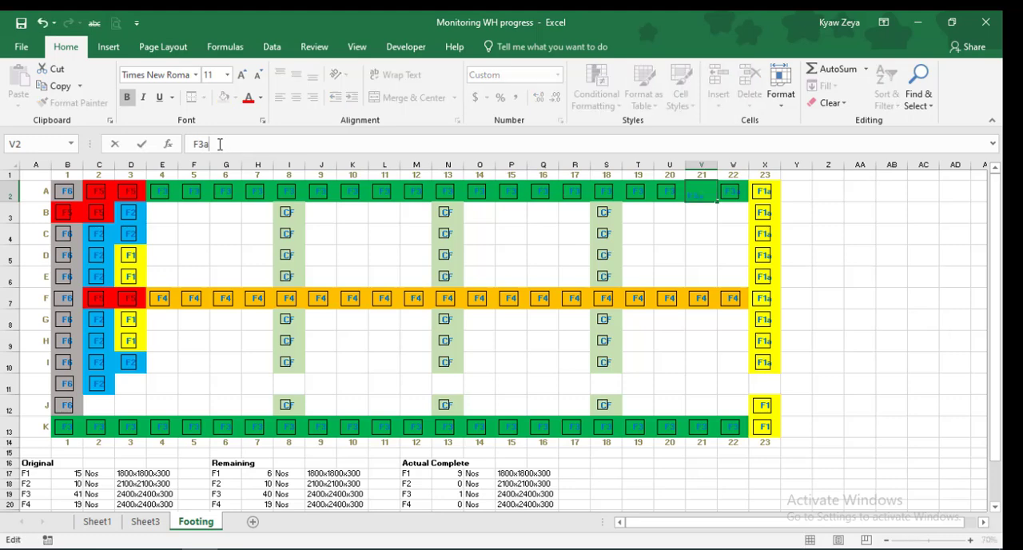
key(Return)
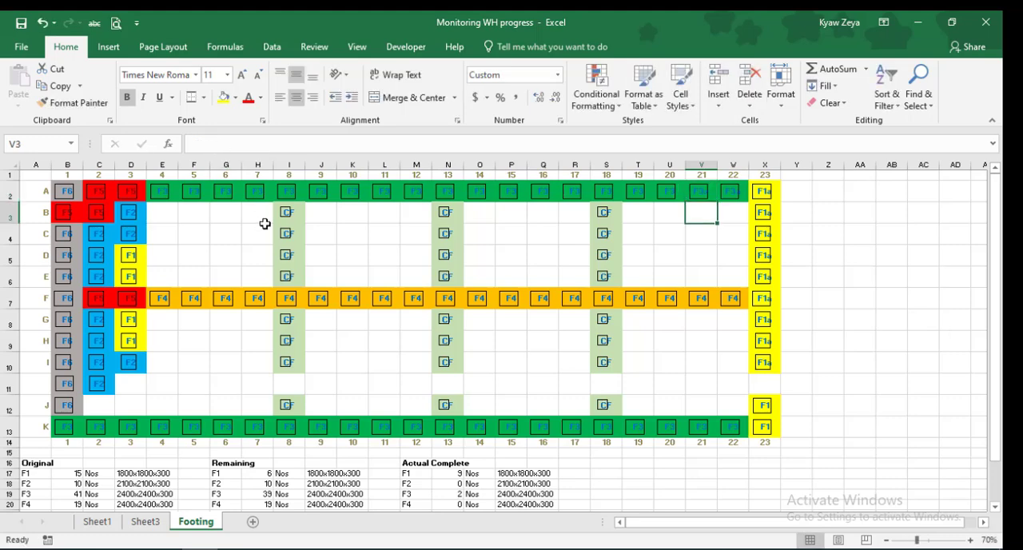
key(Up)
key(Left)
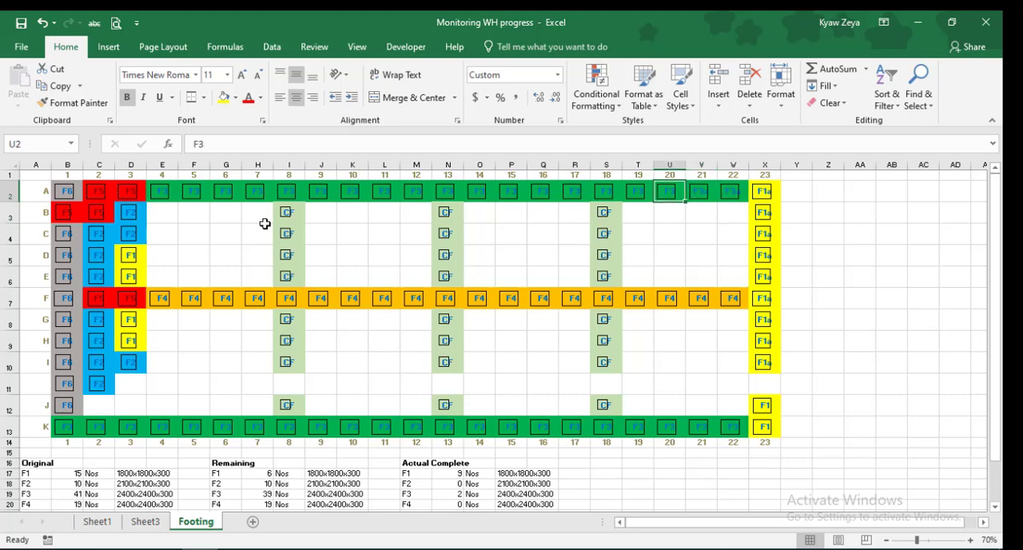
click(220, 140)
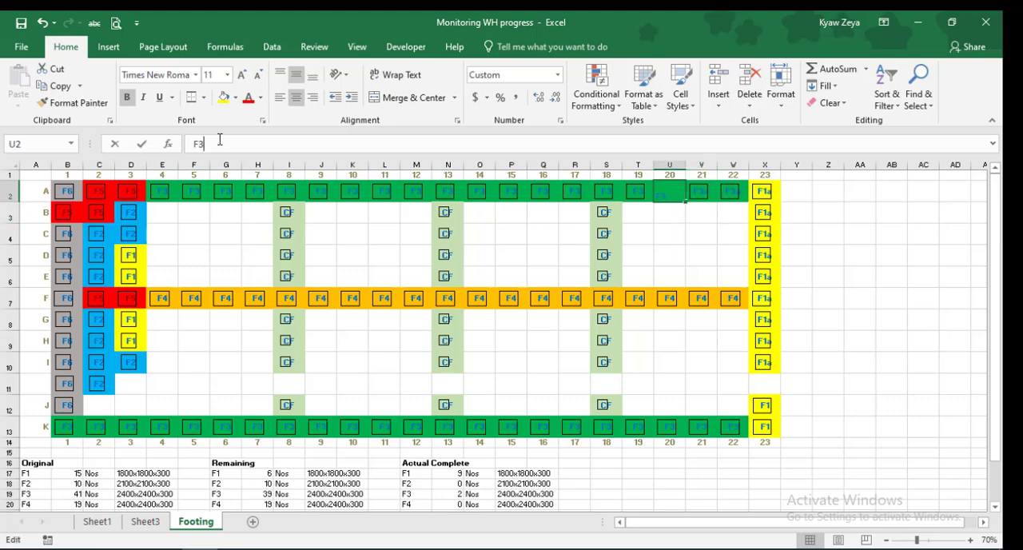
text(a)
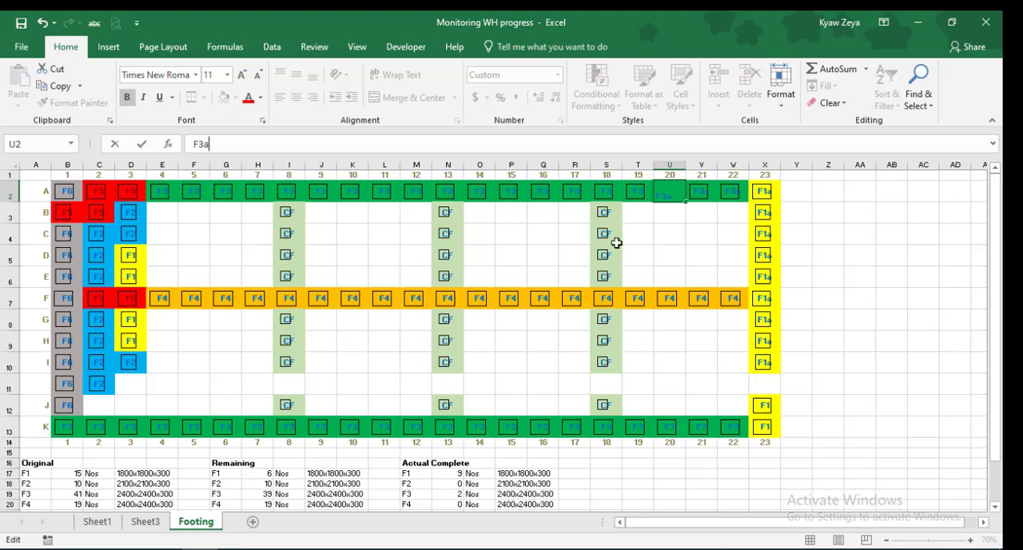
click(640, 214)
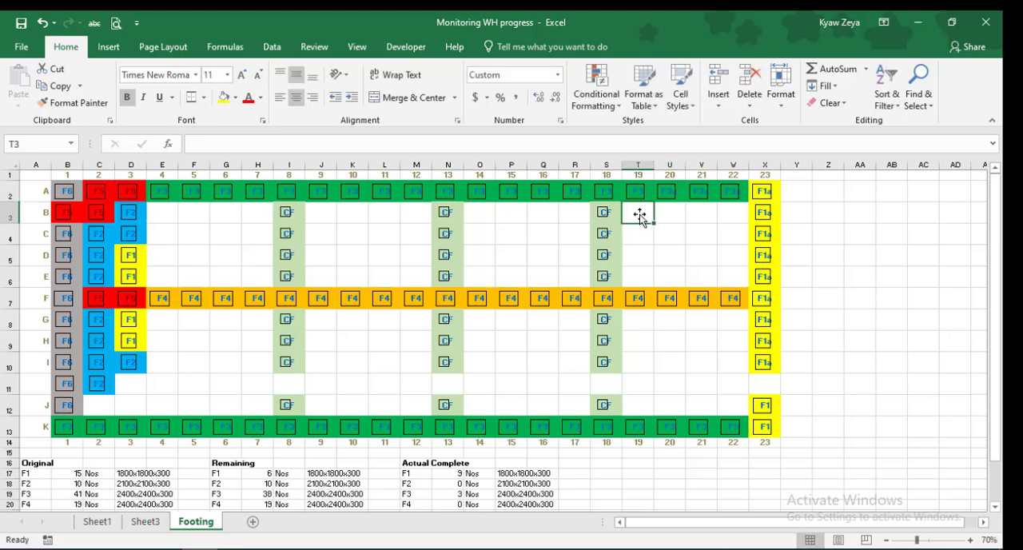
Mark the footing in T2 of the layout grid as complete by changing its label to F3a
key(Up)
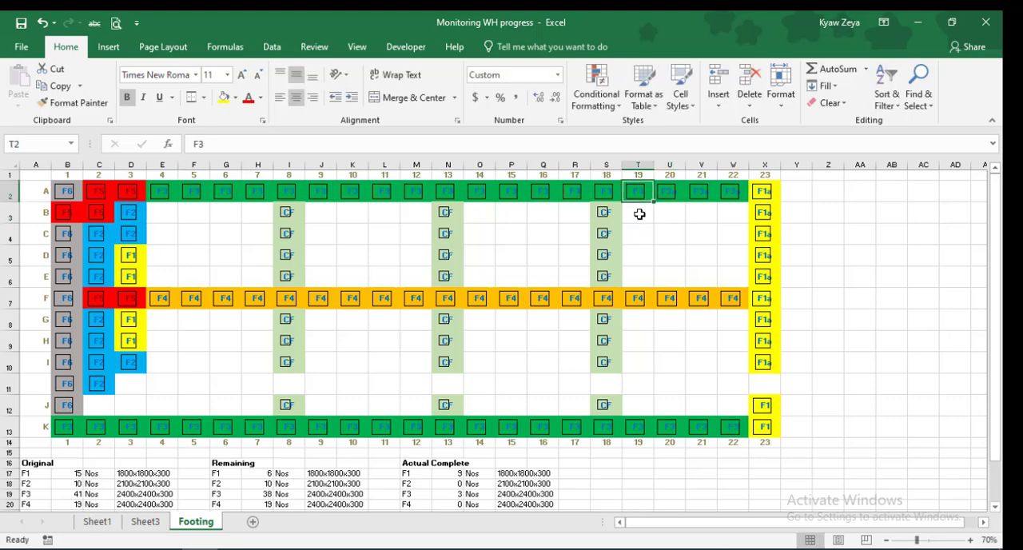
click(217, 144)
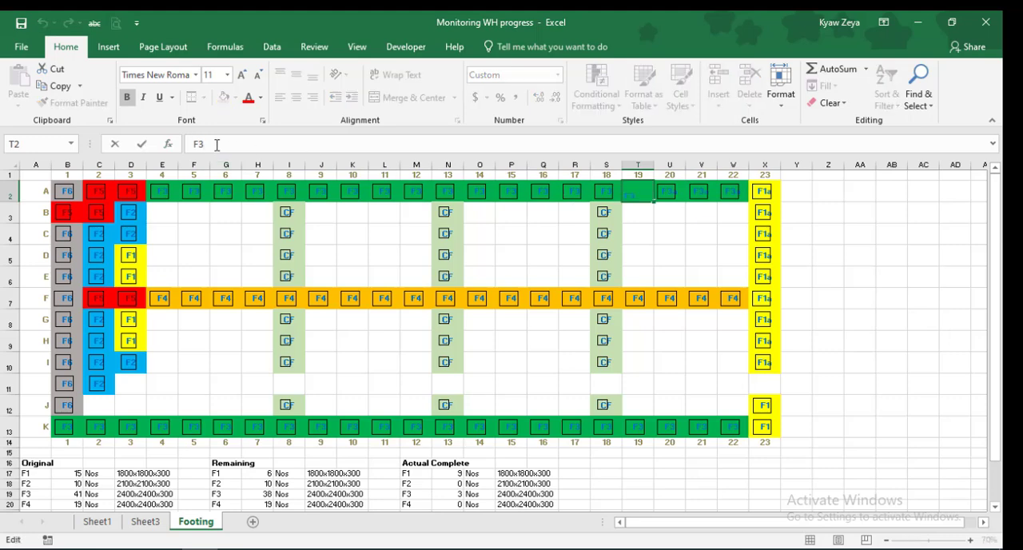
text(a)
key(Return)
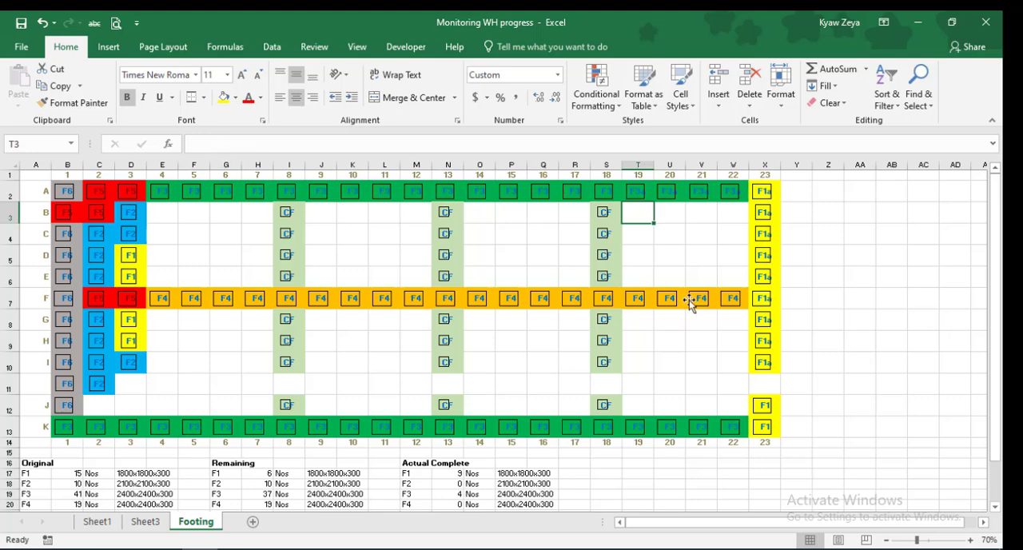
scroll(689, 301, down, 1)
scroll(690, 301, up, 1)
click(45, 175)
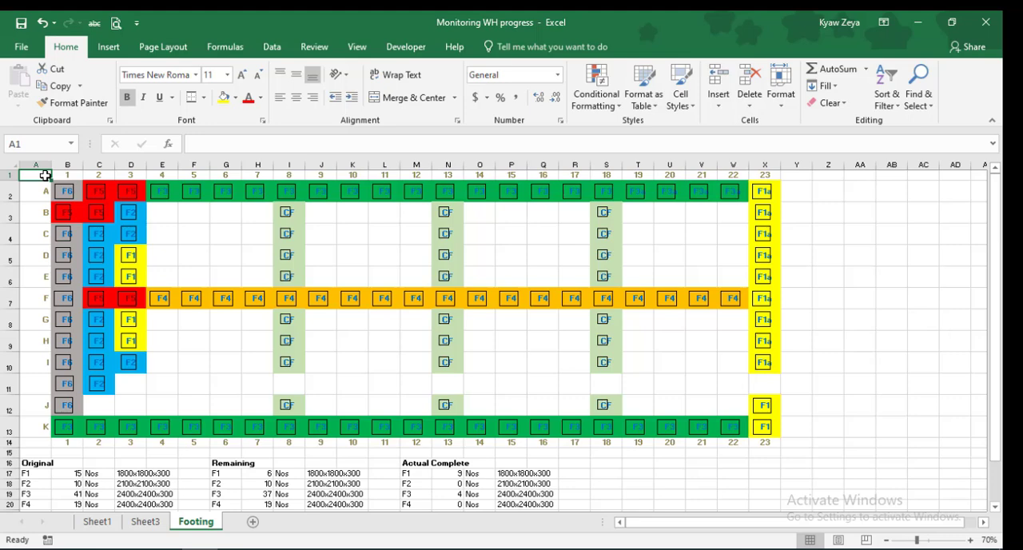
key(Down)
key(Right)
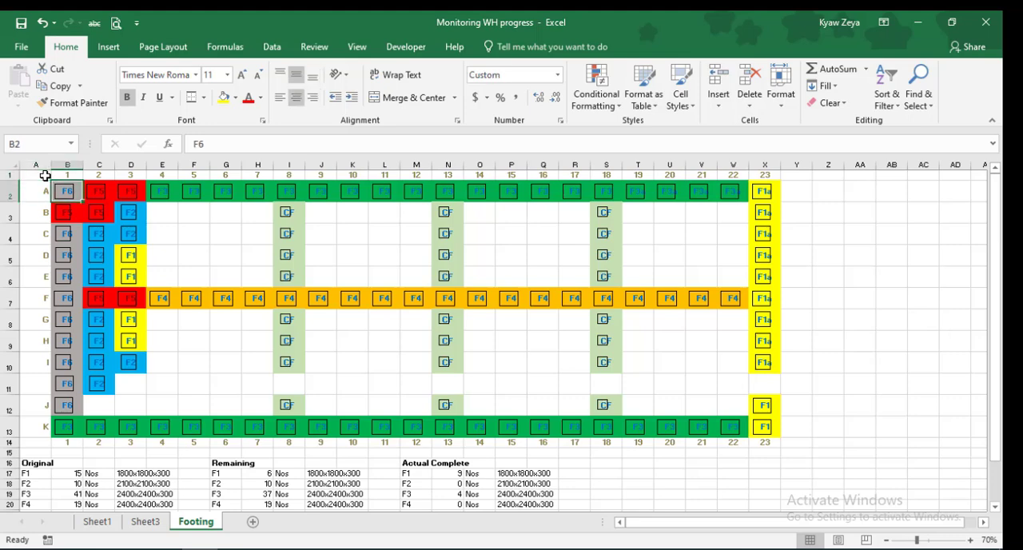
key(shift+Down)
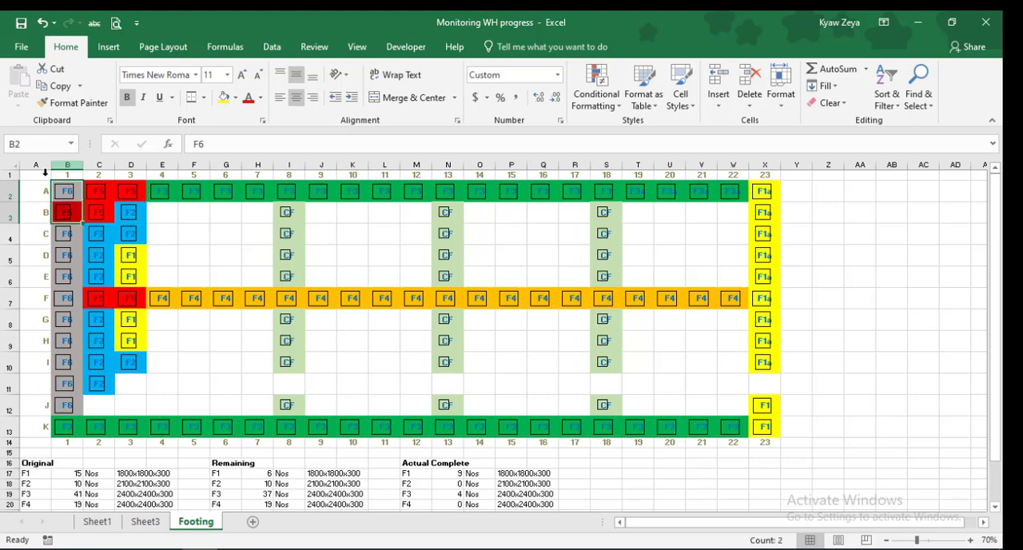
click(899, 255)
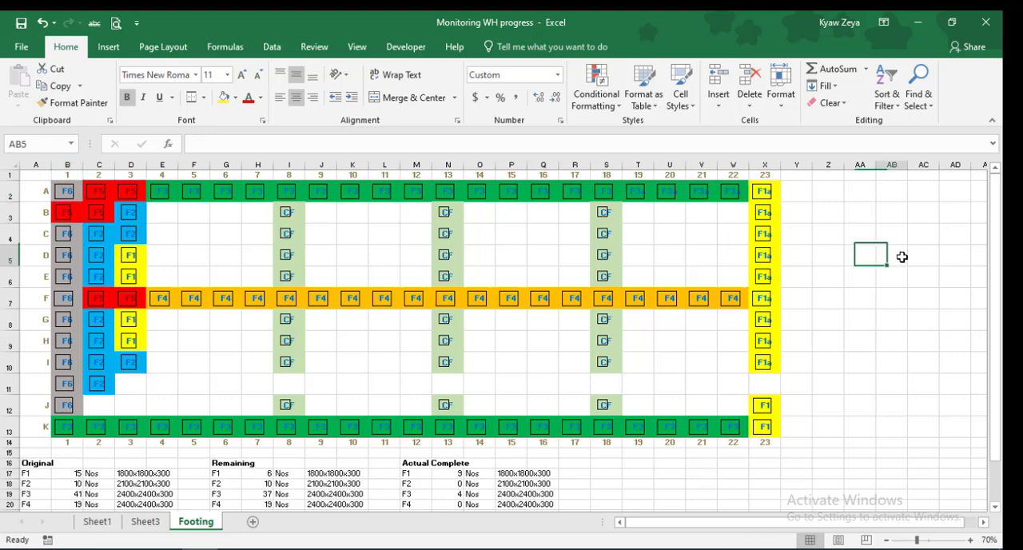
Select the named range Footings and create a Text That Contains highlight rule for the text **a
click(72, 144)
click(48, 163)
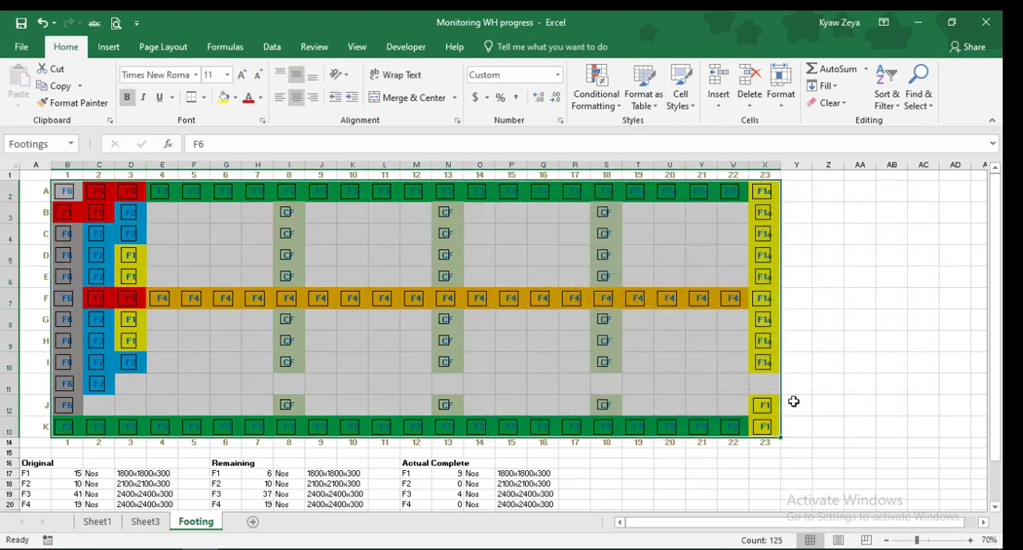
click(621, 108)
mouse_move(629, 135)
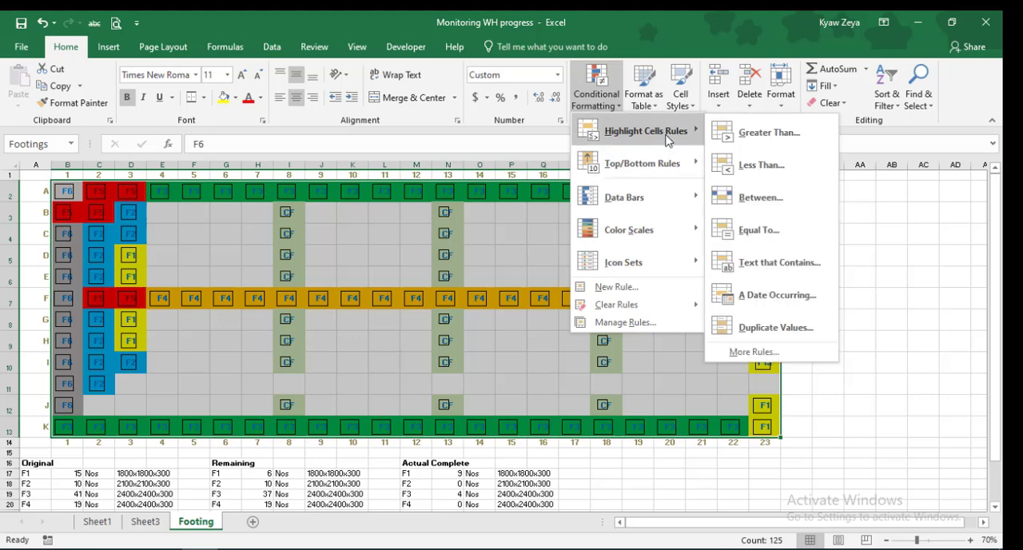
click(791, 268)
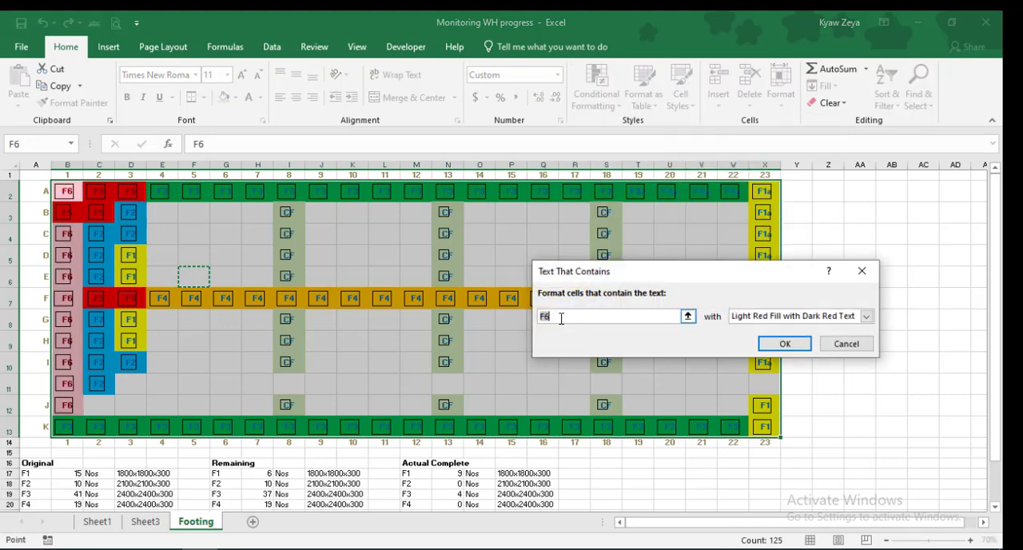
click(561, 318)
drag(560, 318, 521, 317)
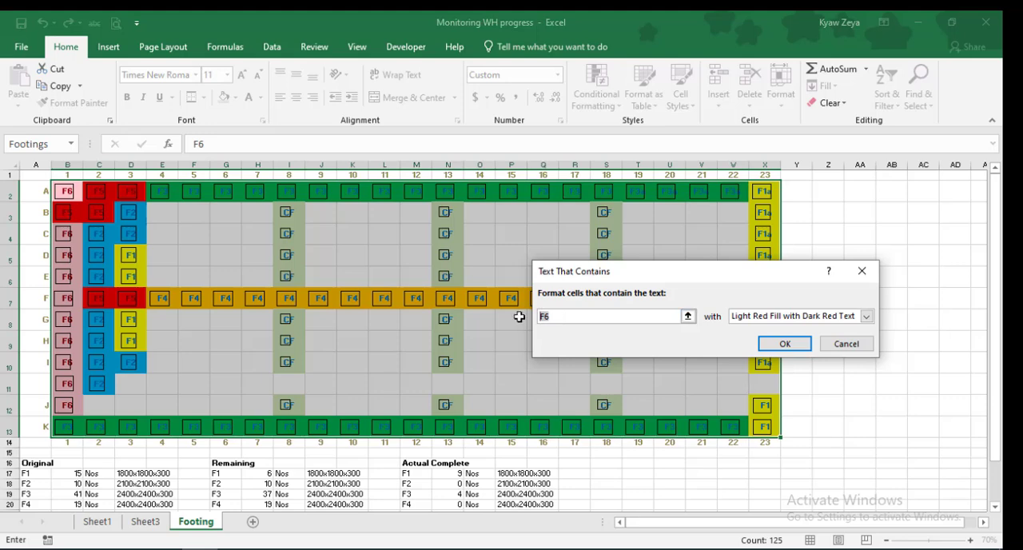
text(**)
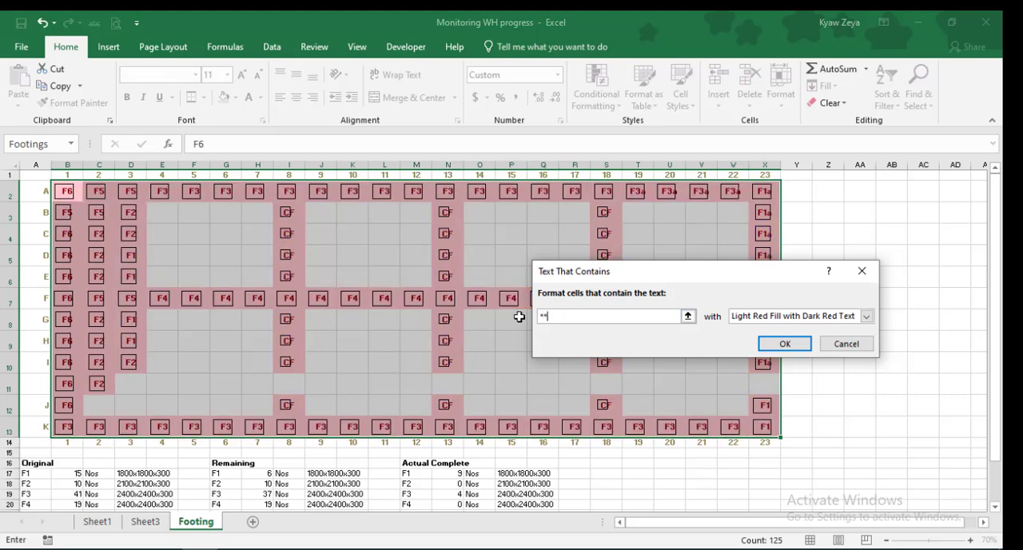
text(a)
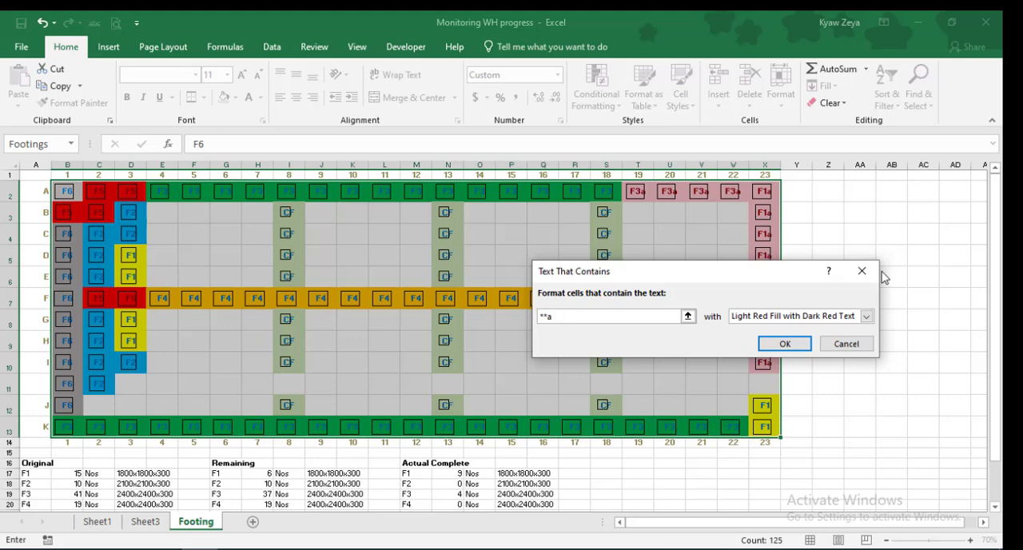
Give the rule a custom format with a white background and a white 12.5% Gray pattern fill
click(867, 316)
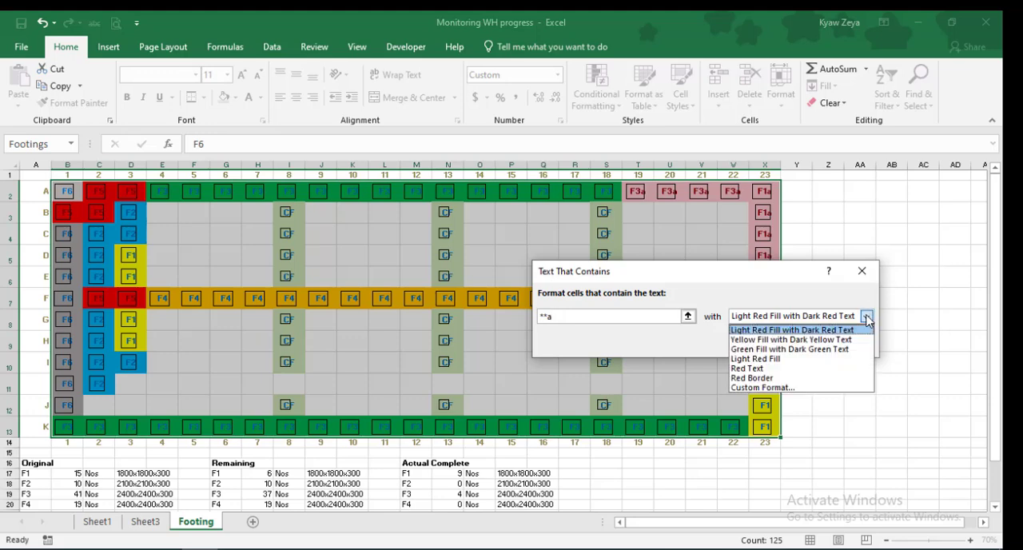
click(774, 388)
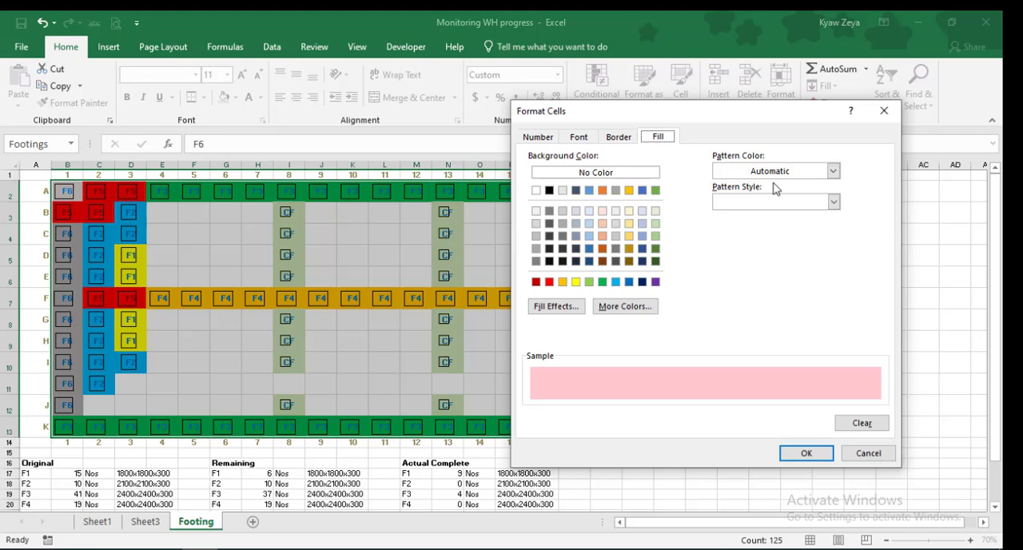
click(834, 172)
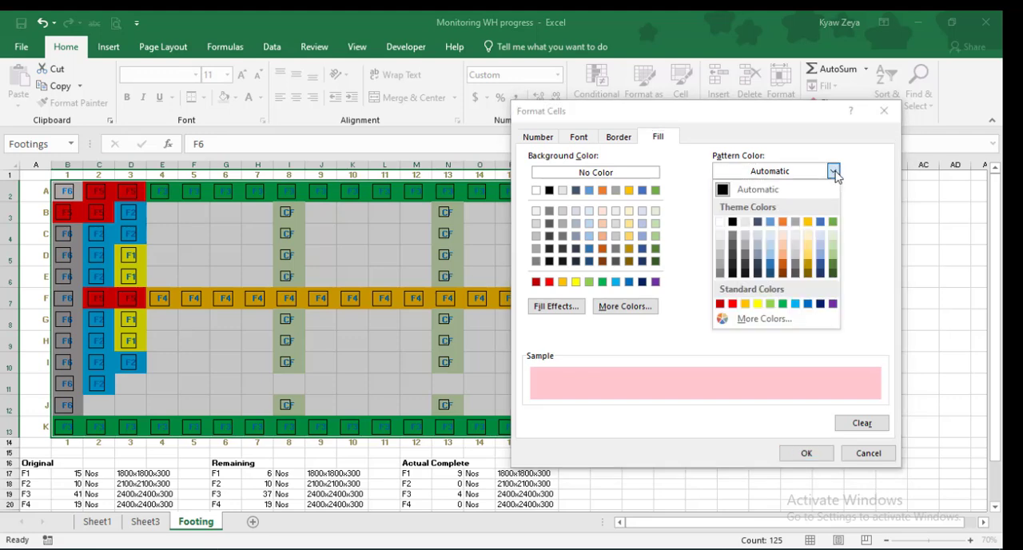
click(719, 224)
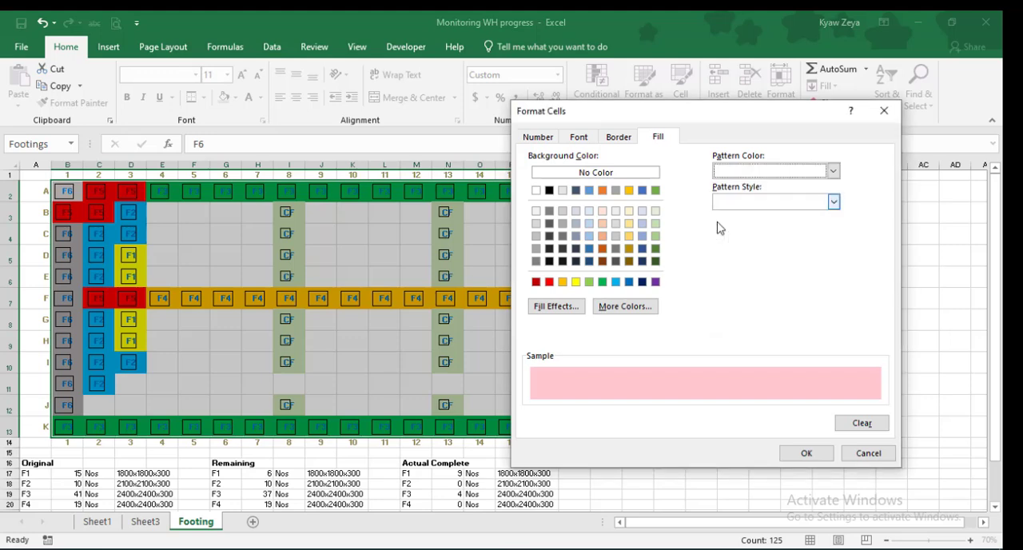
click(834, 203)
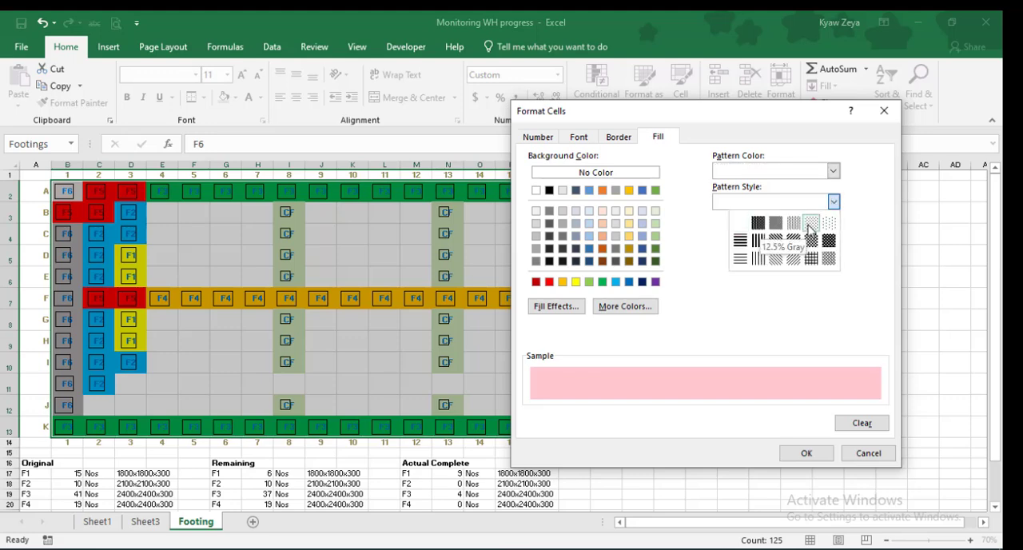
click(809, 227)
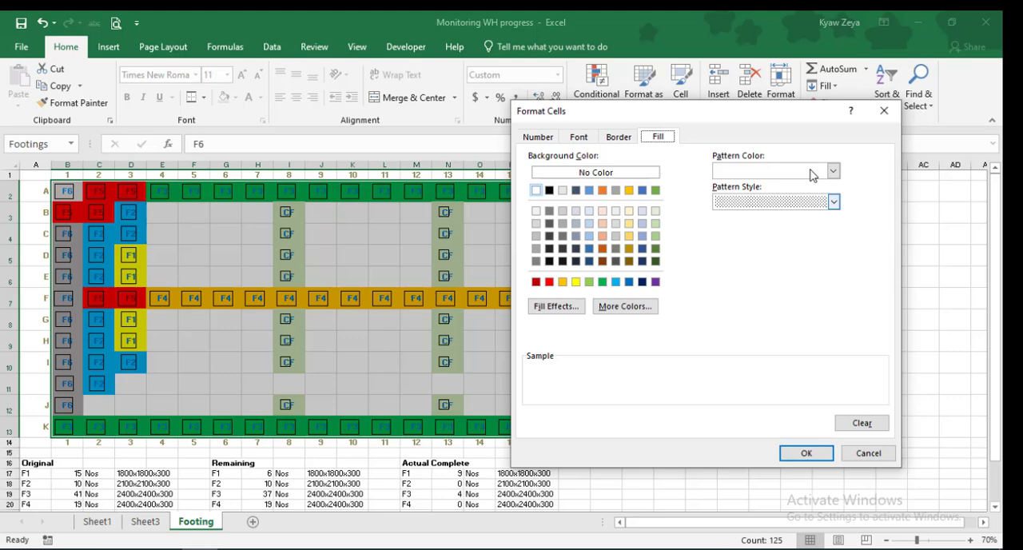
Set the custom format's font color to white and apply the highlight rule to the Footings range
click(579, 137)
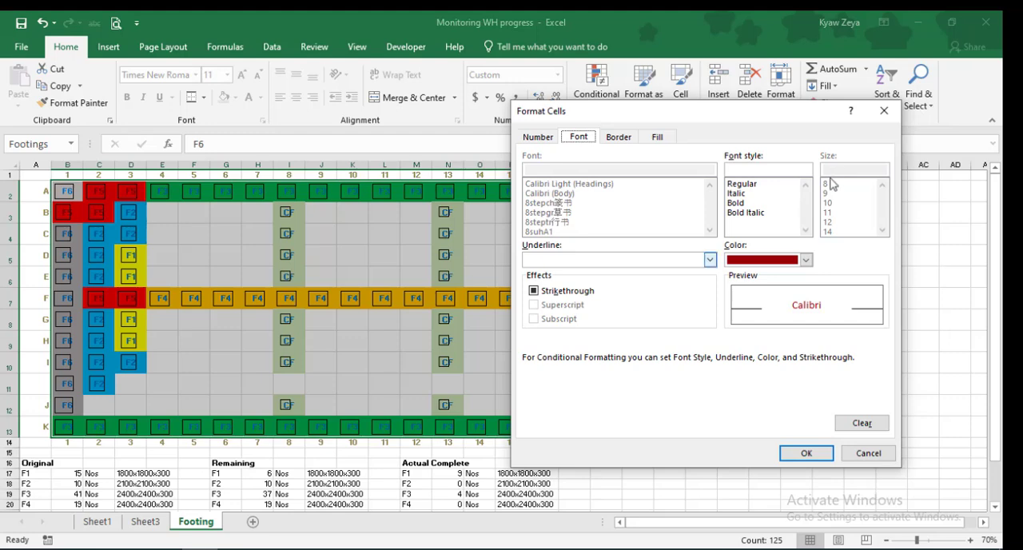
click(806, 260)
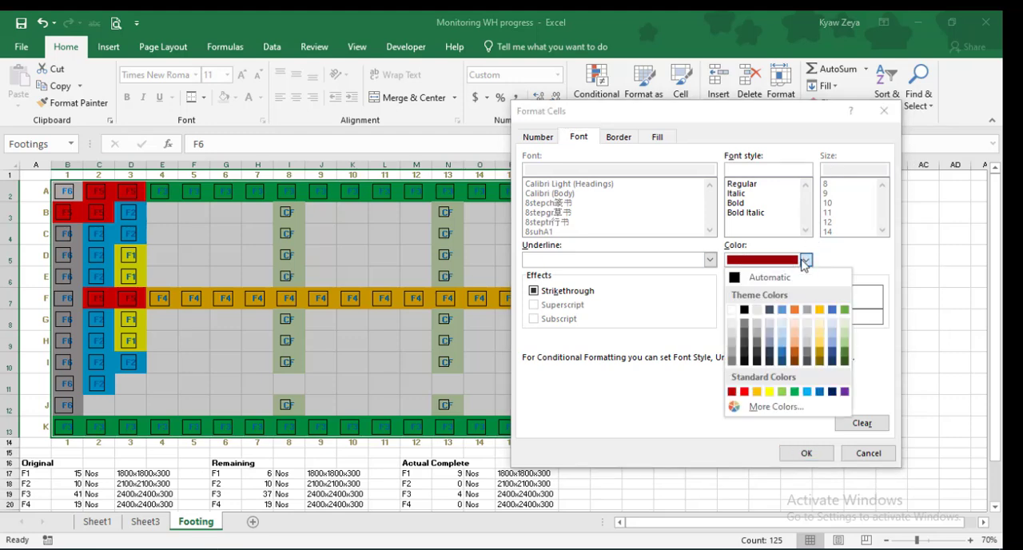
click(733, 310)
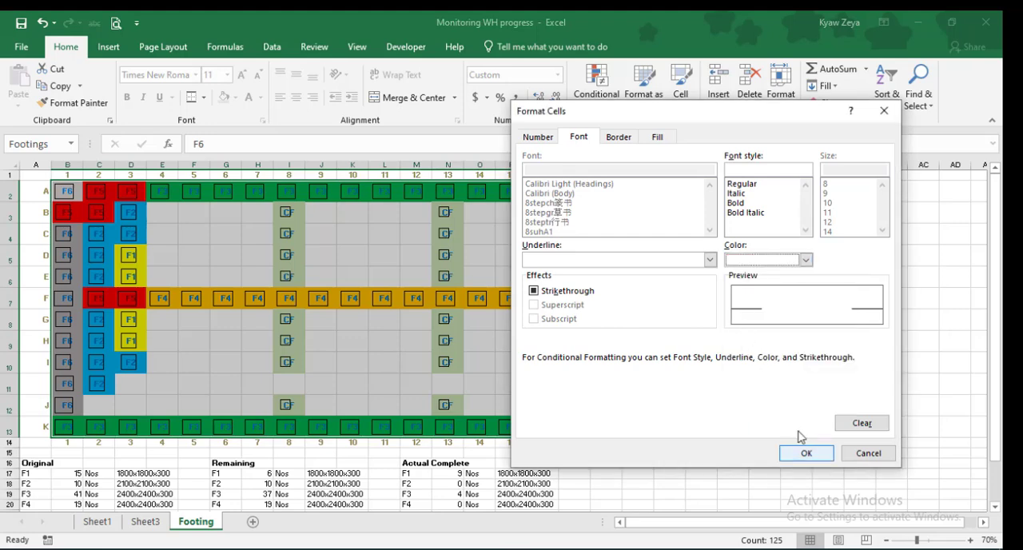
click(804, 453)
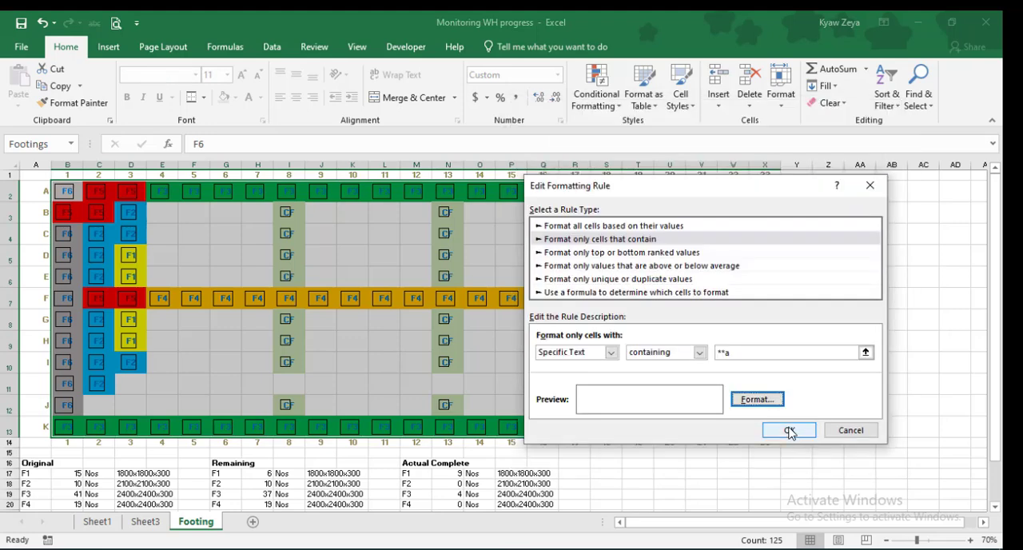
click(789, 431)
click(781, 404)
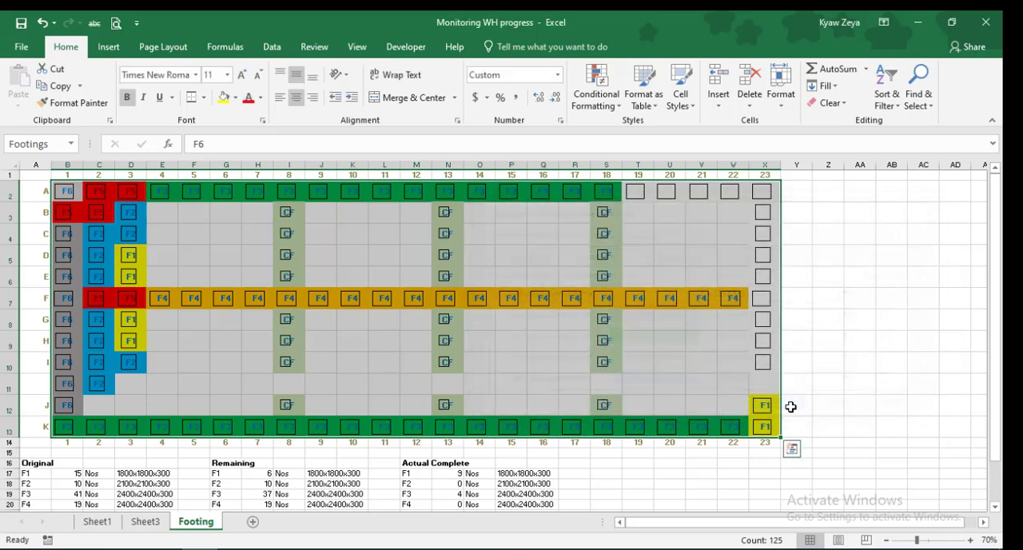
click(879, 330)
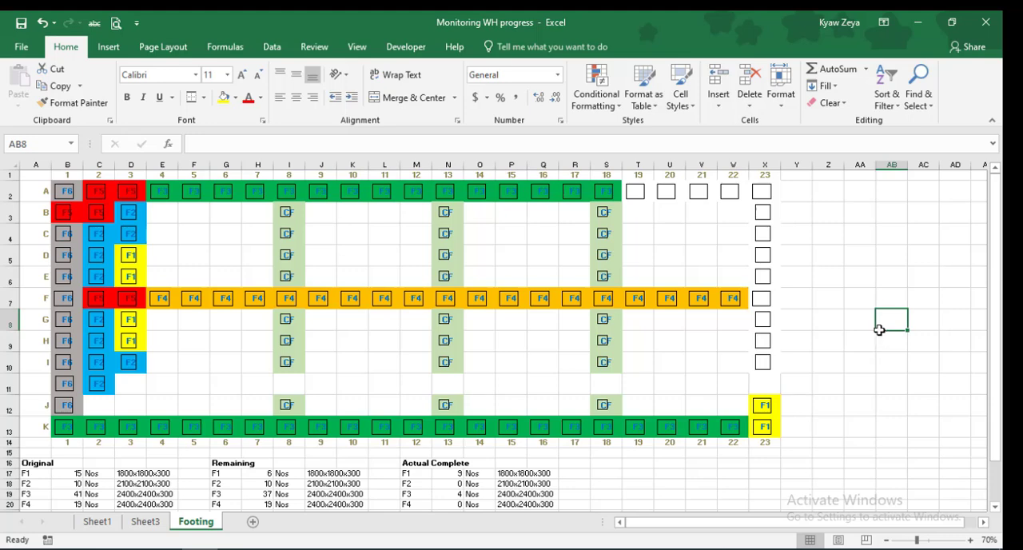
Mark the F4 footing in W7 as complete by changing its label to F4a
click(797, 298)
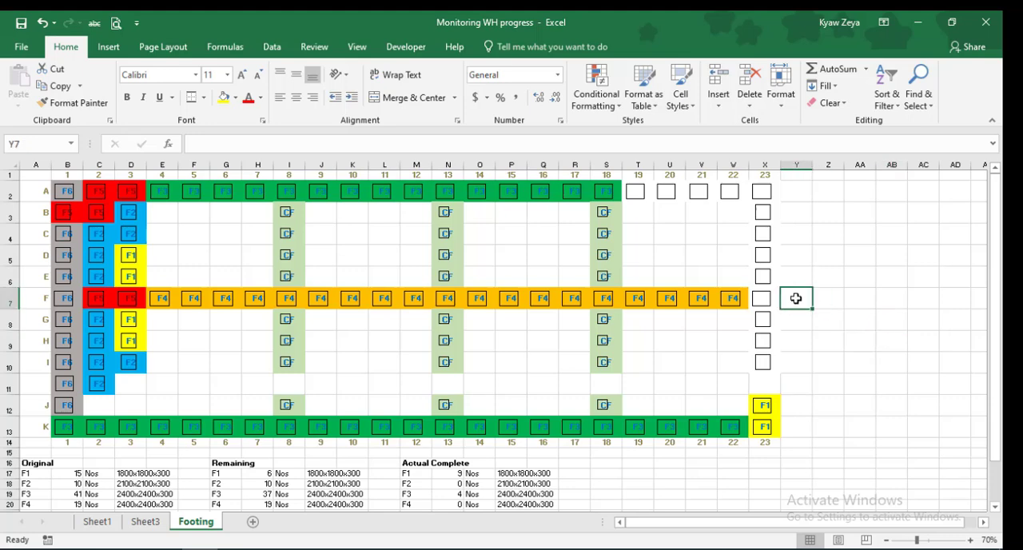
key(Left)
key(Left)
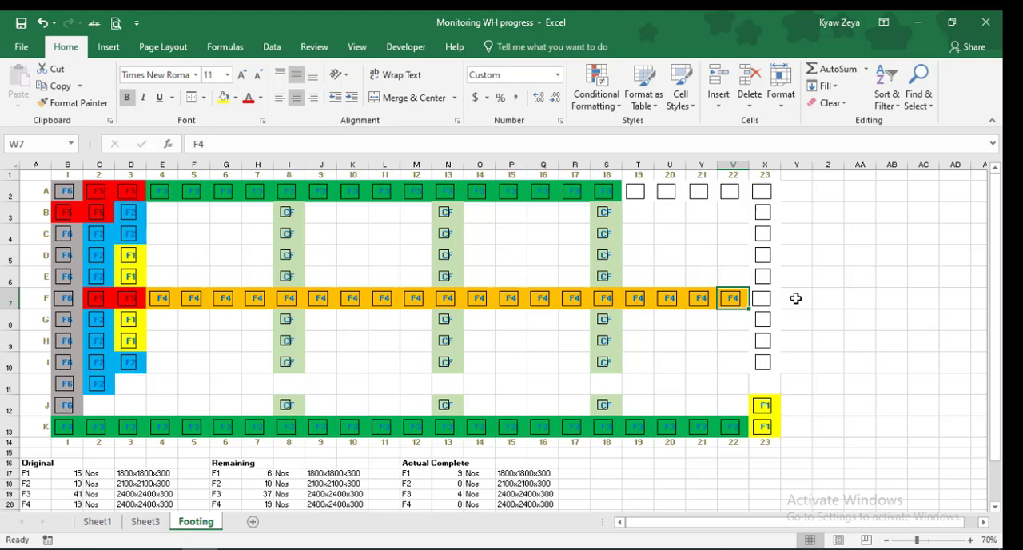
click(261, 138)
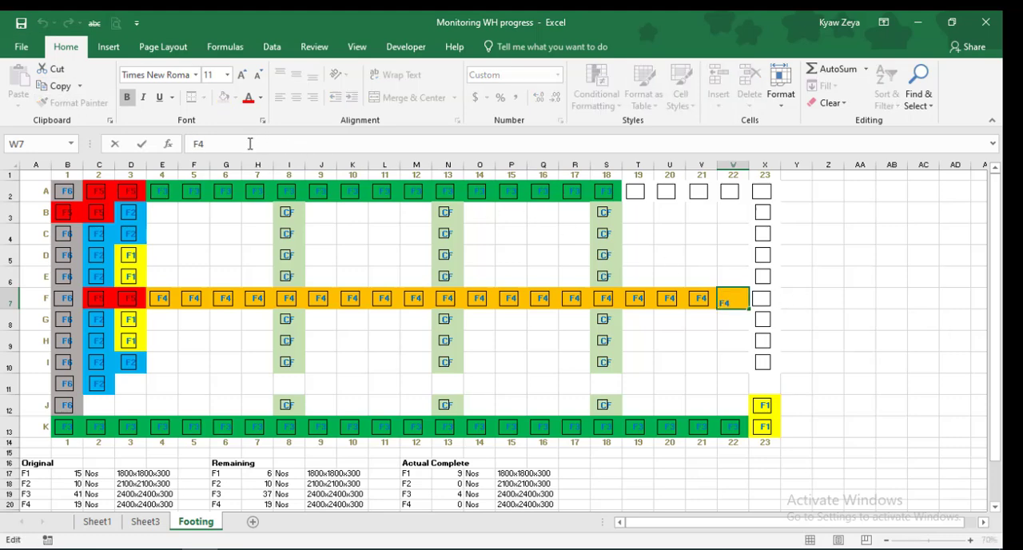
text(c)
key(Return)
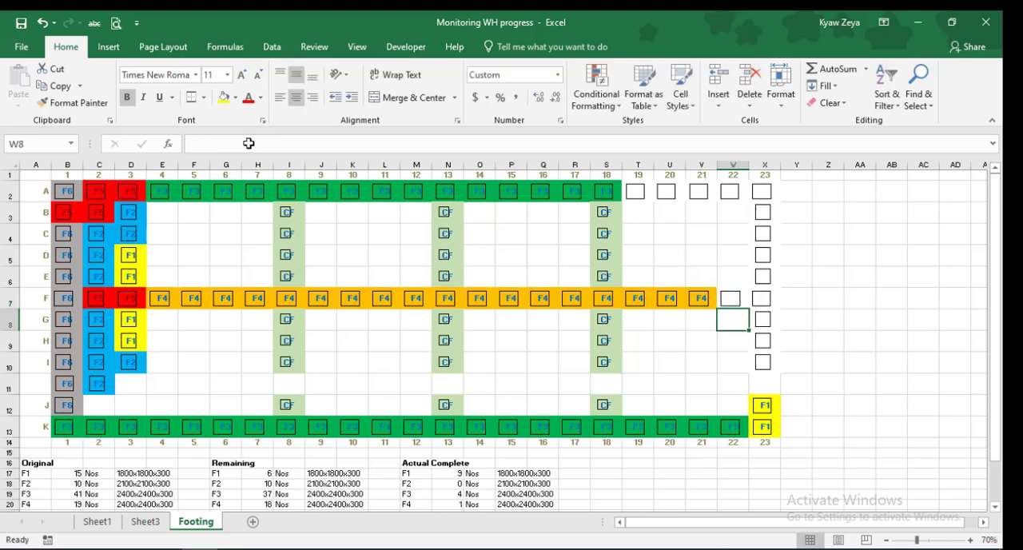
Mark the footing in V7 as complete by changing its label to F4a
key(Up)
key(Left)
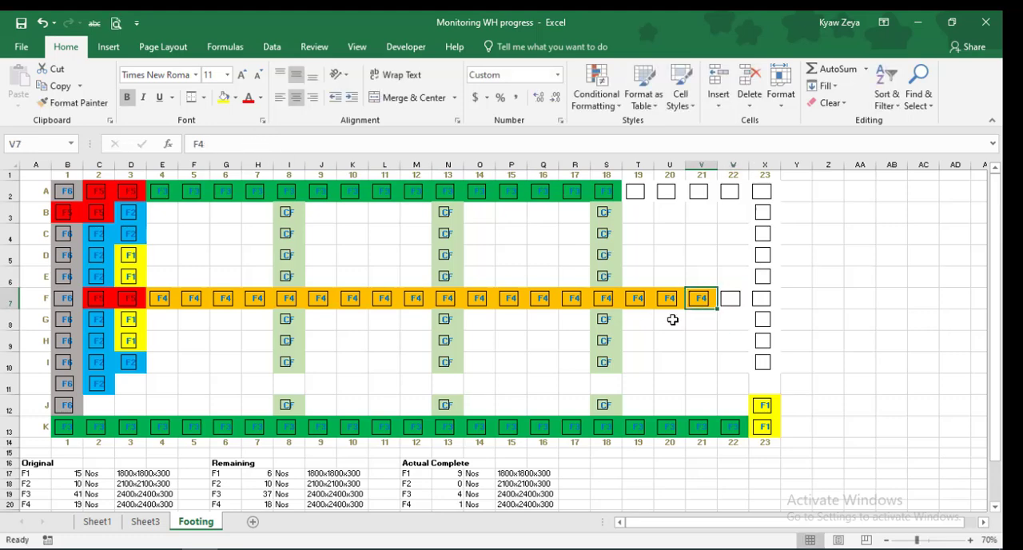
click(242, 146)
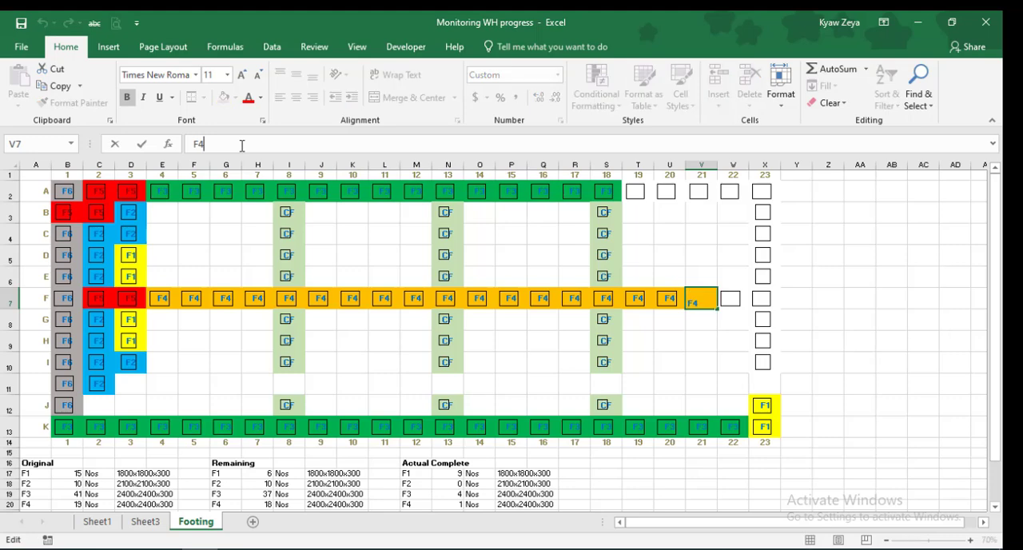
text(c)
key(Return)
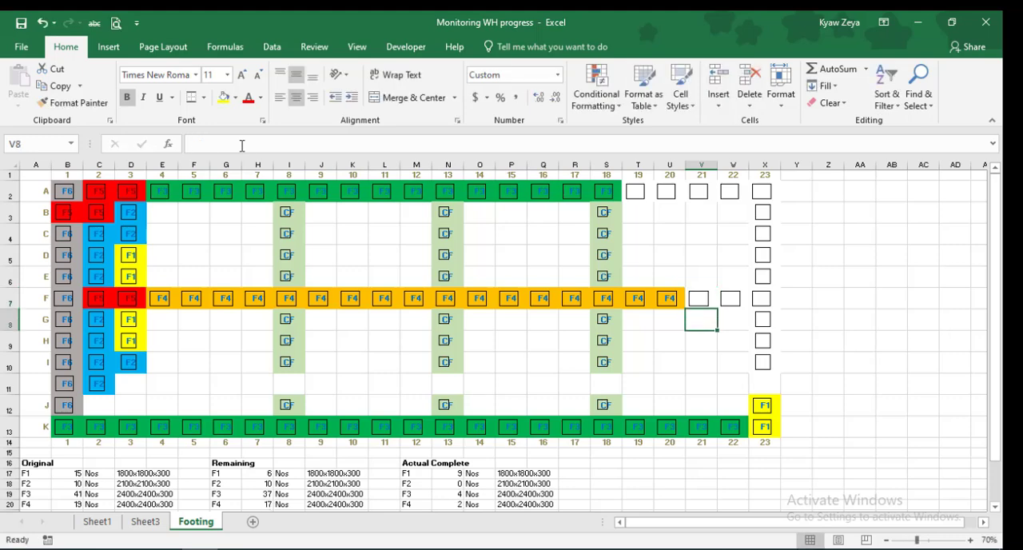
Mark the footing in U7 as complete by changing its label to F4a
click(646, 326)
click(676, 319)
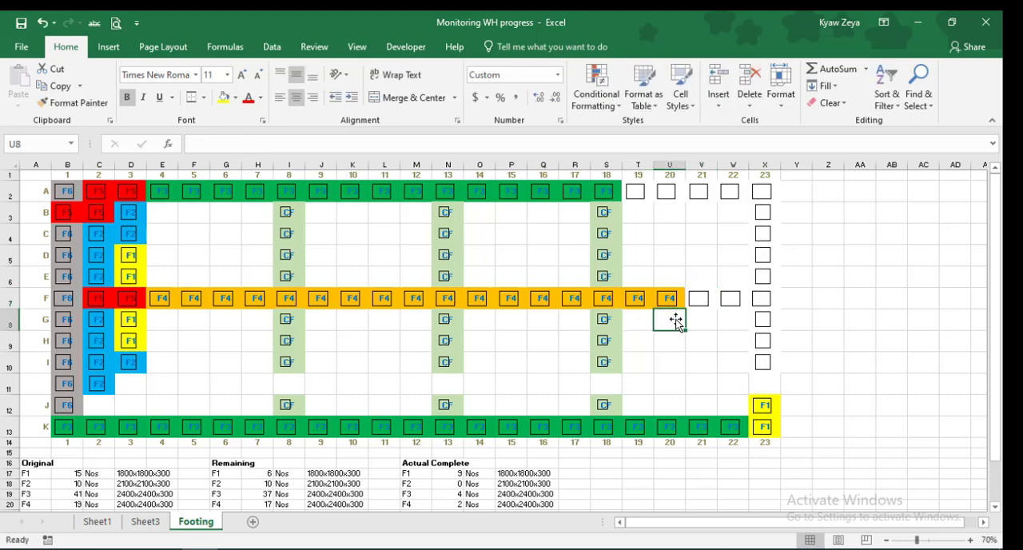
key(Up)
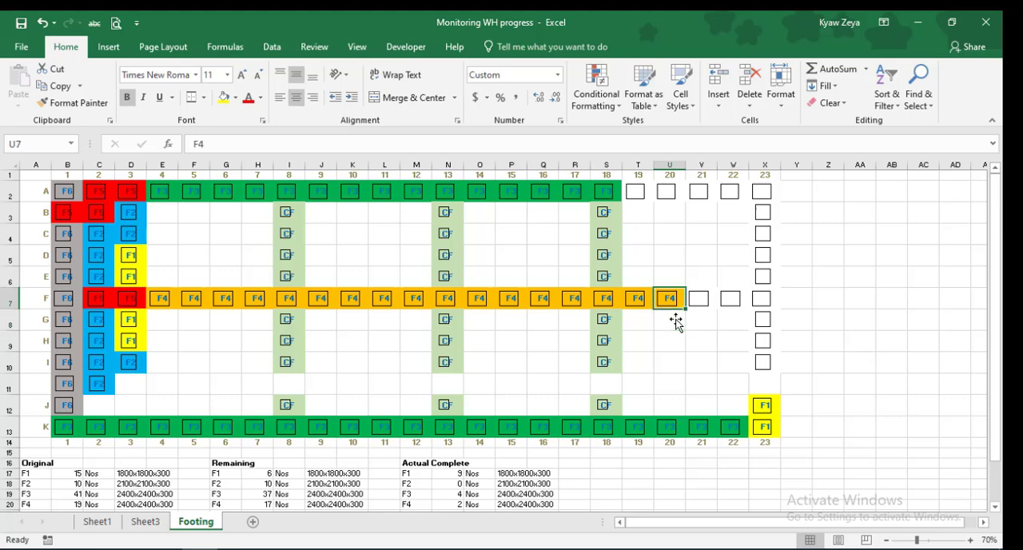
click(241, 143)
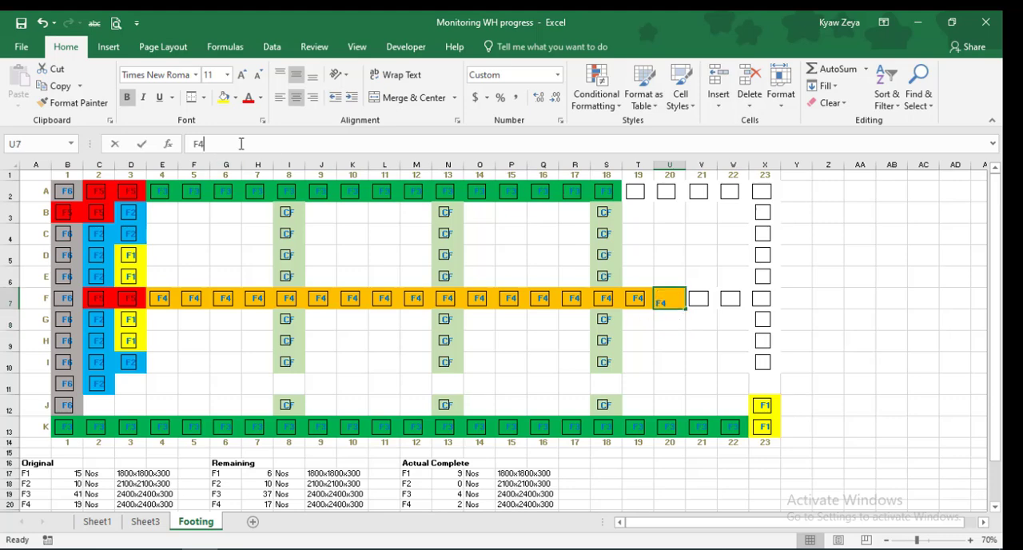
key(BackSpace)
key(BackSpace)
key(Return)
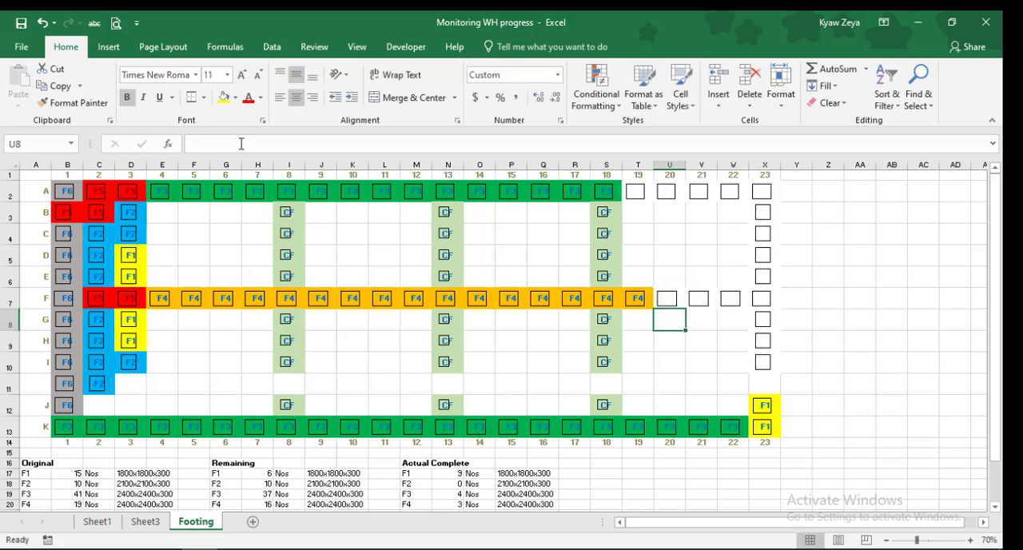
click(945, 337)
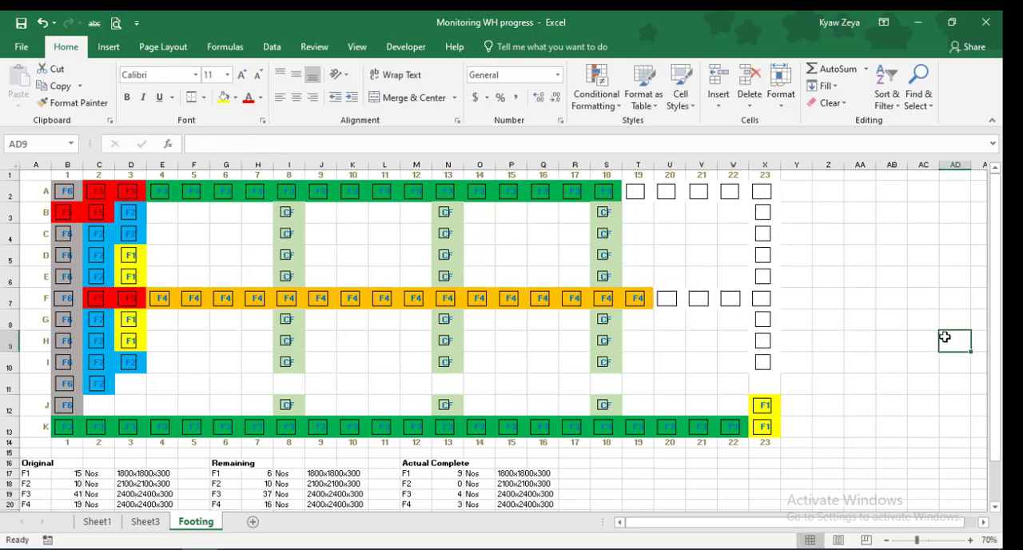
Review the Original, Remaining and Actual Complete tables below the grid, checking the completed F1 count and the totals
scroll(945, 337, down, 2)
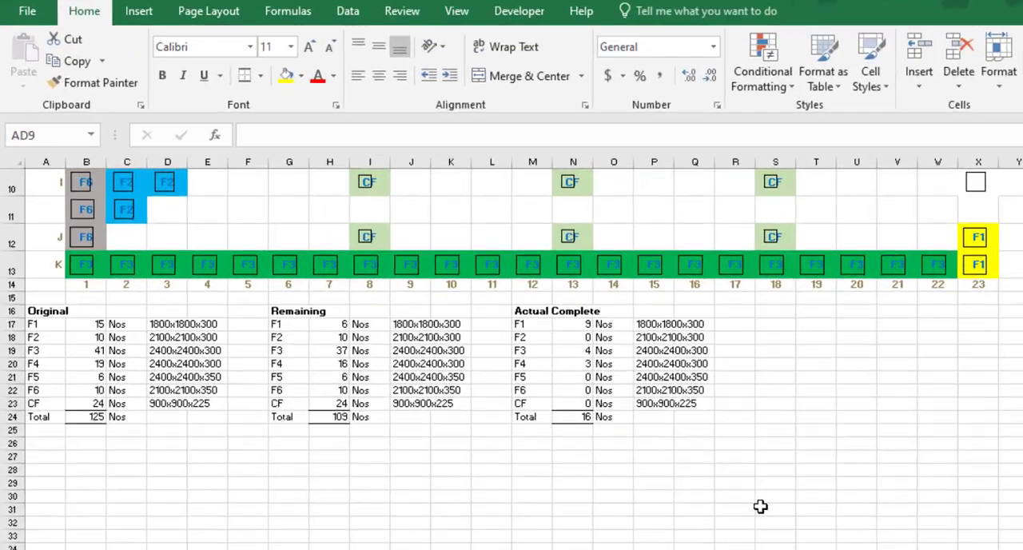
scroll(512, 352, up, 2)
scroll(512, 352, down, 3)
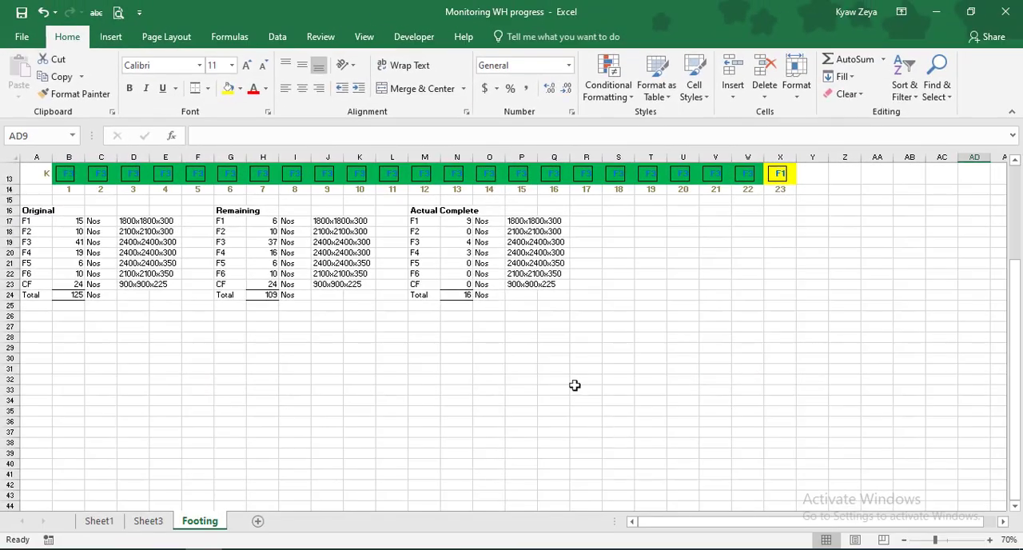
click(464, 222)
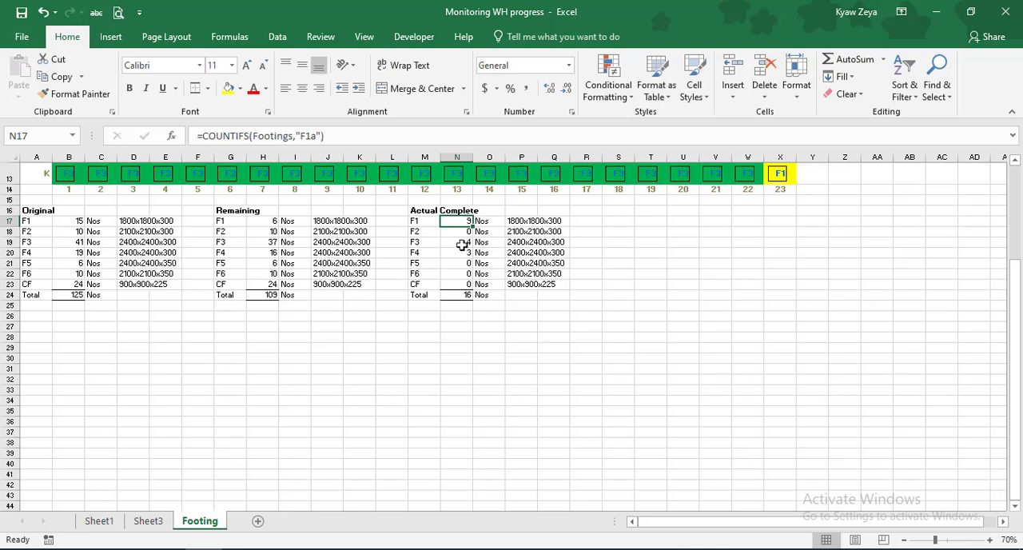
click(459, 294)
click(241, 295)
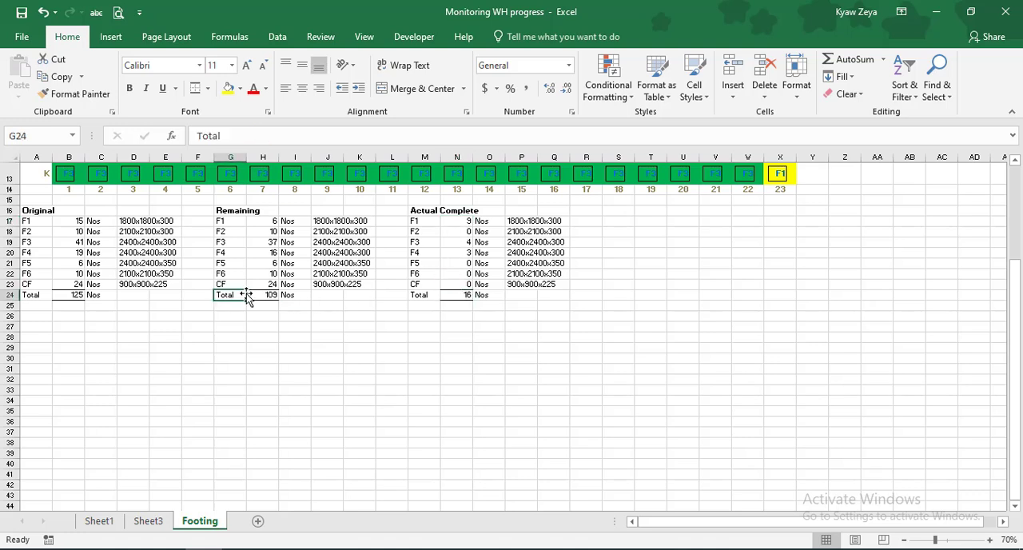
click(148, 338)
click(571, 382)
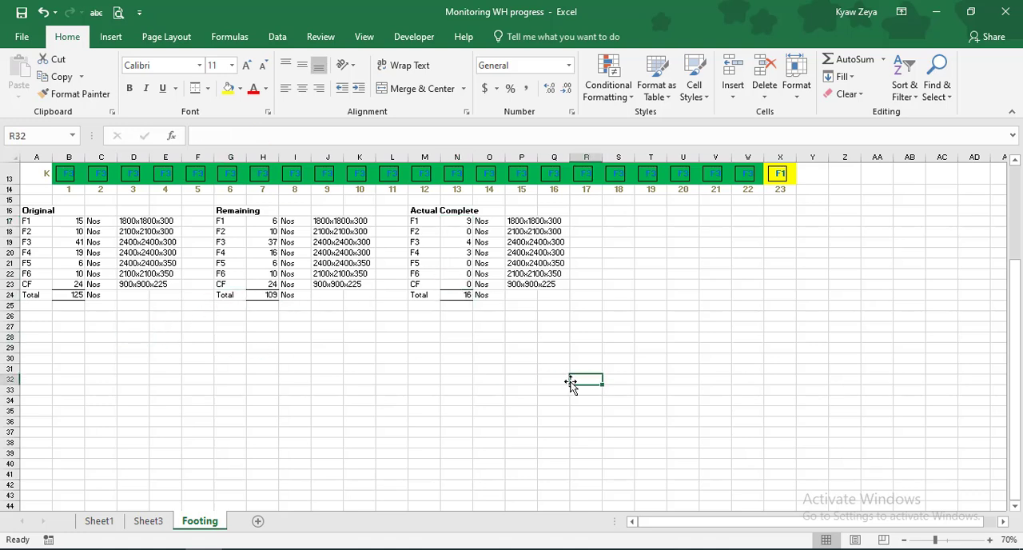
scroll(494, 374, down, 1)
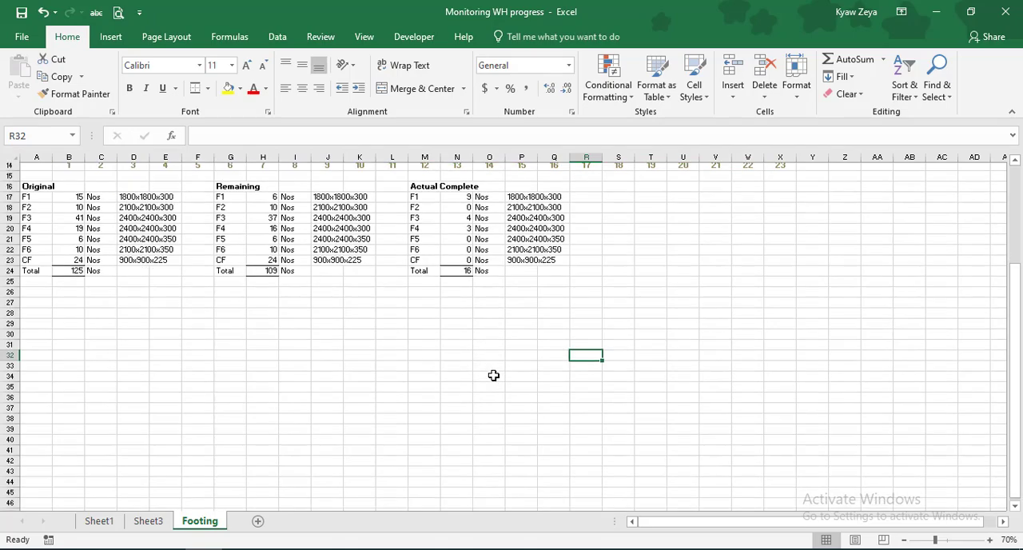
scroll(494, 373, up, 1)
scroll(493, 372, down, 1)
scroll(494, 372, down, 1)
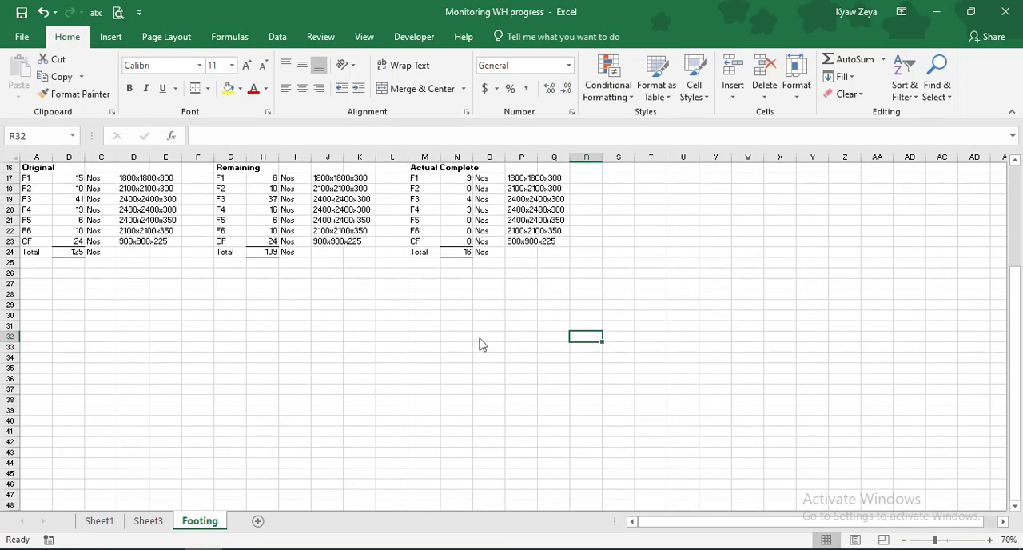
Hide the gridlines on the Footing sheet and return to the footing layout grid
click(358, 37)
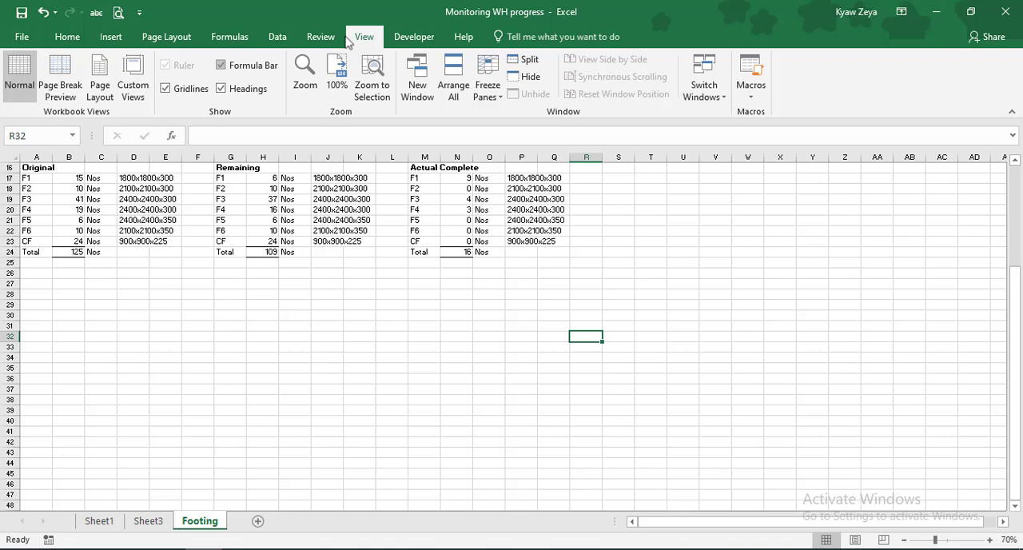
click(165, 88)
click(331, 336)
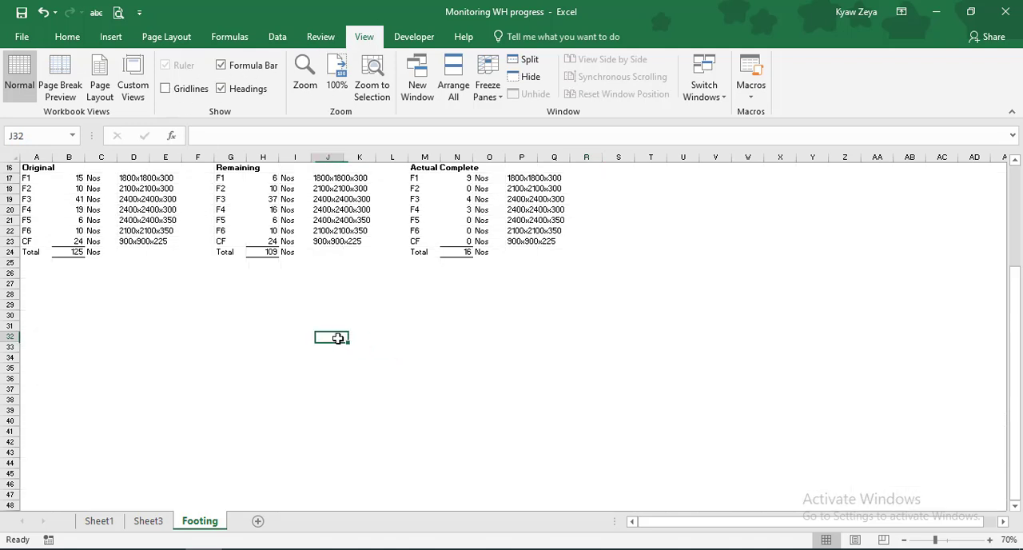
scroll(286, 316, up, 1)
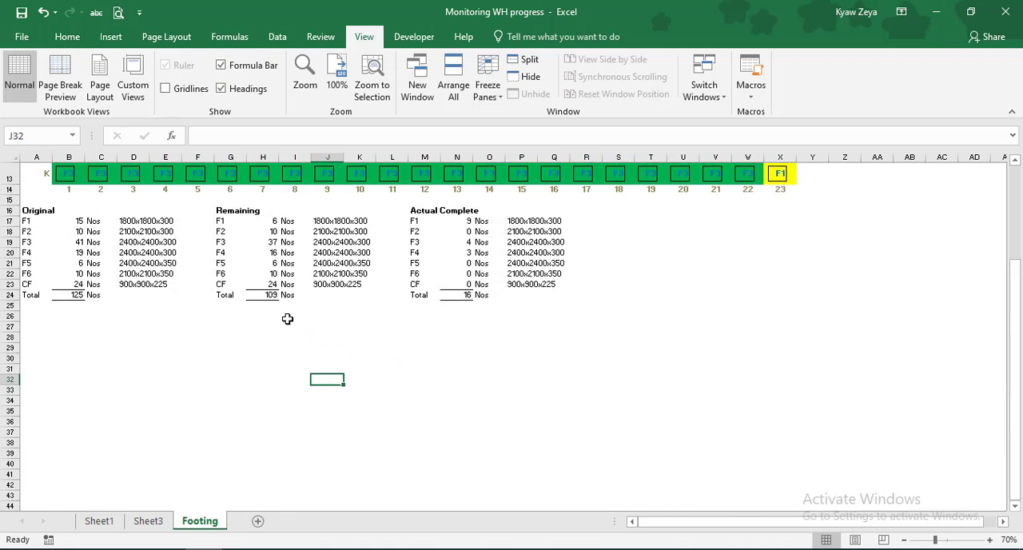
scroll(691, 379, up, 3)
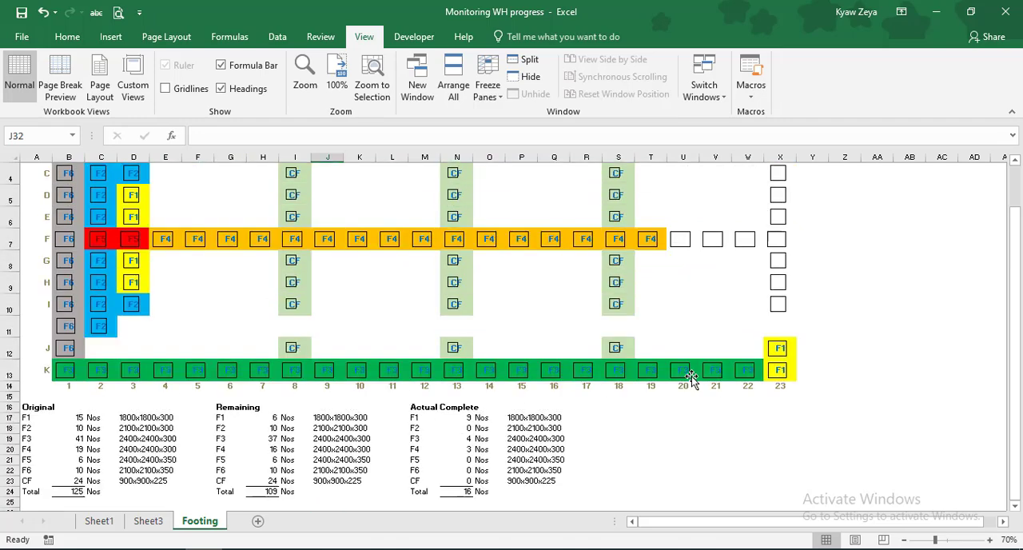
scroll(692, 378, up, 1)
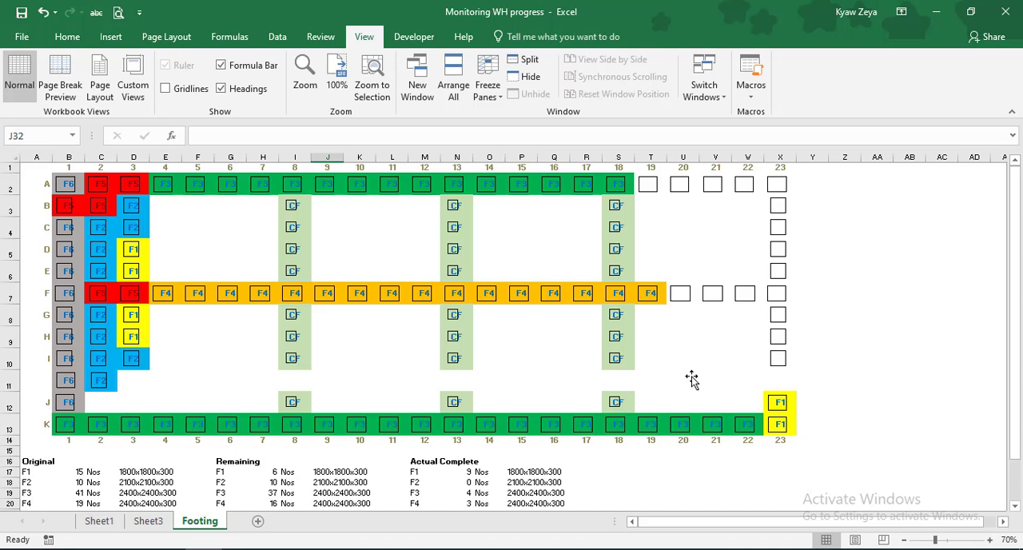